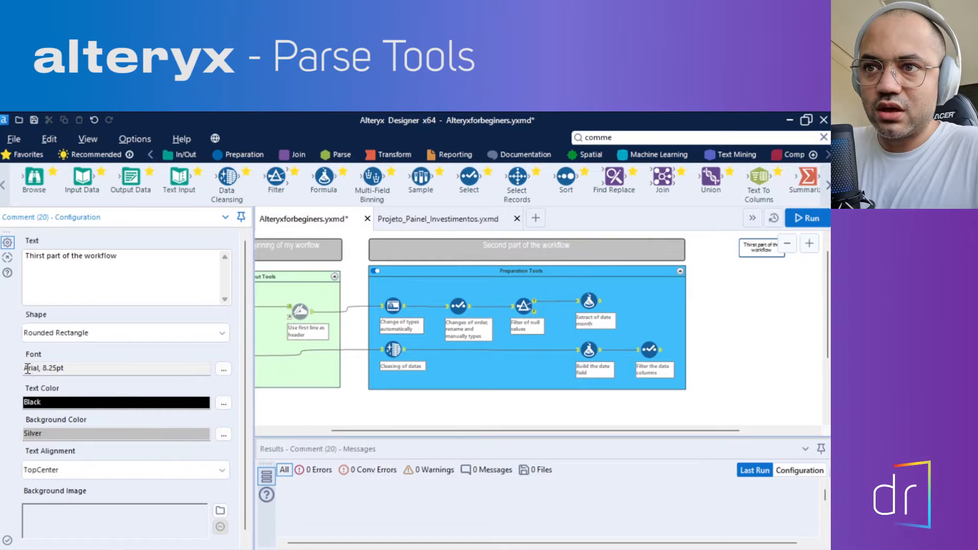
Set the "Thirst part of the workflow" comment's font size to 10.
click(224, 369)
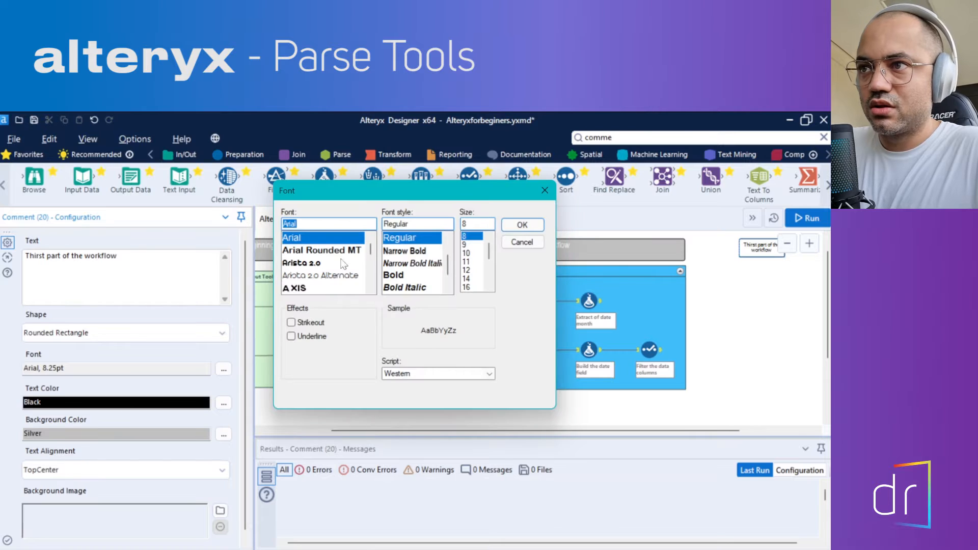
click(470, 254)
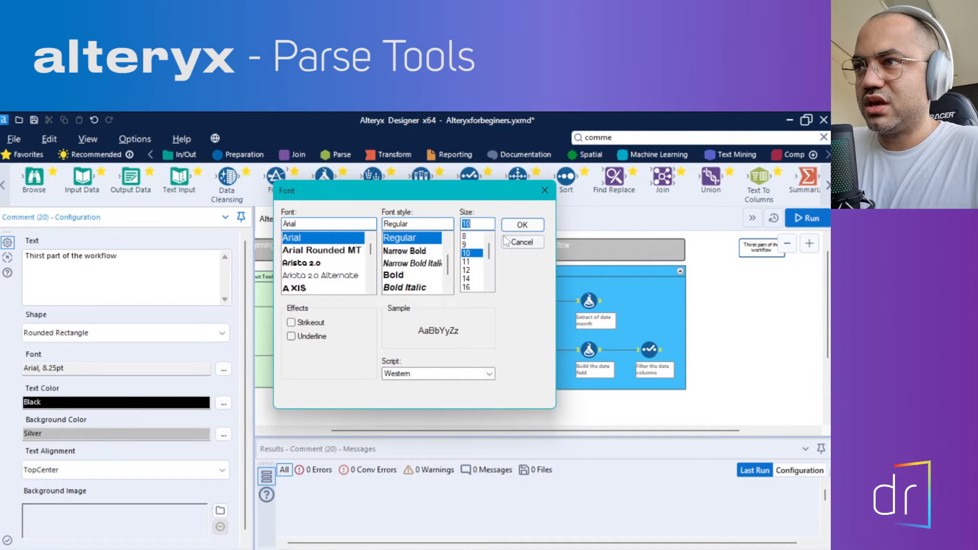
click(522, 224)
Change the "Thirst part of the workflow" comment's text color to white and run the workflow.
click(223, 403)
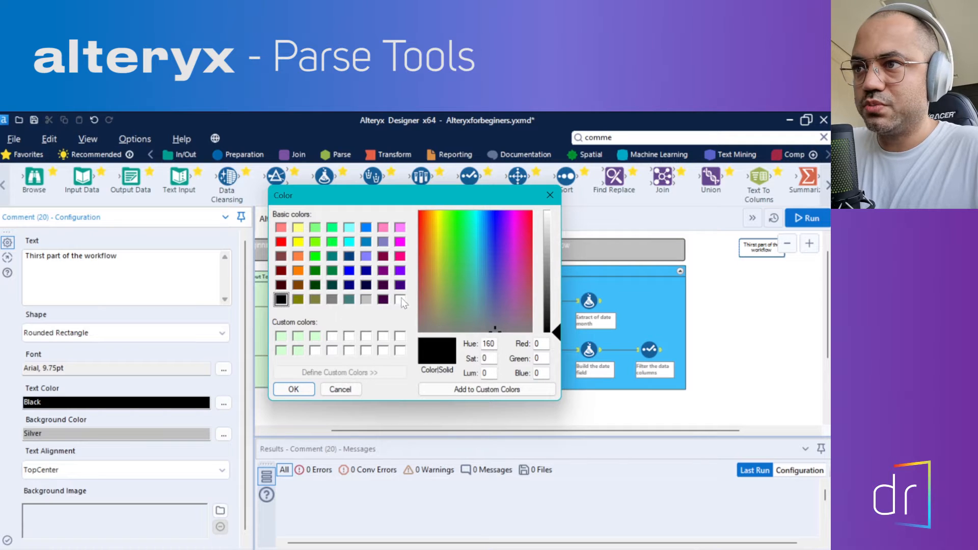
click(400, 299)
click(293, 389)
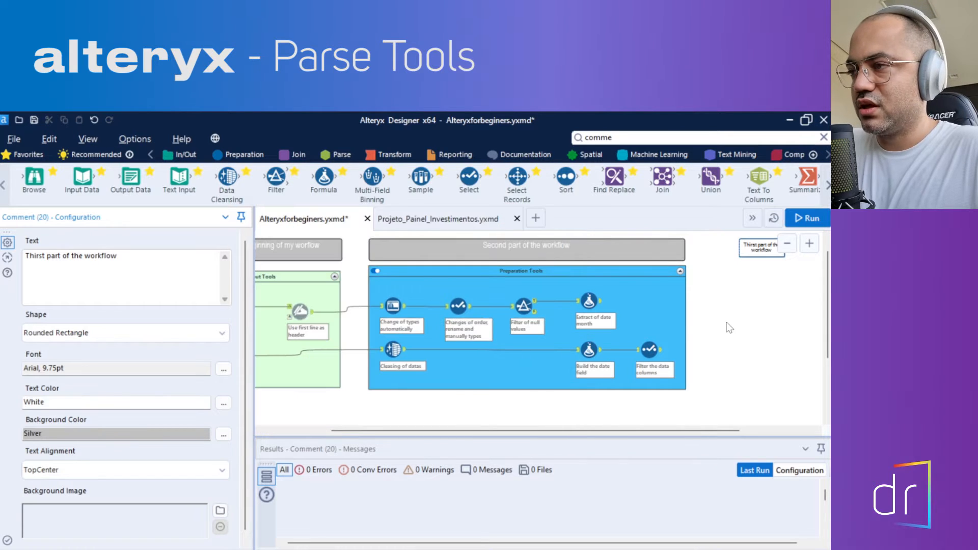
click(748, 320)
key(ctrl+r)
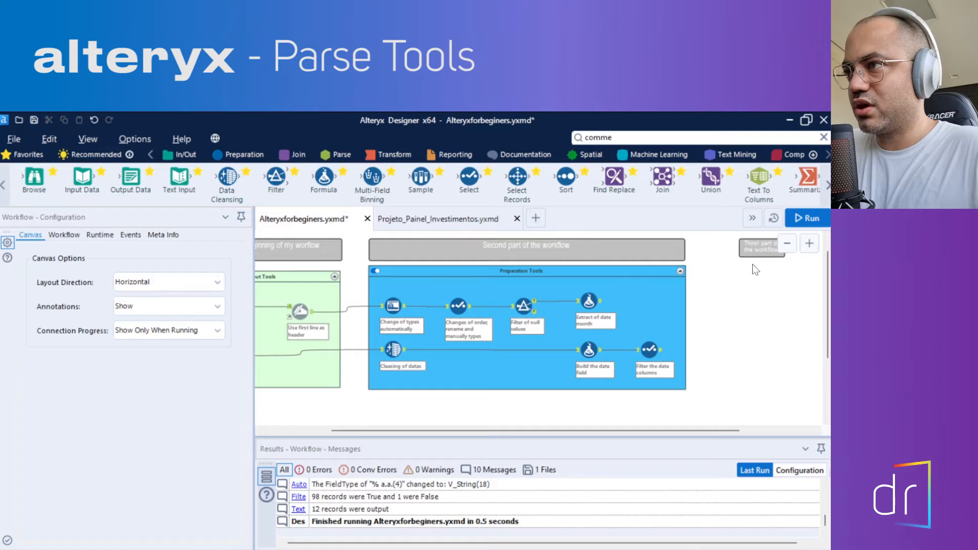
Widen the "Thirst part of the workflow" comment by extending its left edge towards the second-part heading and its right edge outward.
click(746, 254)
drag(740, 256, 698, 262)
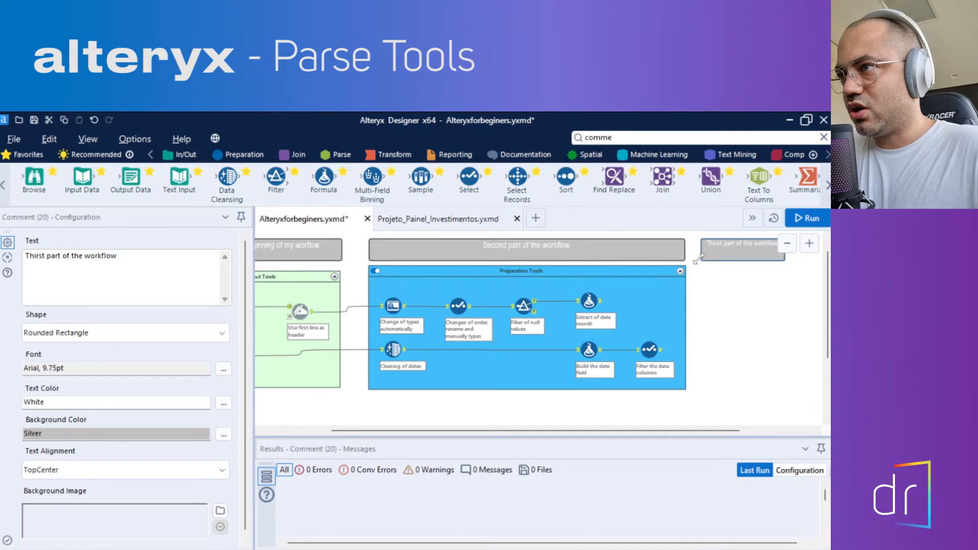
drag(602, 431, 683, 424)
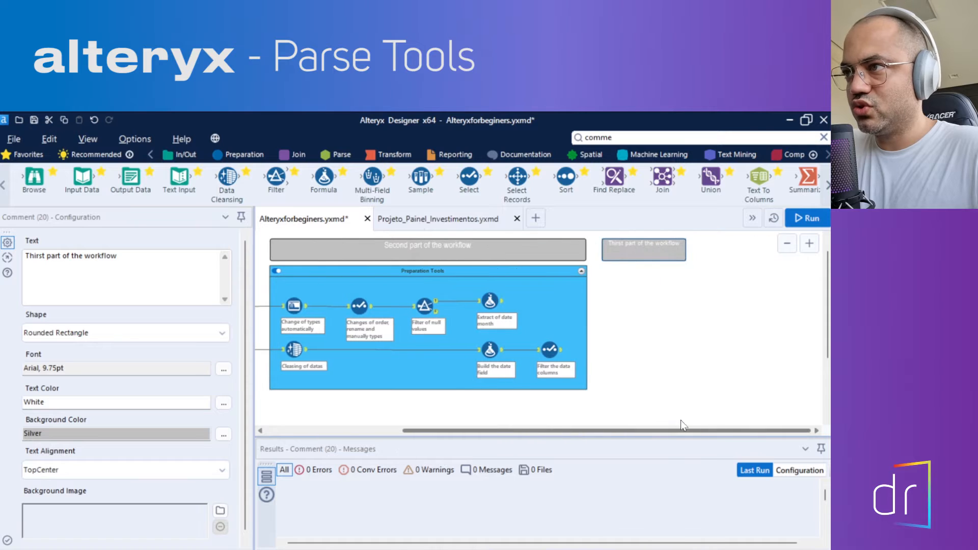
click(684, 250)
click(695, 259)
click(684, 253)
drag(684, 252, 734, 249)
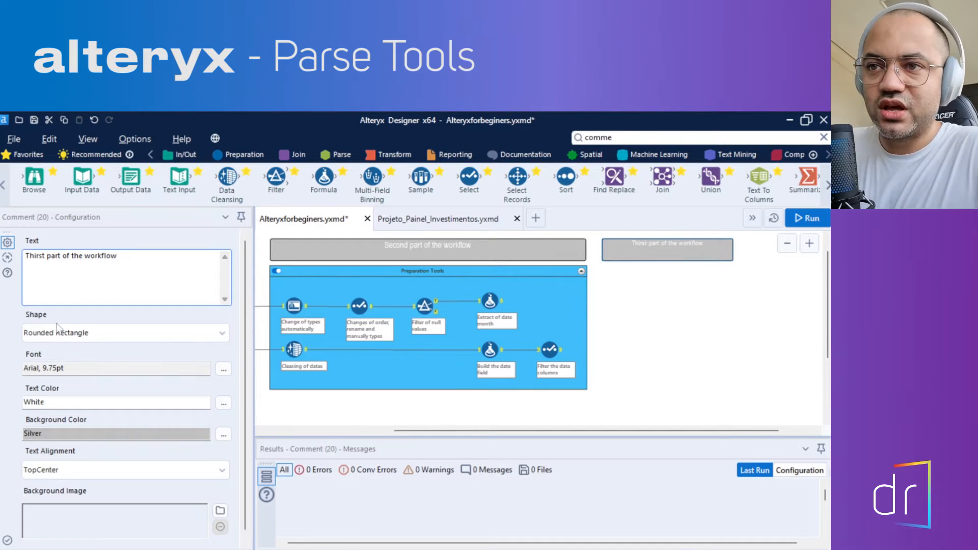
Set the "Thirst part of the workflow" comment's font size to 12.
click(224, 369)
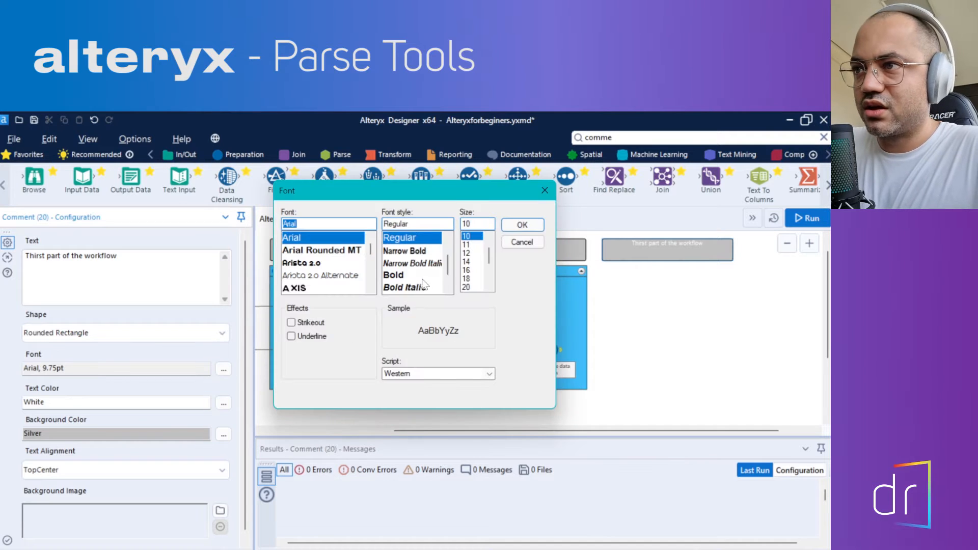
click(479, 253)
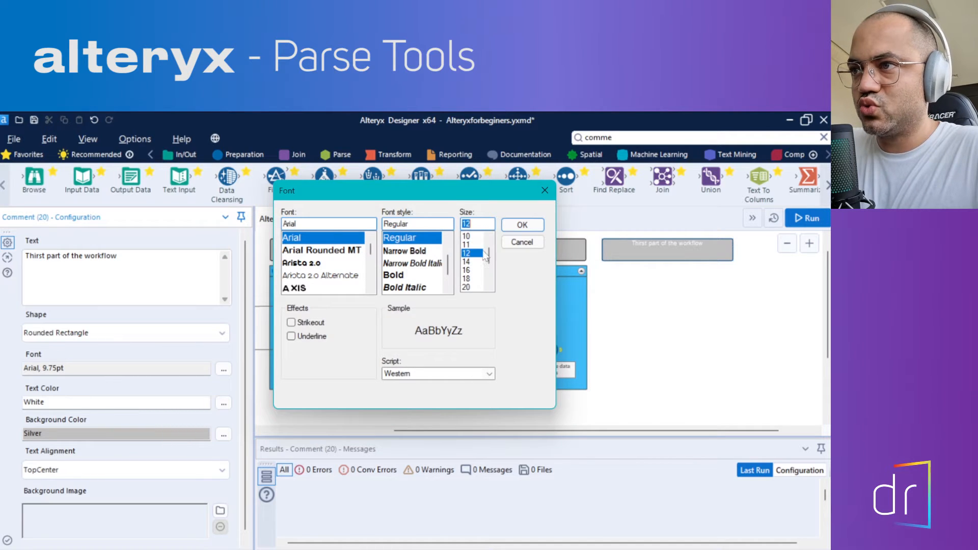
click(522, 225)
click(667, 294)
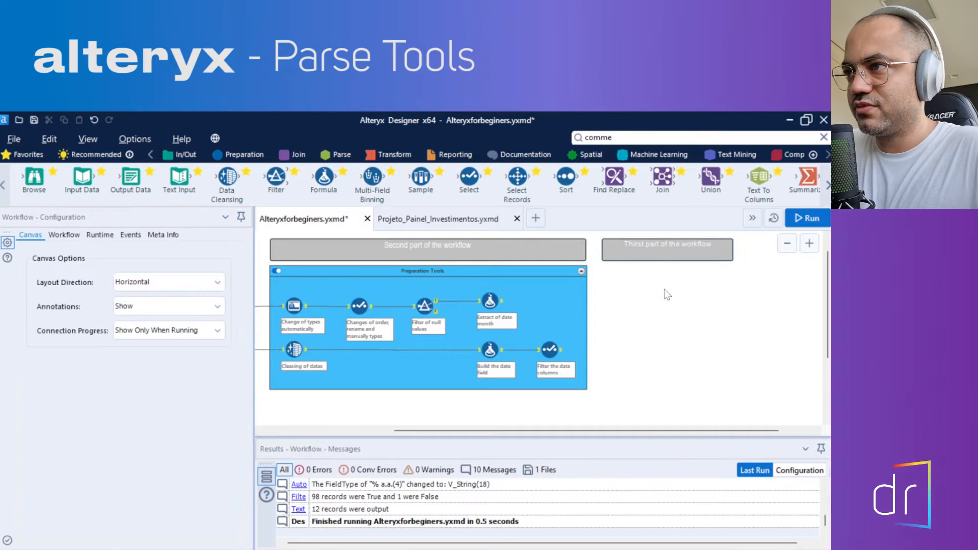
Check the "Second part of the workflow" comment's font and set the "Thirst part of the workflow" comment's font size to 14.
click(554, 249)
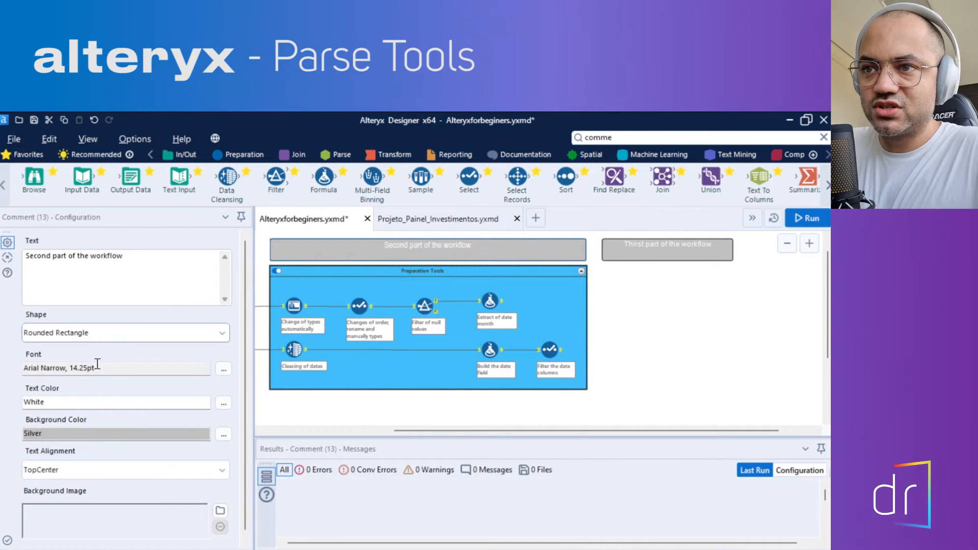
click(686, 258)
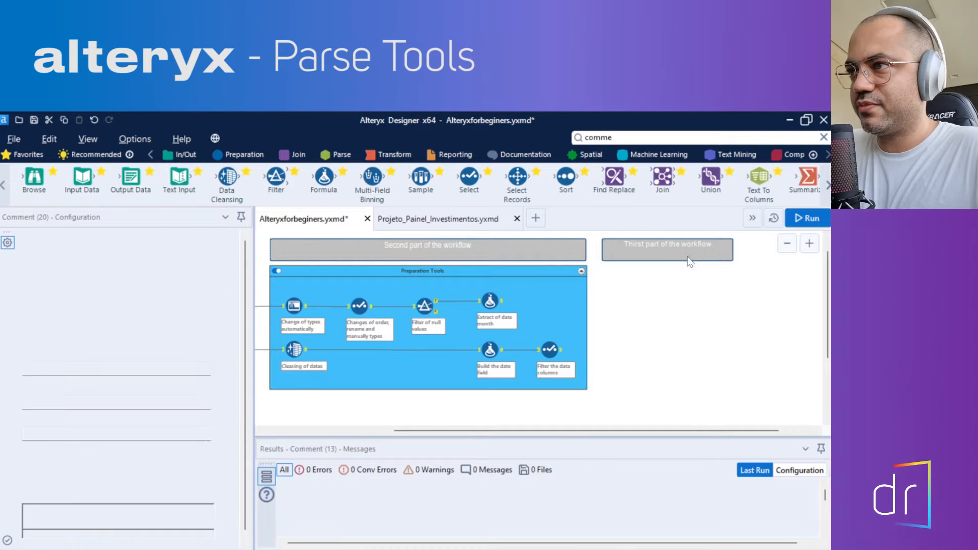
click(222, 369)
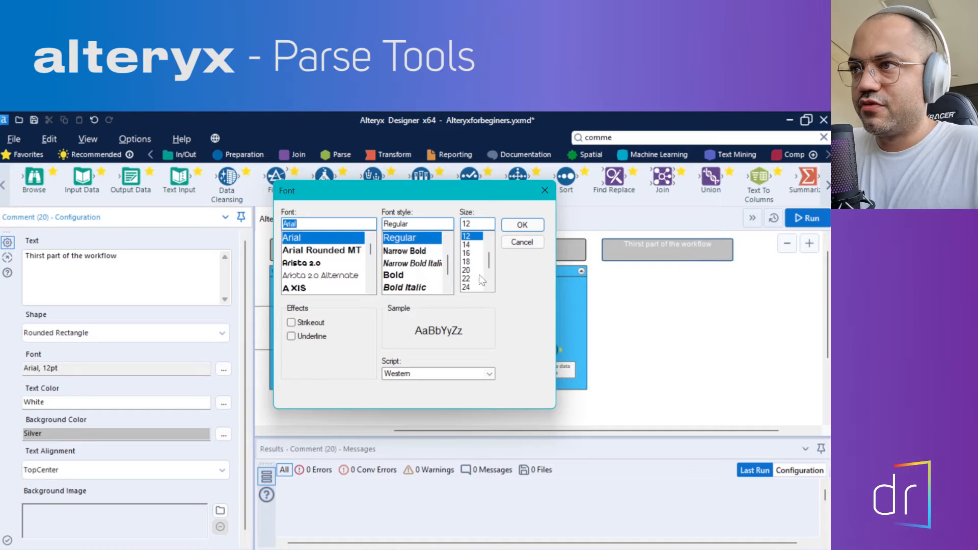
click(472, 245)
click(507, 229)
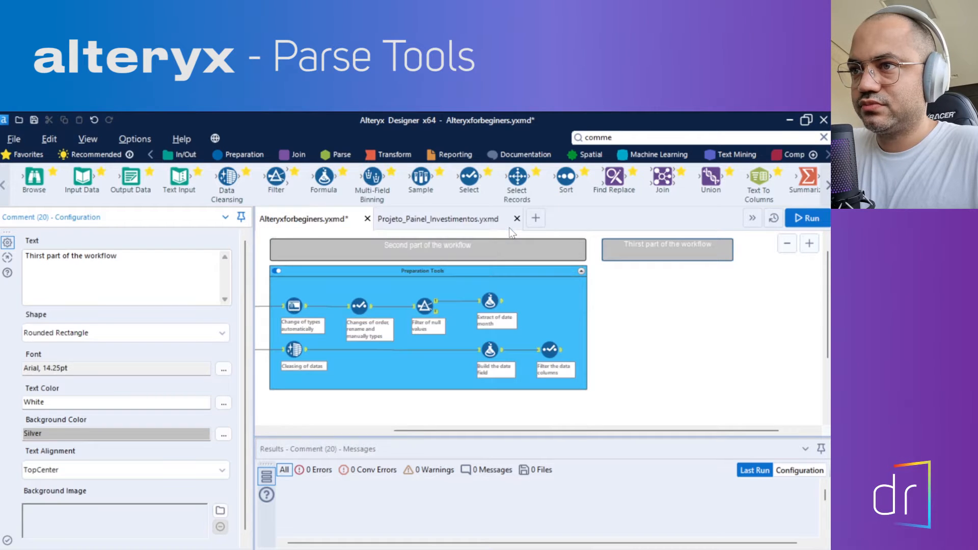
click(652, 319)
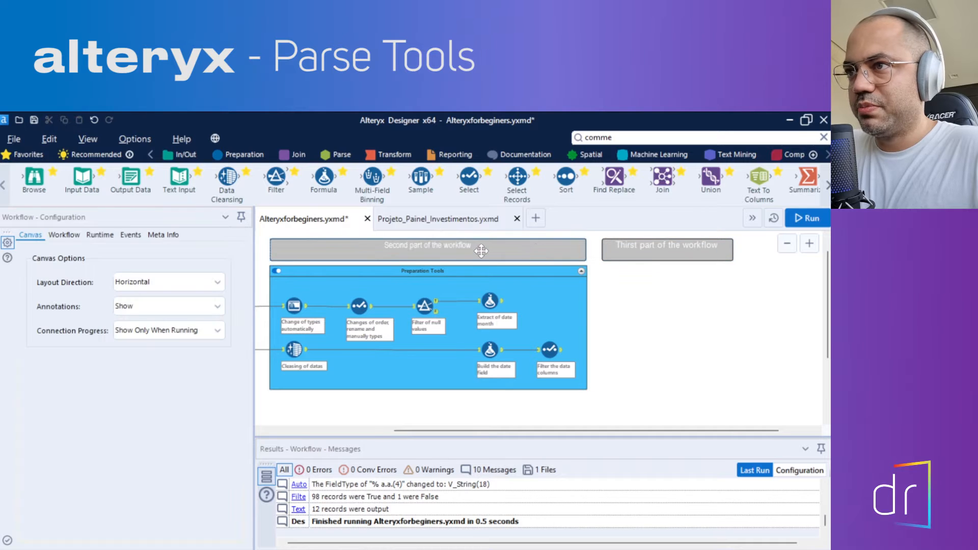
Compare the settings of the third-part and second-part heading comments.
click(611, 248)
ctrl+click(541, 257)
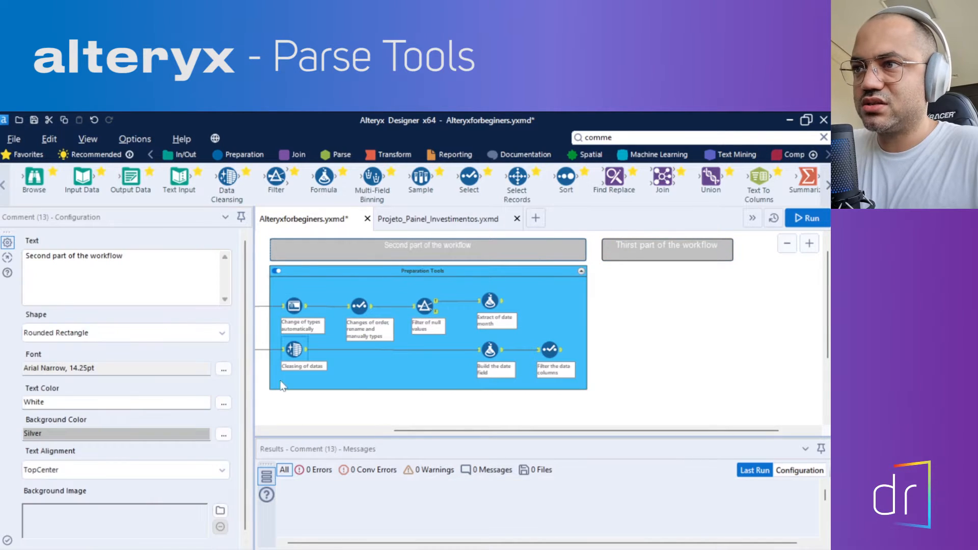
drag(444, 429, 476, 430)
drag(533, 418, 485, 416)
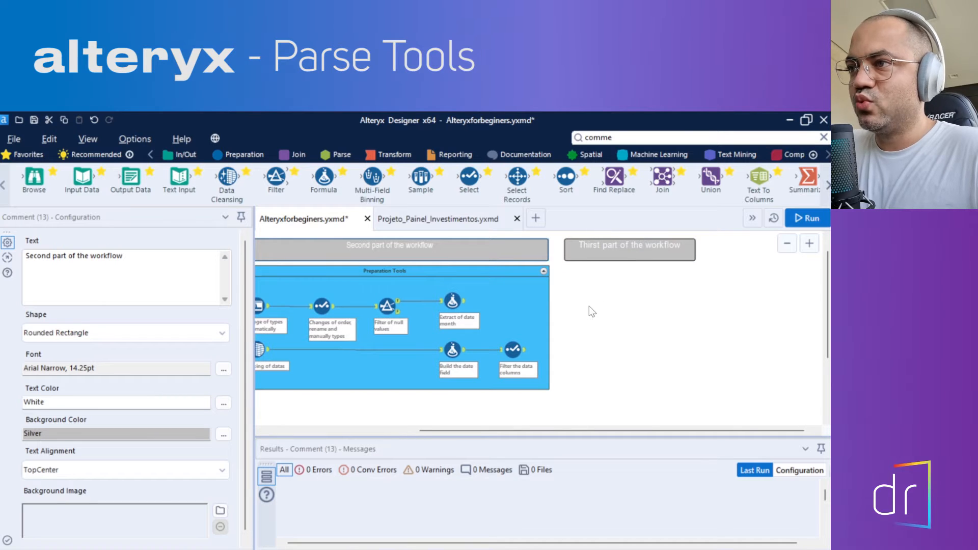
Run the workflow and examine the data of the "Extract of date month" Formula tool in an enlarged results area.
click(343, 156)
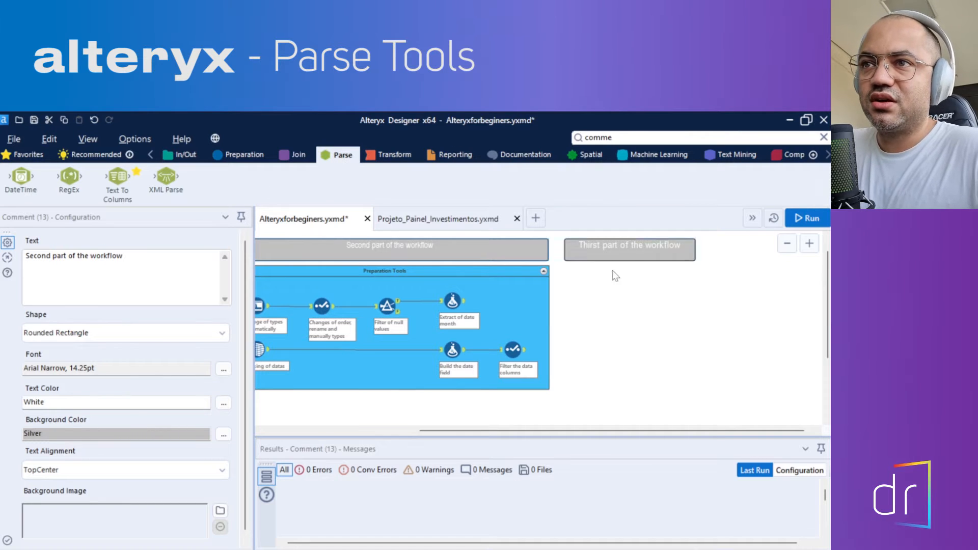
click(806, 219)
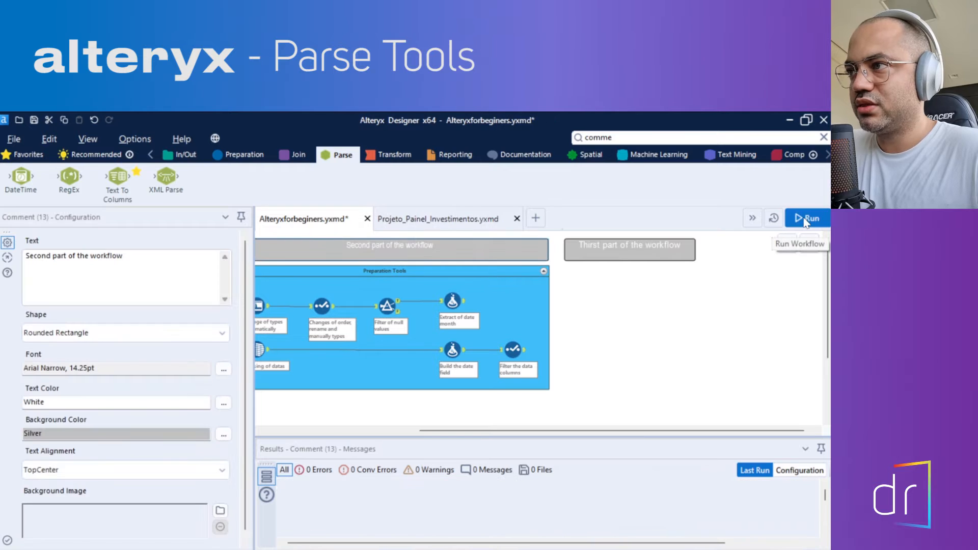
click(452, 303)
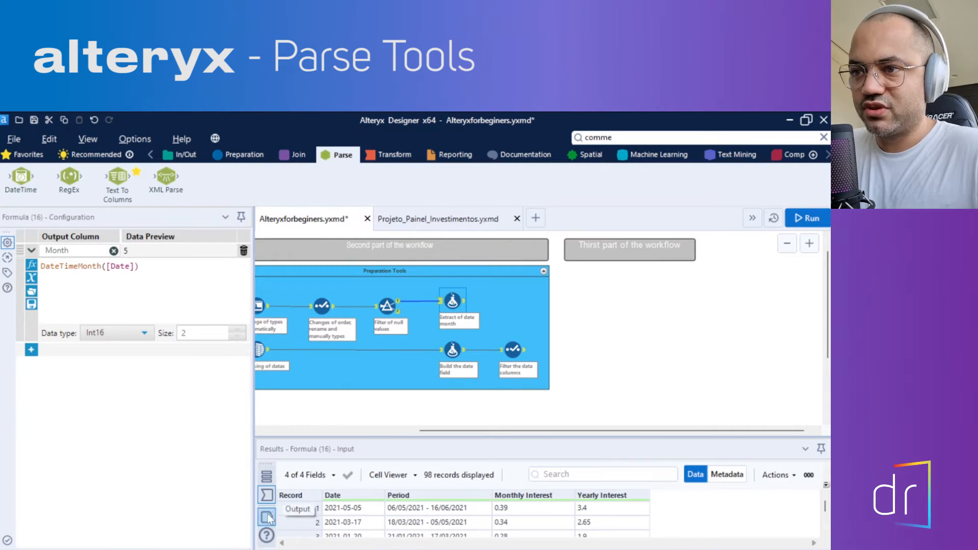
drag(361, 432, 359, 397)
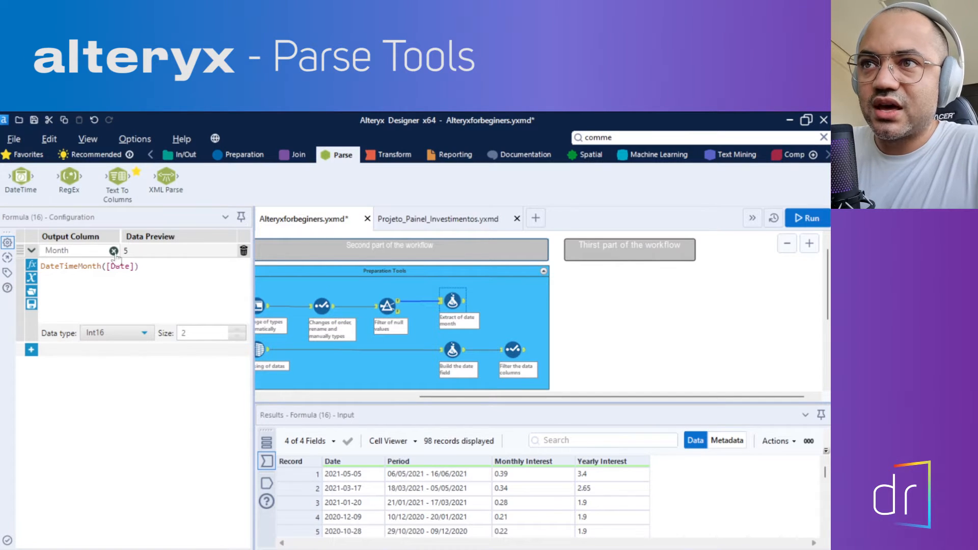
Add a Text To Columns tool below the third-part heading and connect the "Extract of date month" Formula tool's output to it.
drag(122, 186, 589, 297)
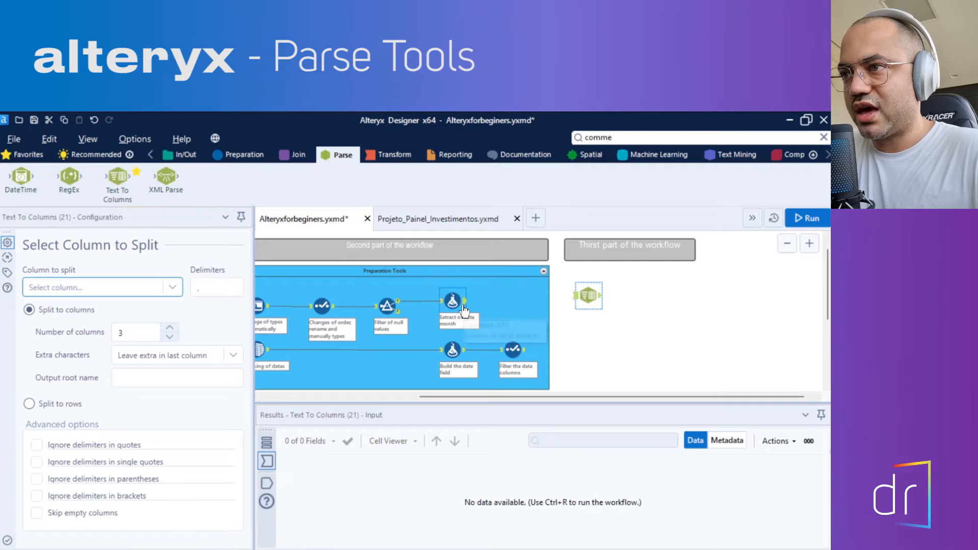
drag(465, 301, 577, 295)
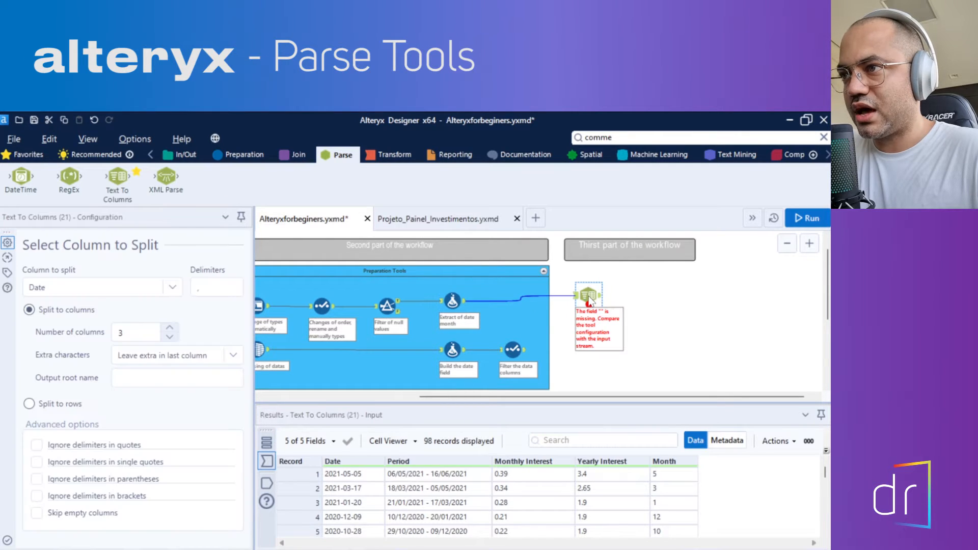
Align the Text To Columns tool horizontally with the "Extract of date month" Formula tool.
click(451, 303)
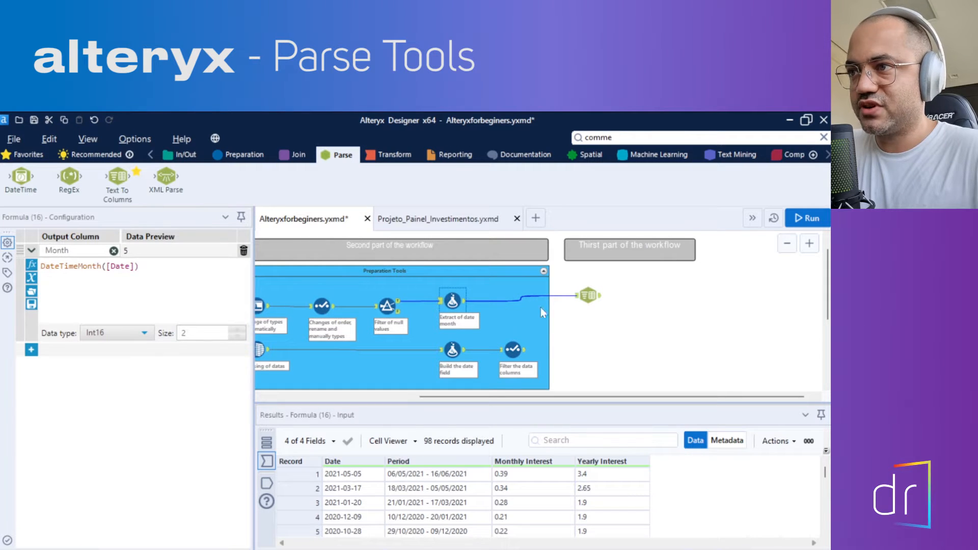
click(589, 296)
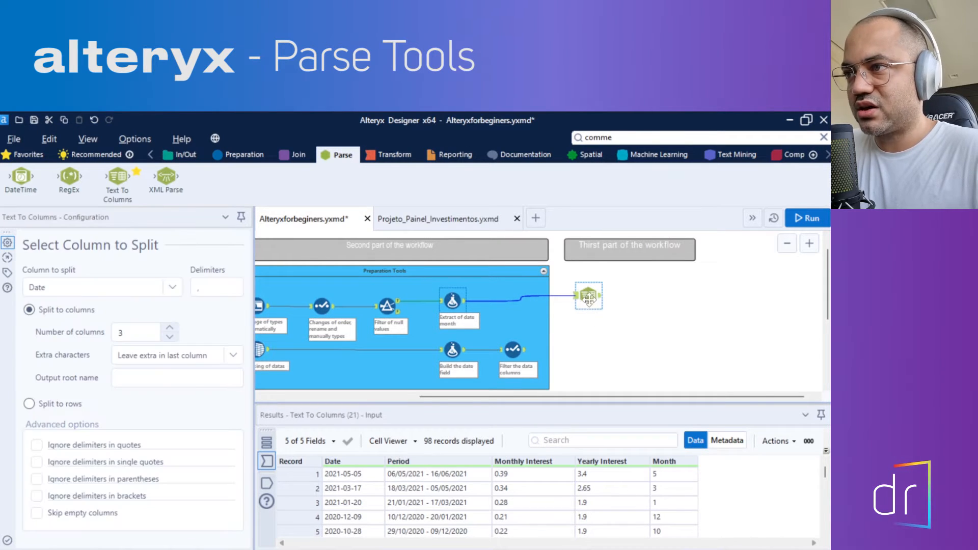
right_click(590, 297)
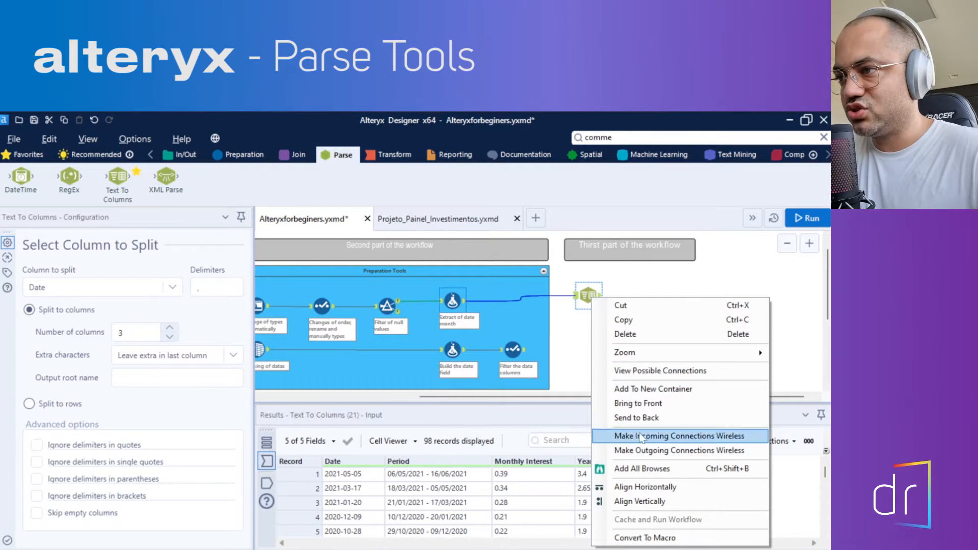
click(652, 488)
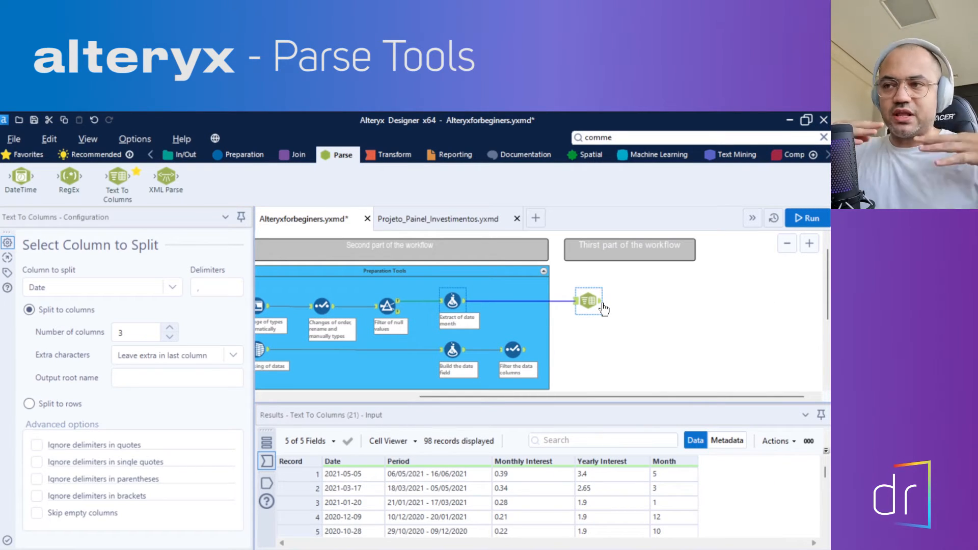
click(623, 329)
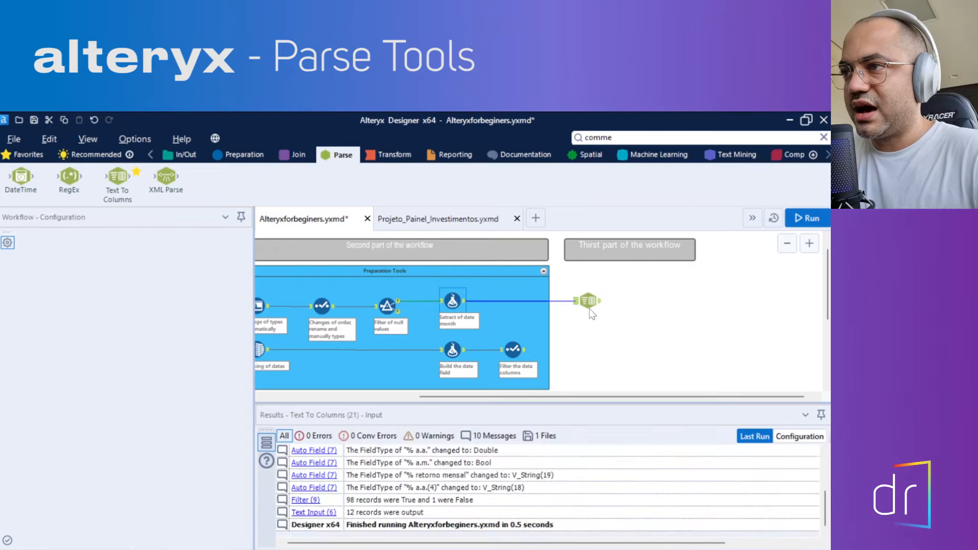
Configure the Text To Columns tool to split the Period column into 2 columns with "-" as the delimiter.
click(588, 302)
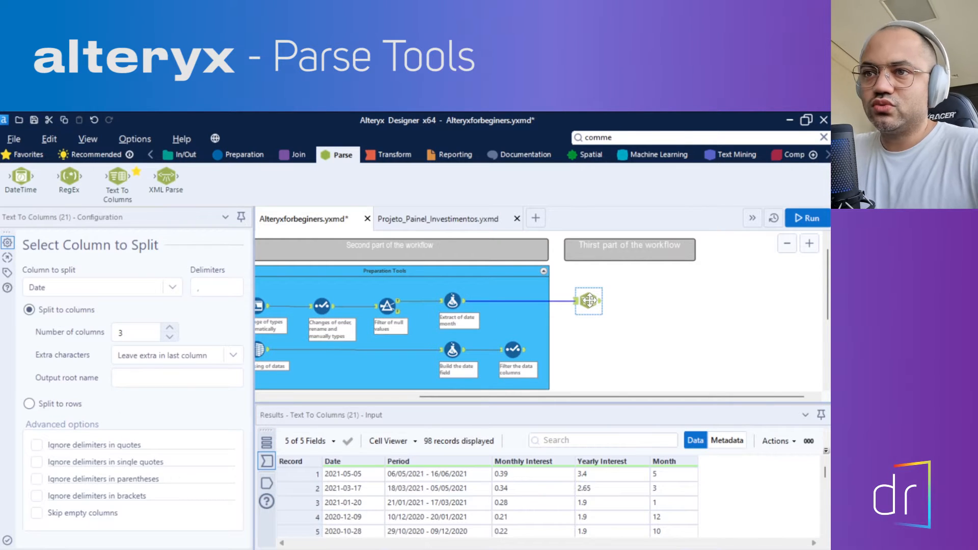
drag(254, 294, 322, 293)
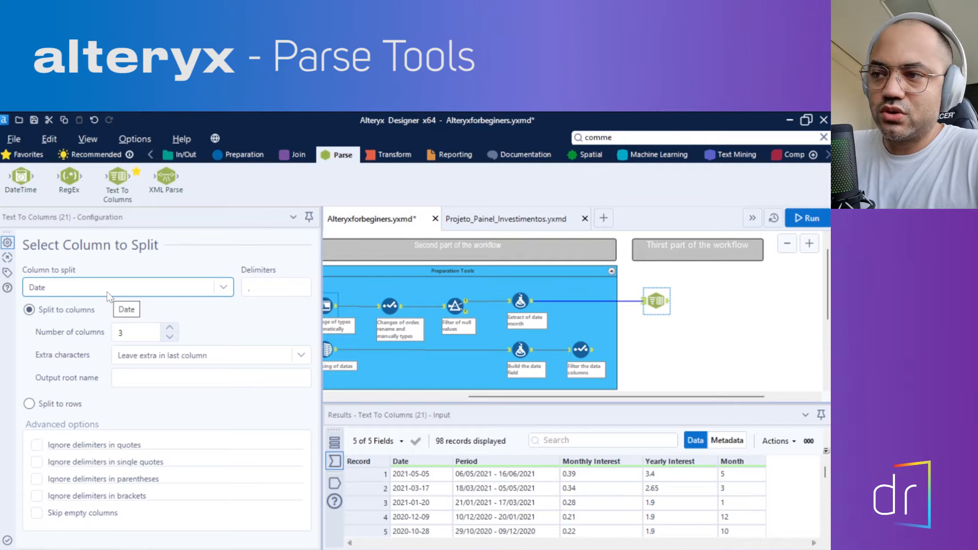
click(108, 296)
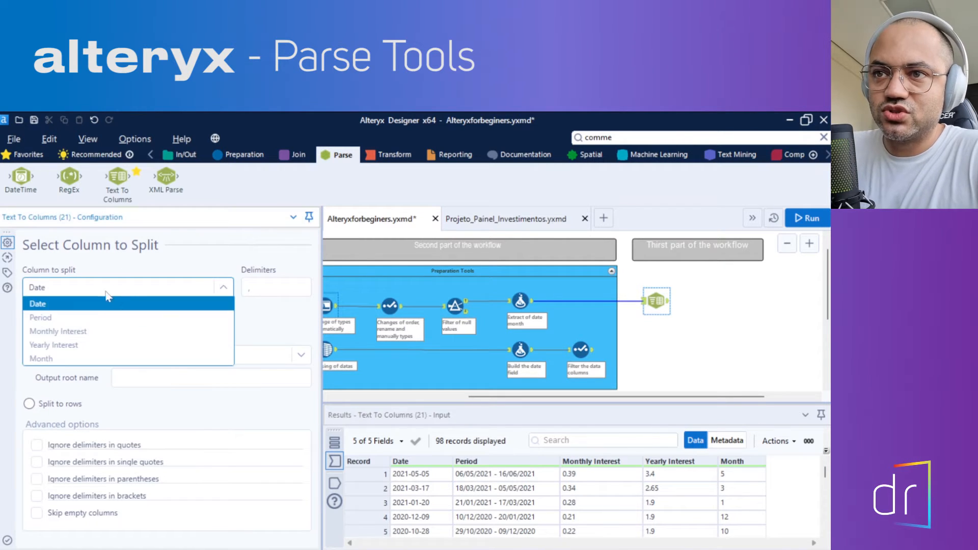
click(79, 318)
click(260, 287)
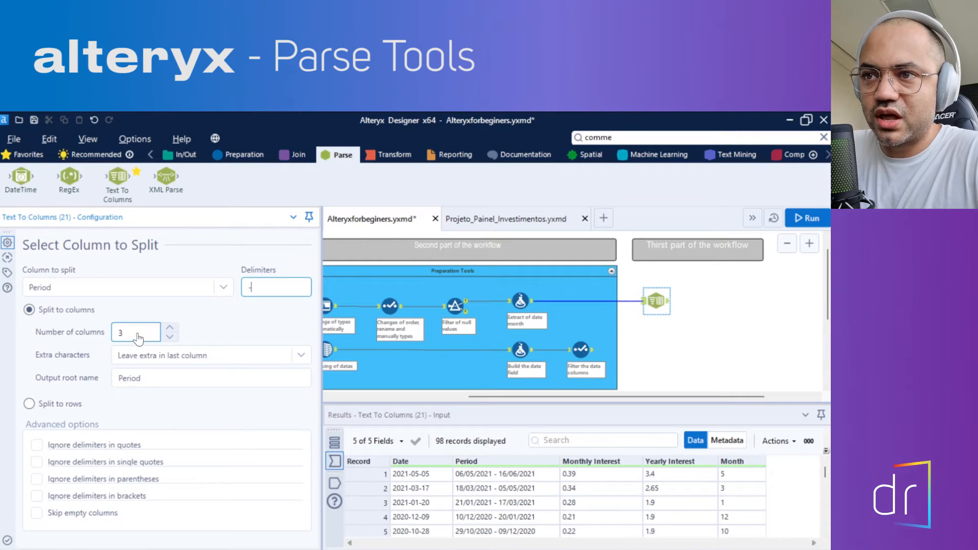
click(169, 337)
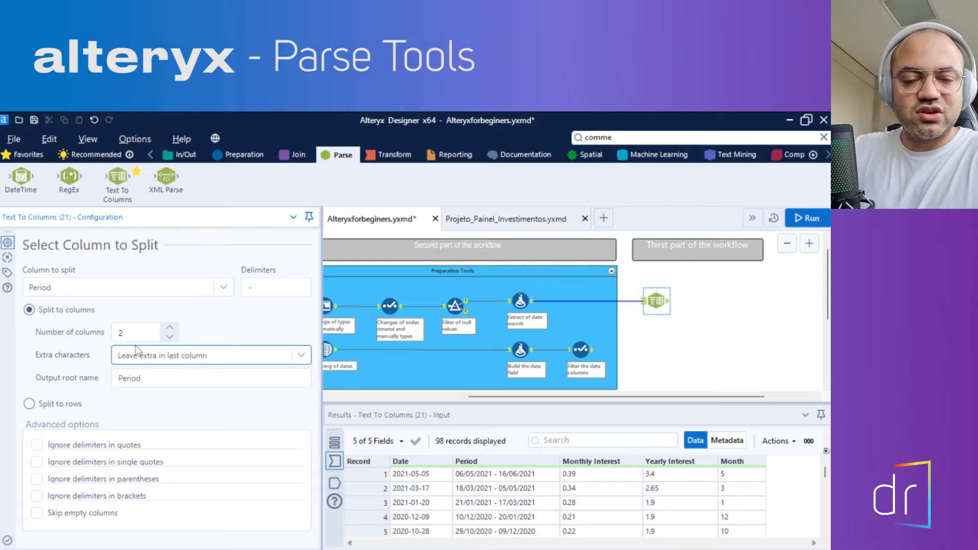
click(122, 336)
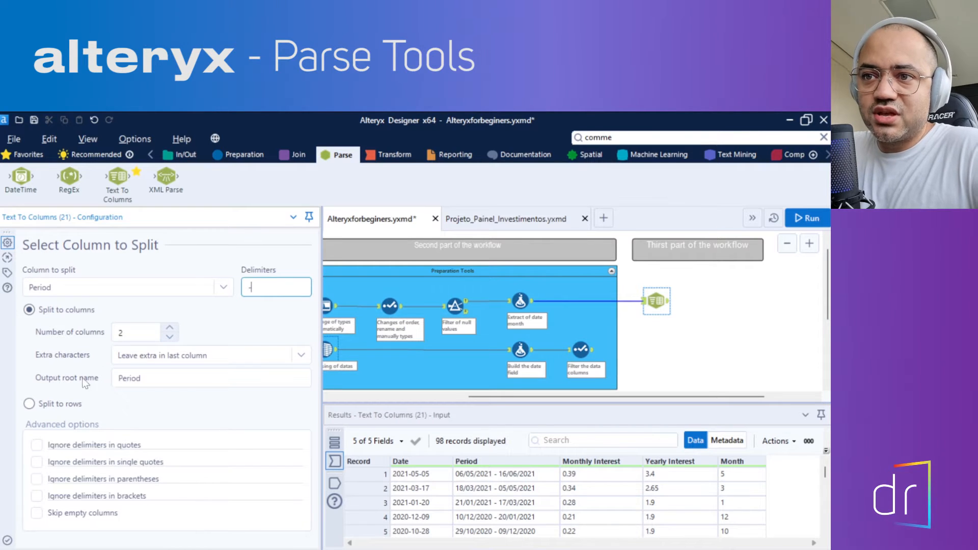
Set the Text To Columns tool's output root name to "Validity".
double_click(124, 378)
click(161, 378)
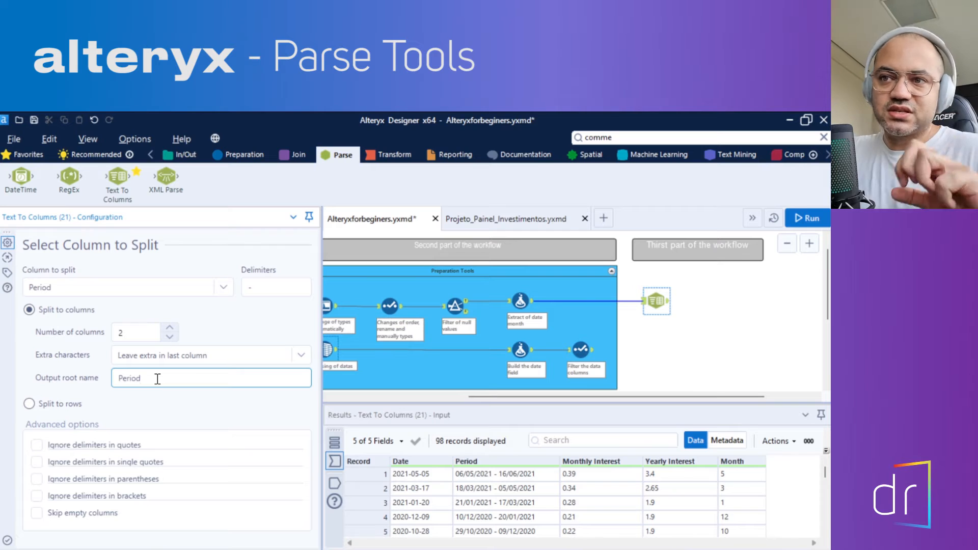
double_click(158, 379)
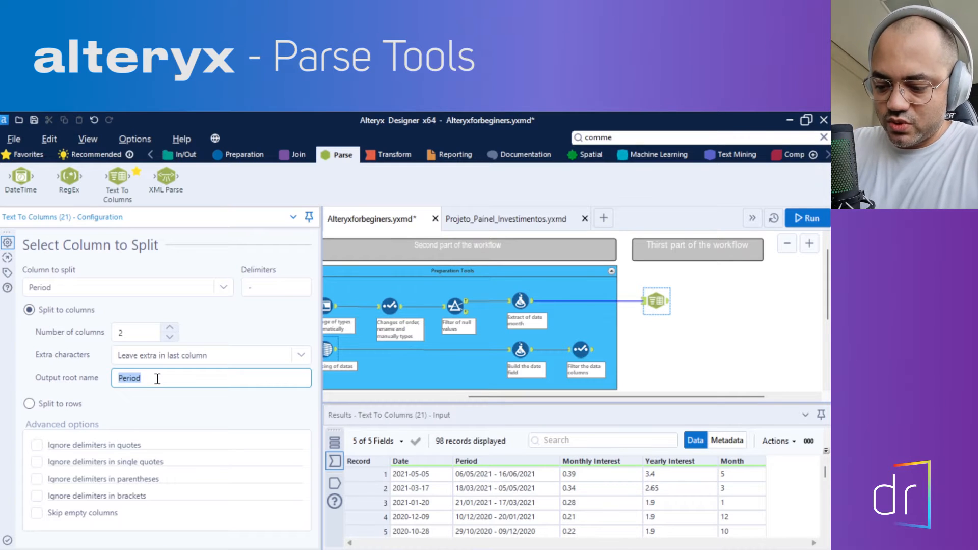
text(Validity)
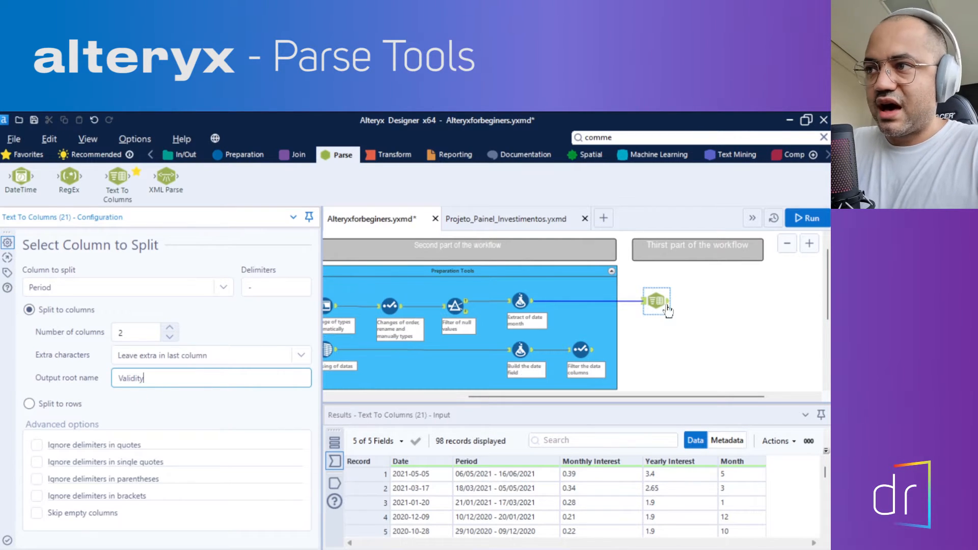
Run the workflow and examine the Text To Columns tool's output data, including the split columns, in an enlarged results area.
click(816, 218)
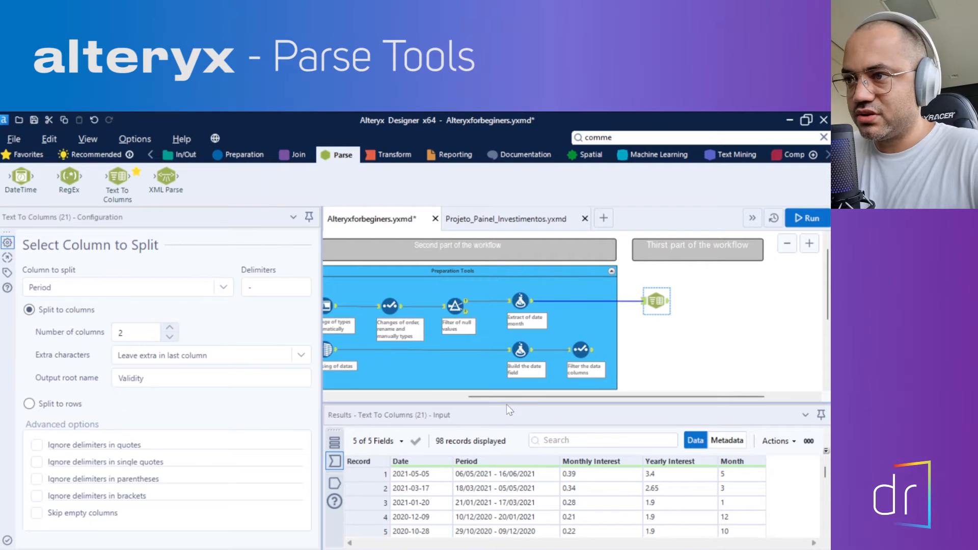
drag(504, 403, 502, 365)
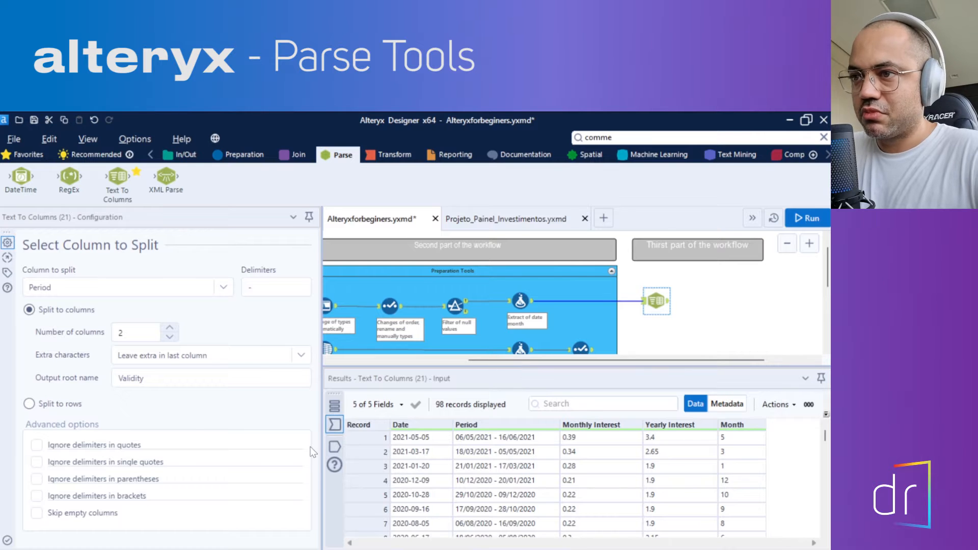
drag(322, 449, 249, 449)
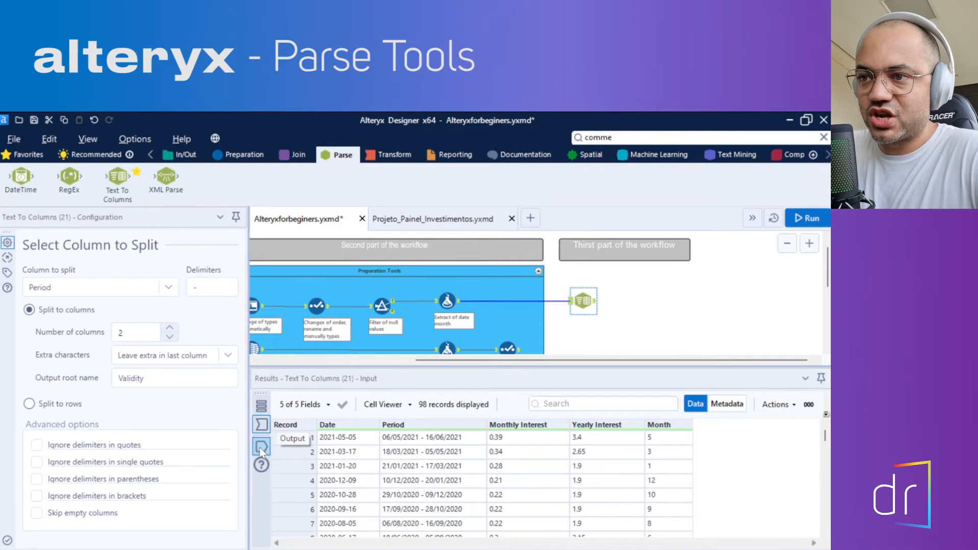
click(261, 448)
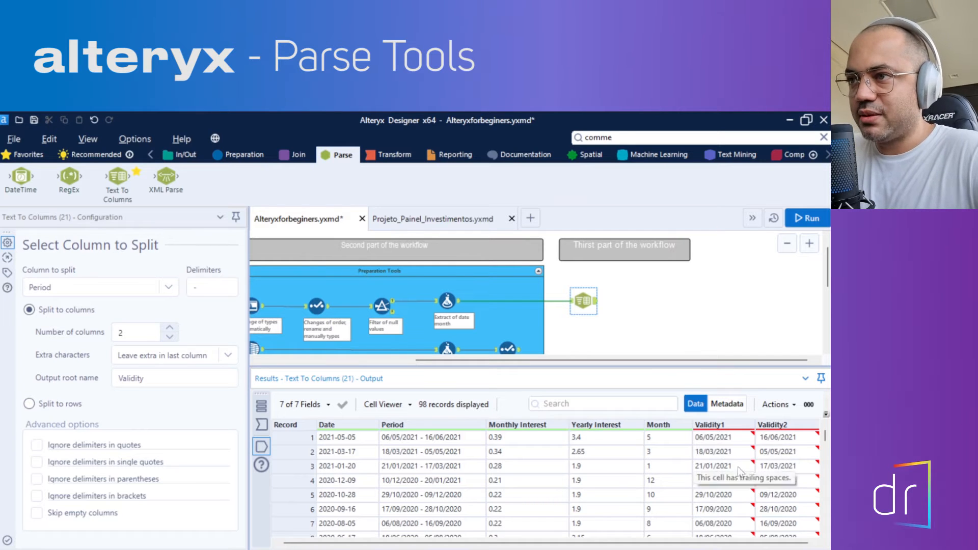
mouse_move(617, 360)
mouse_down()
mouse_move(571, 360)
mouse_move(623, 361)
mouse_up()
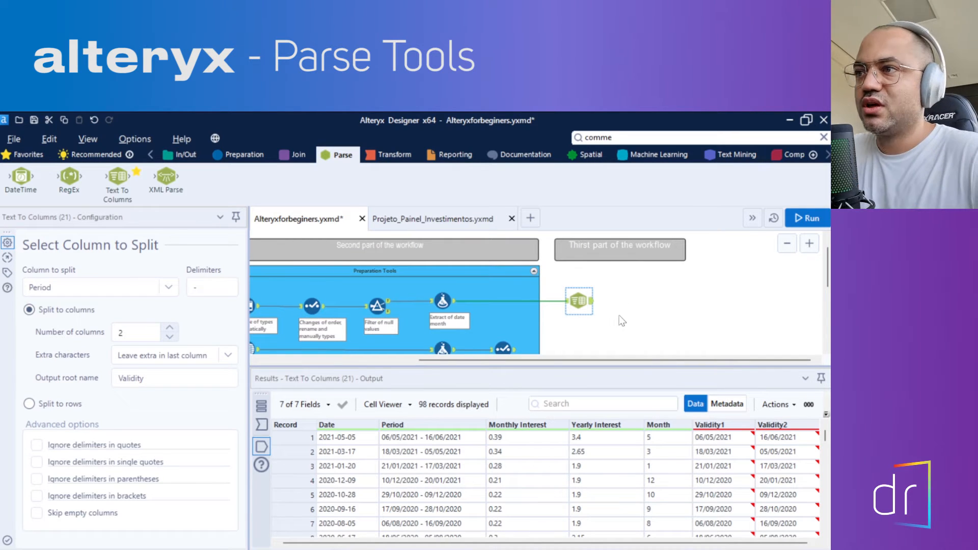
mouse_move(724, 428)
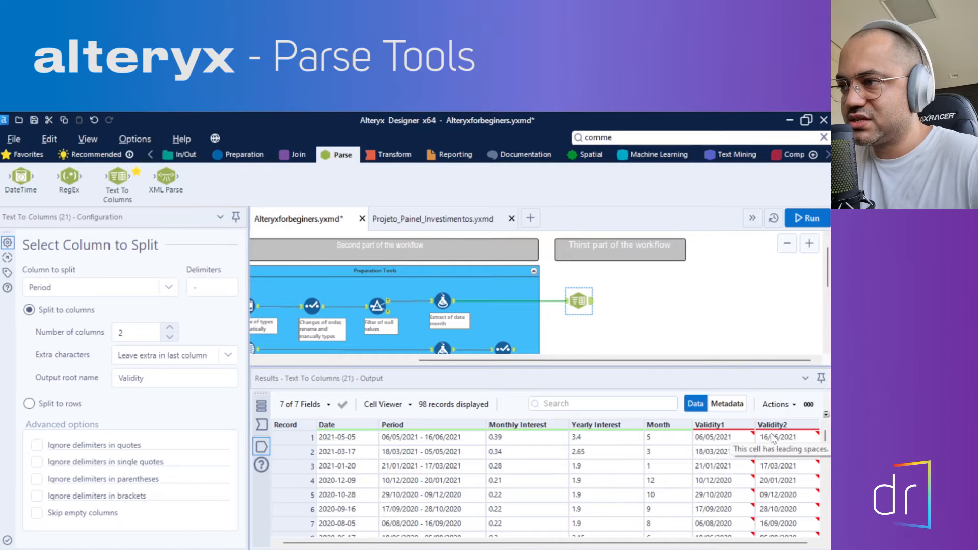
mouse_move(757, 431)
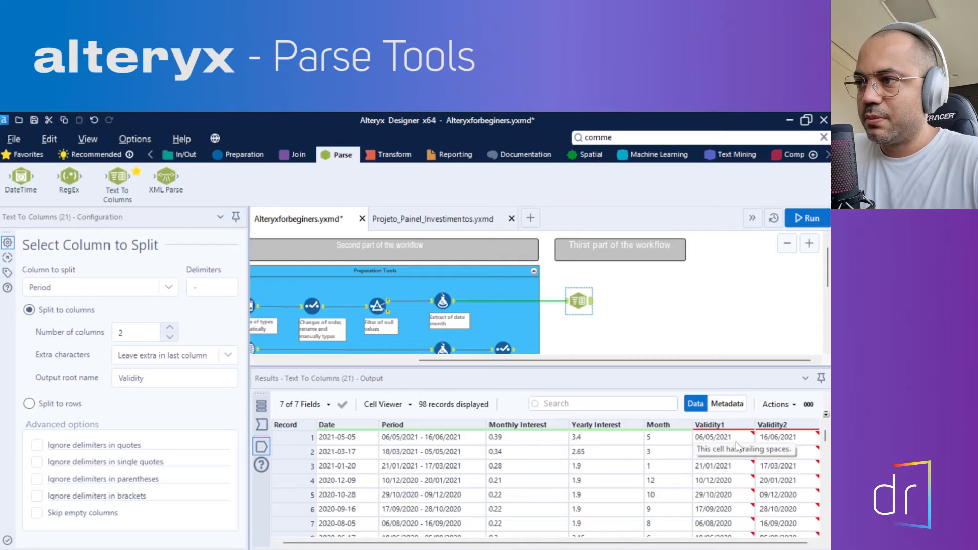
Check the data types of the Validity1 and Validity2 fields in the output metadata and return to the data view.
click(728, 404)
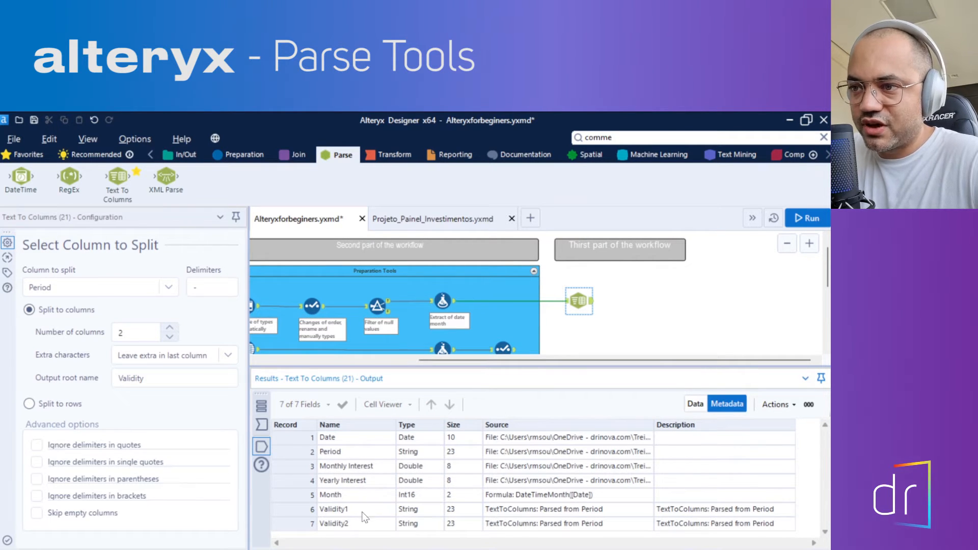
click(308, 508)
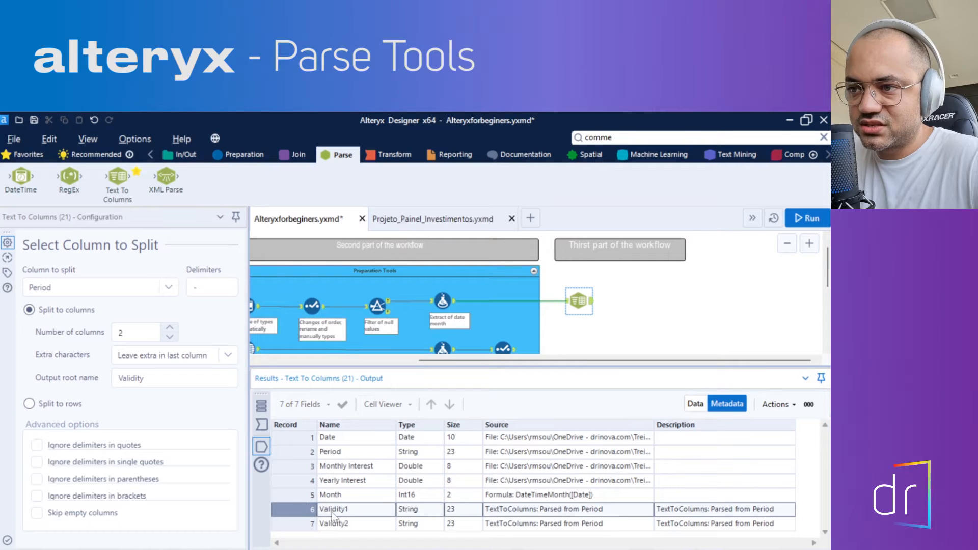
click(305, 522)
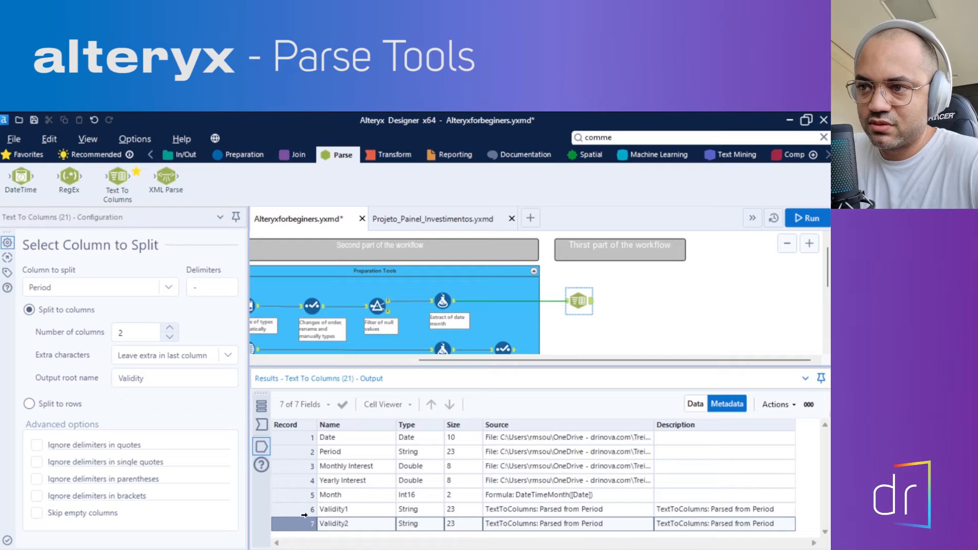
click(331, 511)
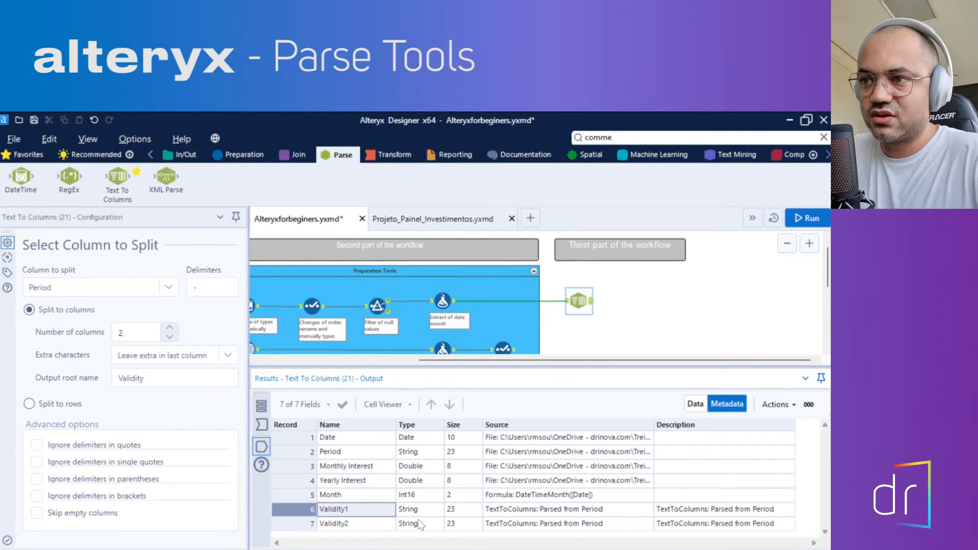
click(695, 403)
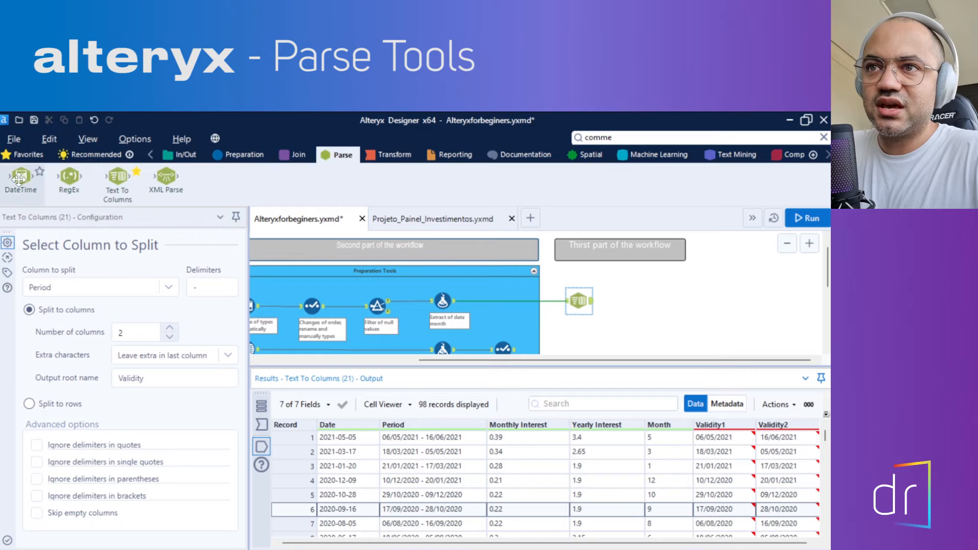
Add a DateTime tool after the Text To Columns tool, connected to its output, and widen its configuration area.
drag(19, 179, 640, 301)
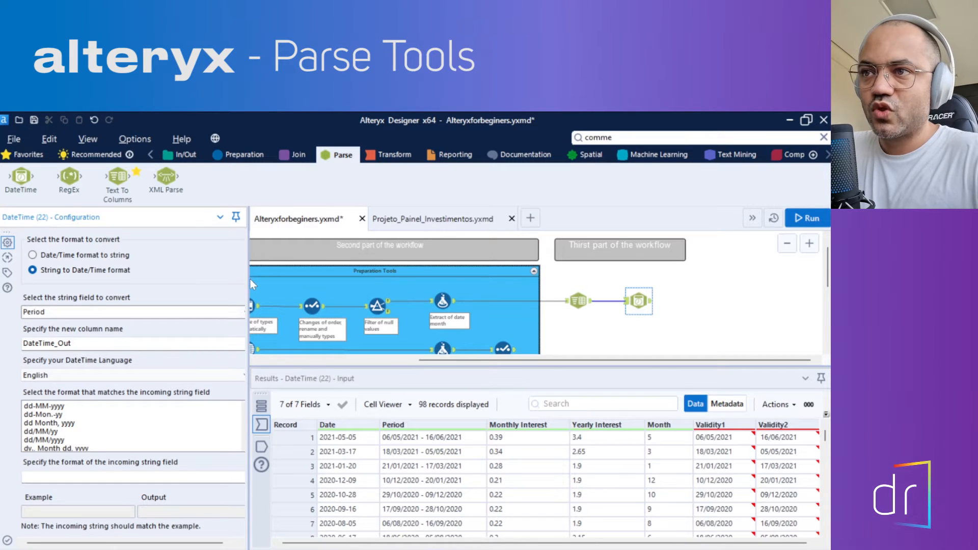
drag(250, 279, 490, 282)
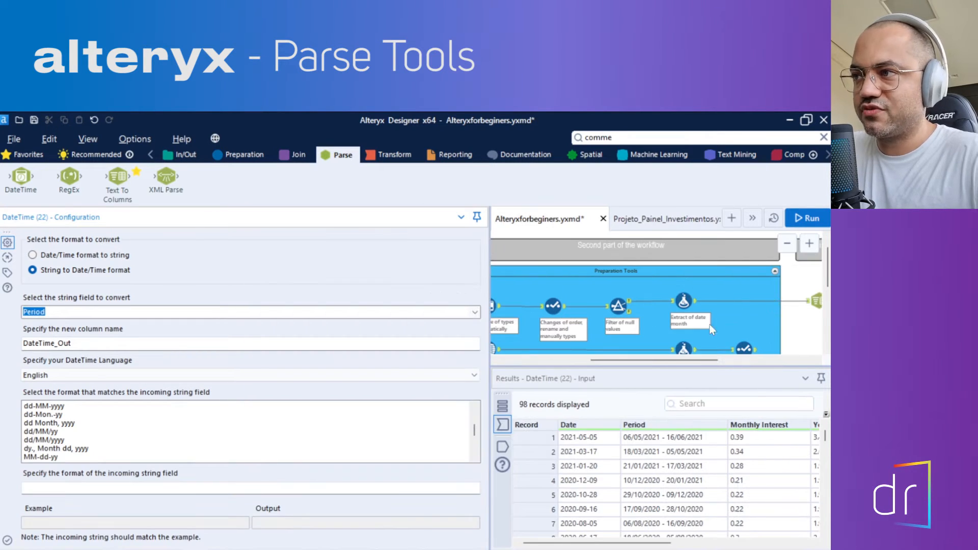
drag(490, 317, 365, 319)
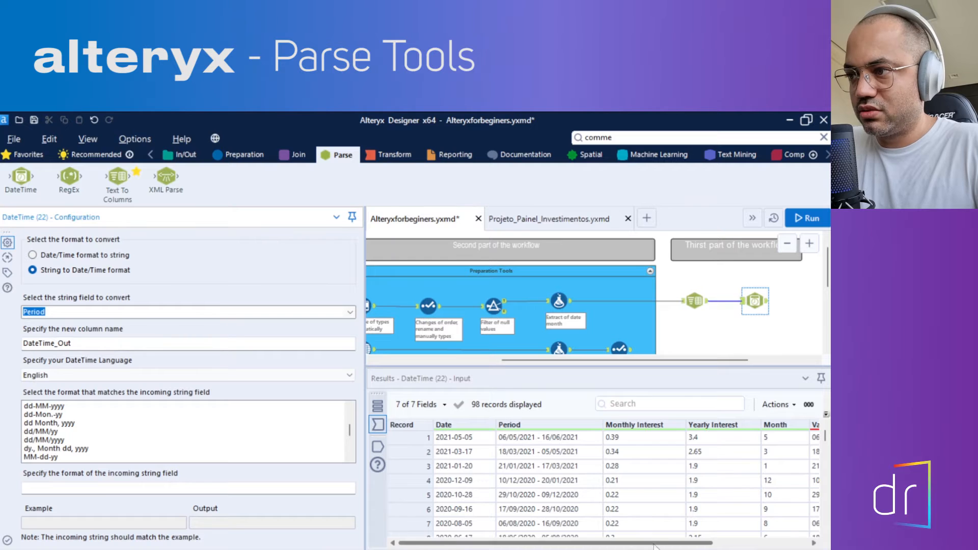
Examine the DateTime tool's incoming data, including both Validity columns, and compare the field types in the metadata.
drag(655, 544, 750, 544)
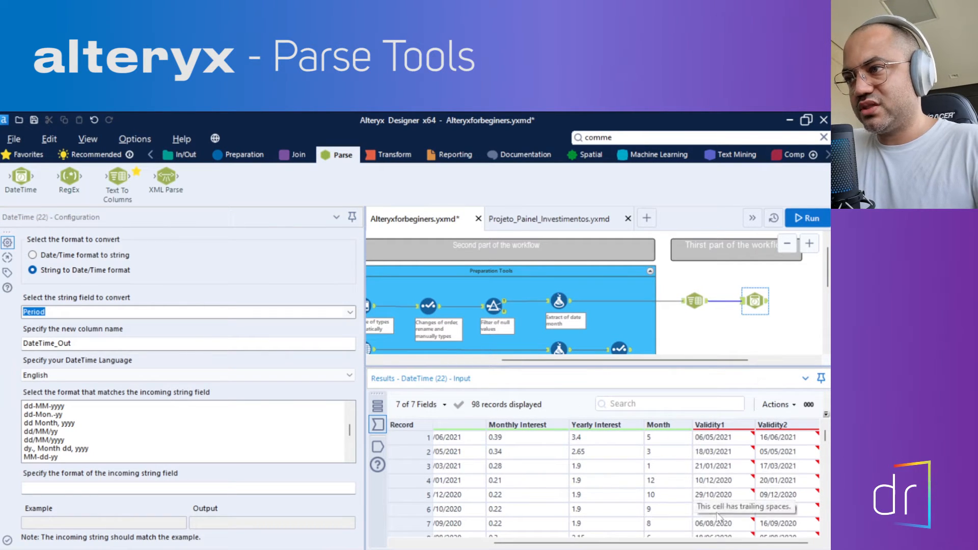
drag(713, 544, 618, 544)
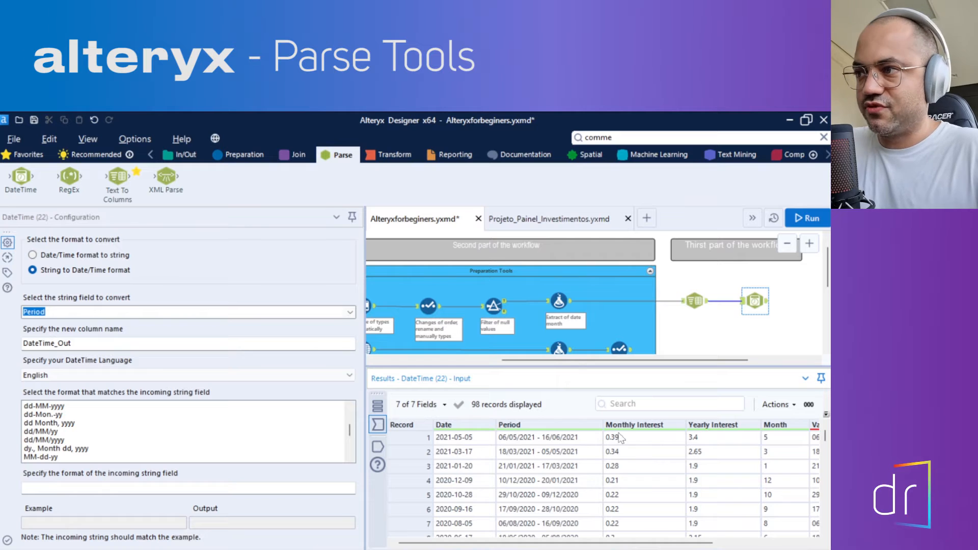
drag(366, 491, 263, 492)
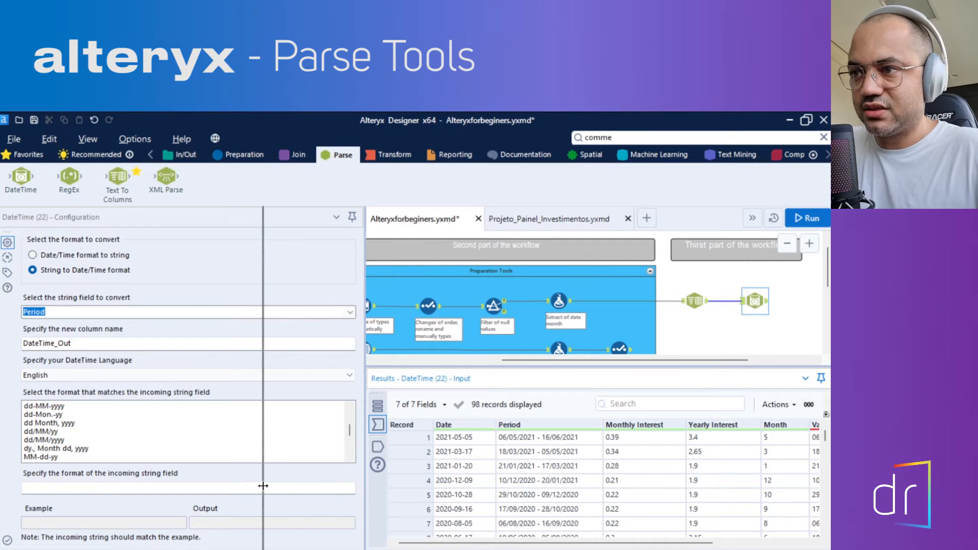
click(733, 403)
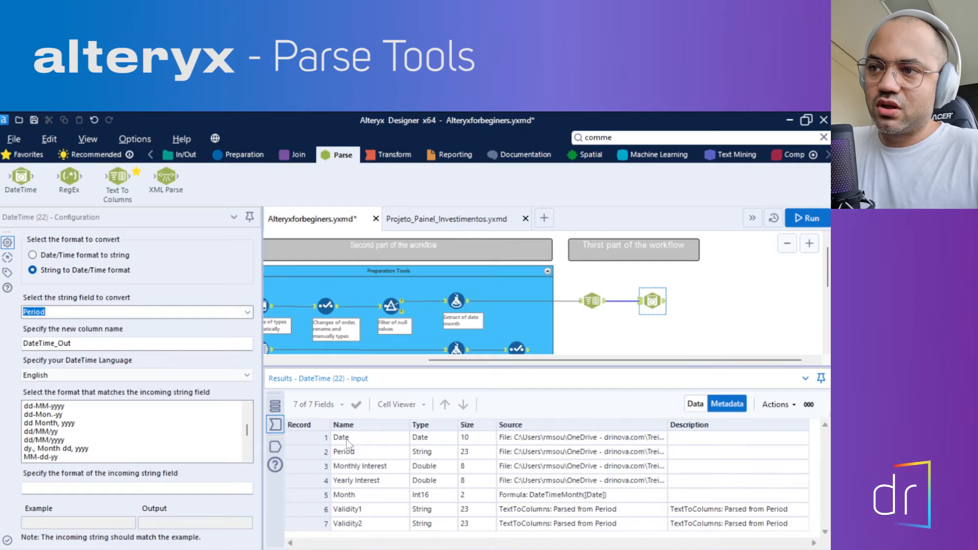
click(692, 405)
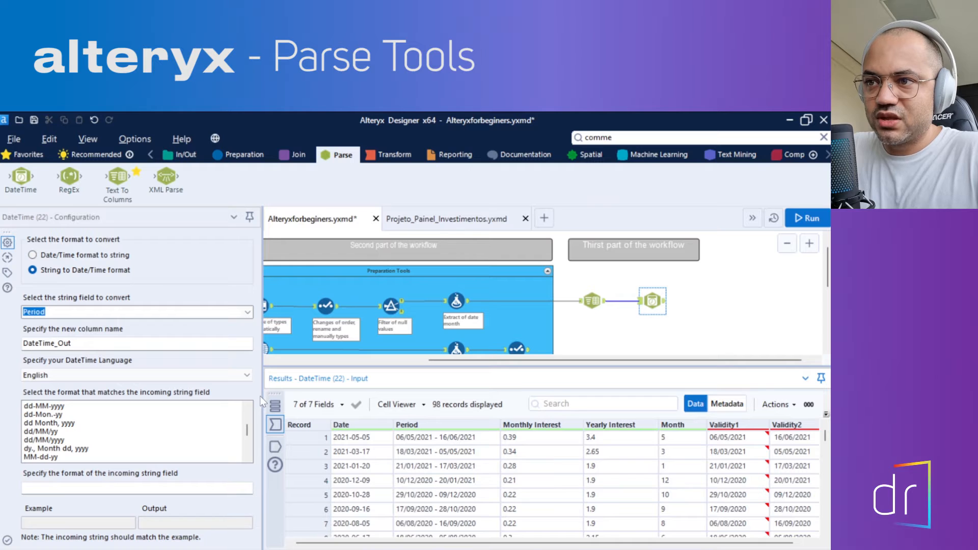
Configure the DateTime tool to convert the Validity1 string field into a new column named "Validity from".
drag(261, 396, 468, 412)
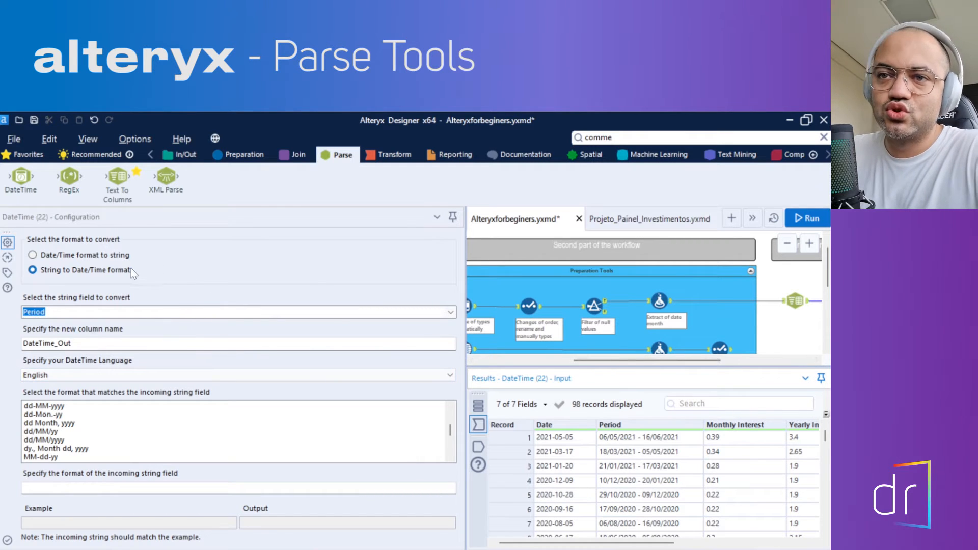
drag(533, 544, 667, 544)
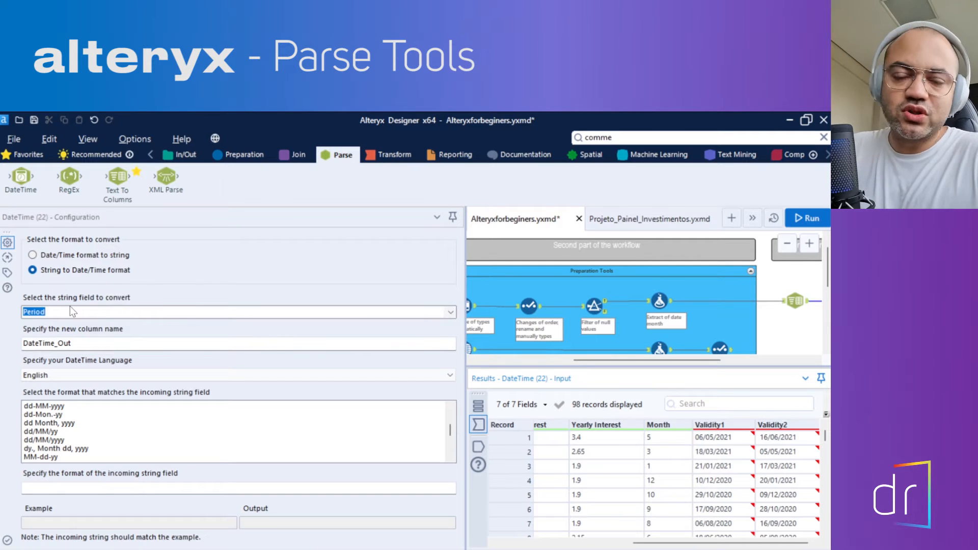
click(451, 313)
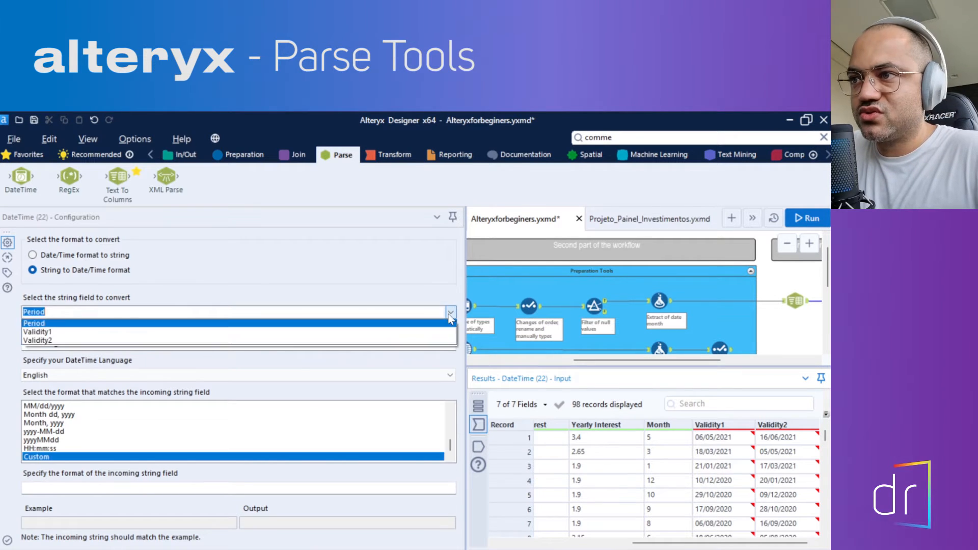
click(68, 334)
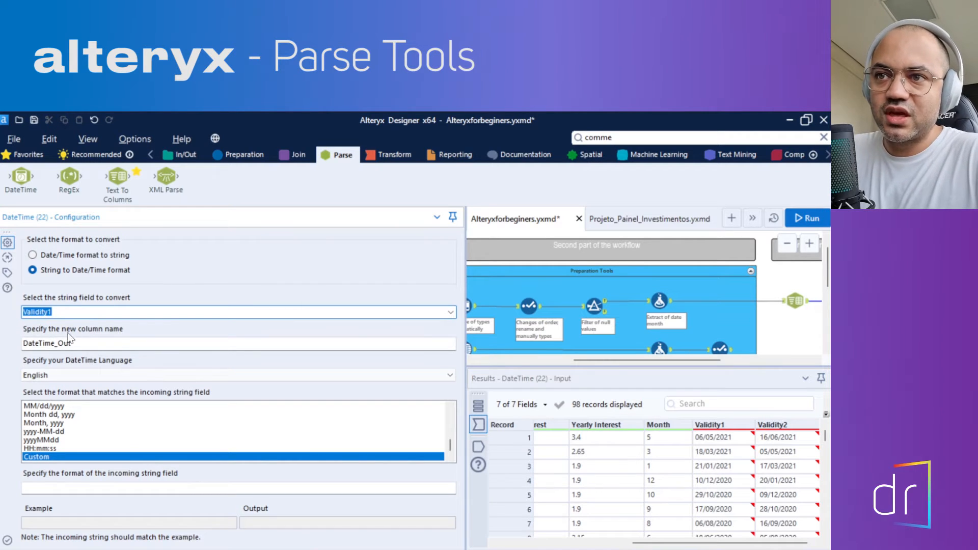
click(72, 344)
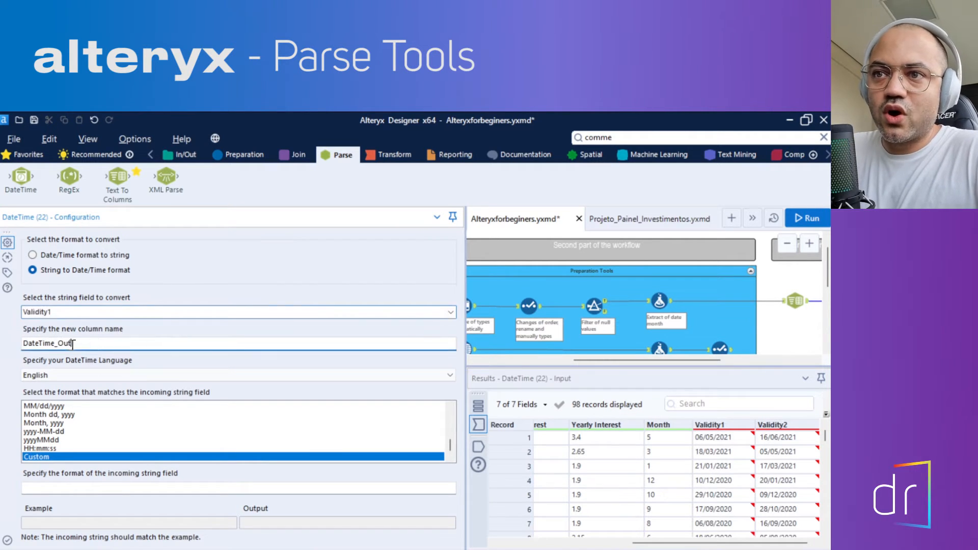
drag(94, 344, 6, 346)
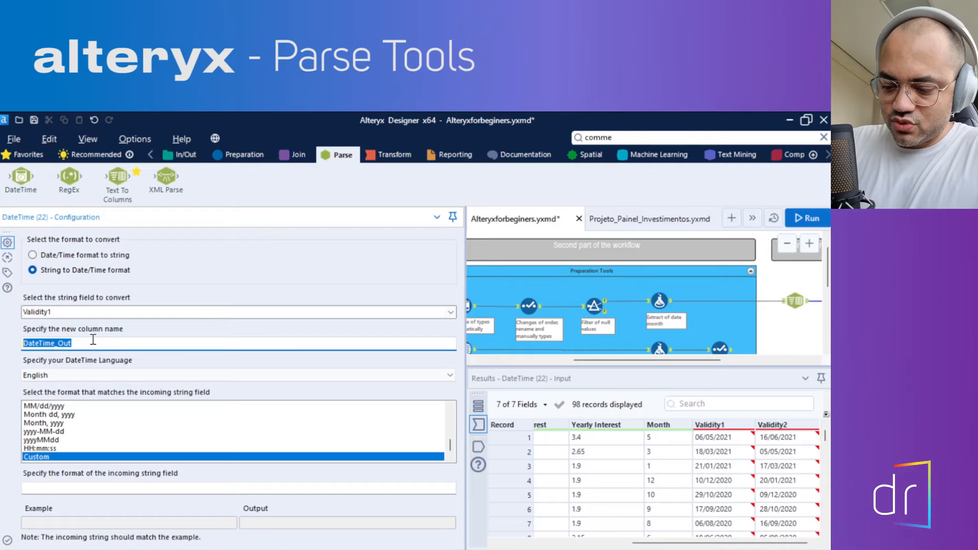
text(Validity from)
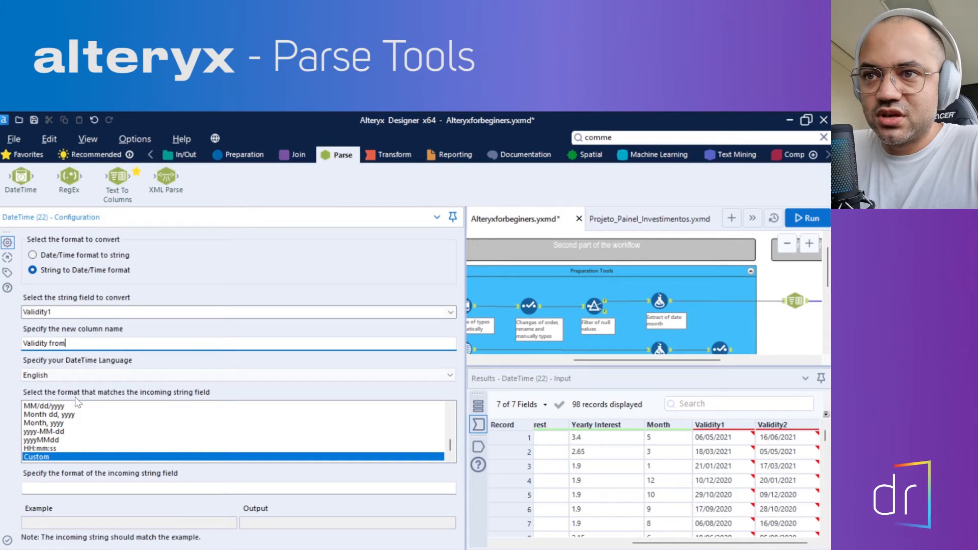
Set the DateTime language to Português and the incoming string format to dd/MM/yyyy.
click(76, 375)
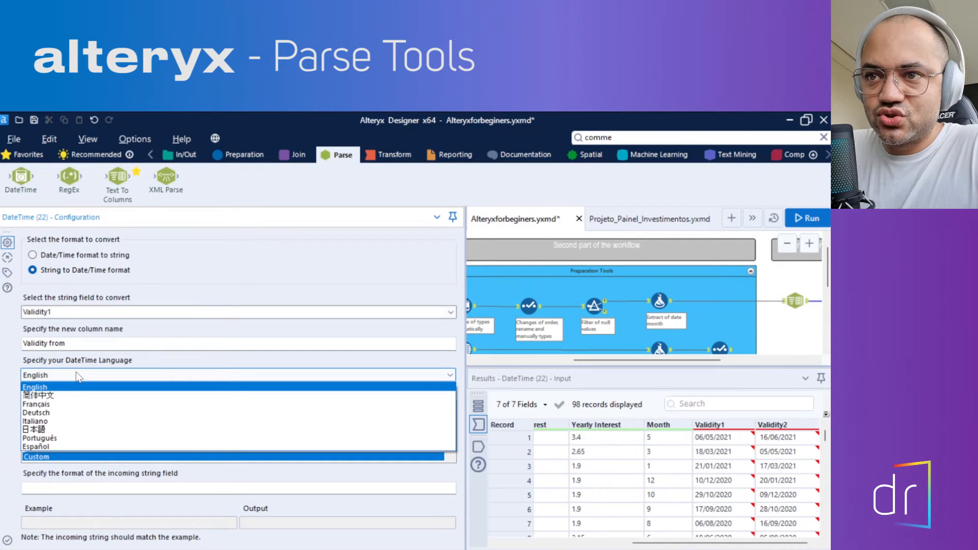
click(68, 438)
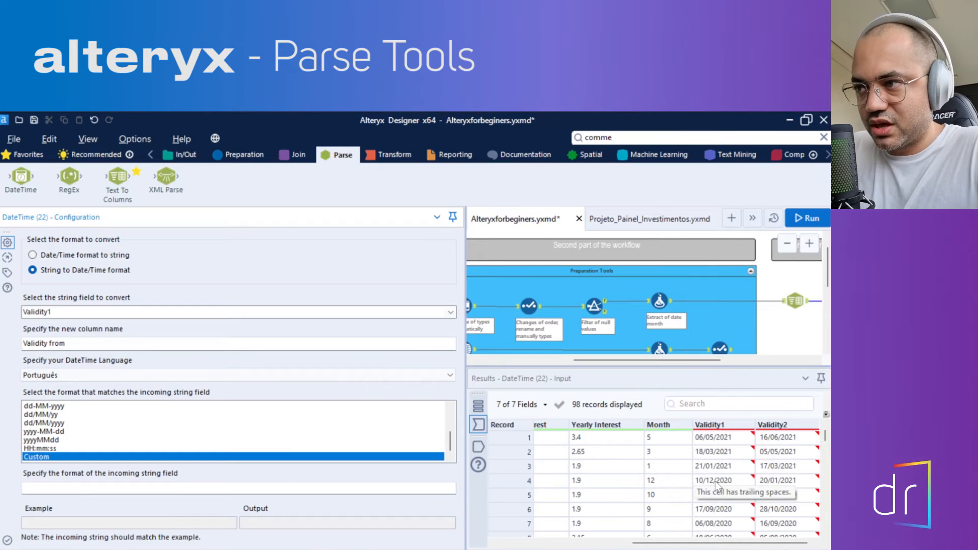
click(29, 423)
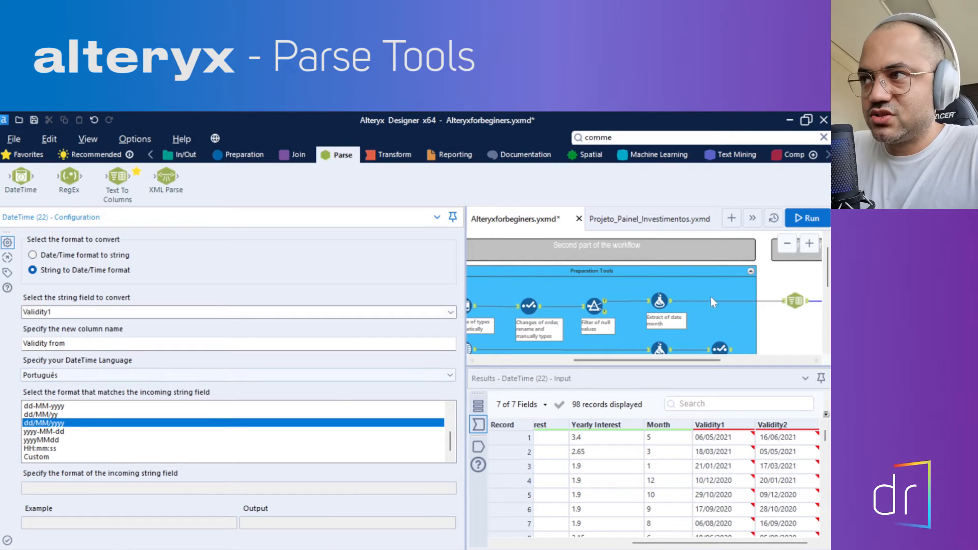
Run the workflow, widen the results area, and display the DateTime tool's output data through the "Validity from" column.
click(812, 224)
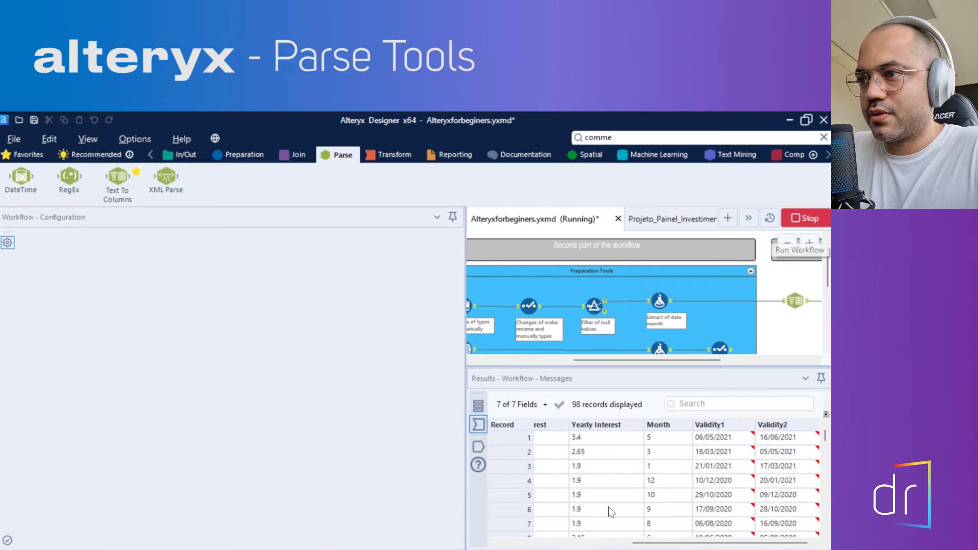
drag(636, 545, 663, 544)
drag(465, 406, 260, 416)
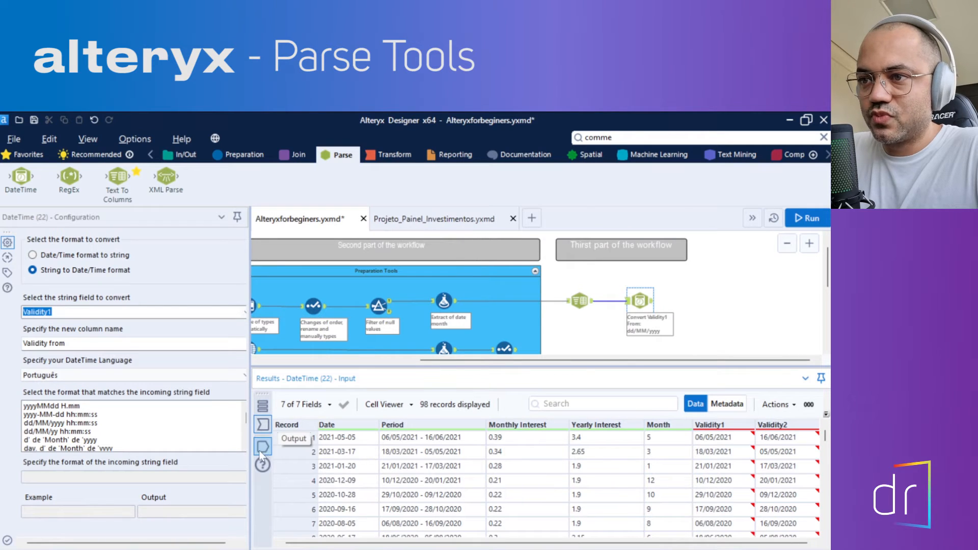
drag(366, 544, 431, 545)
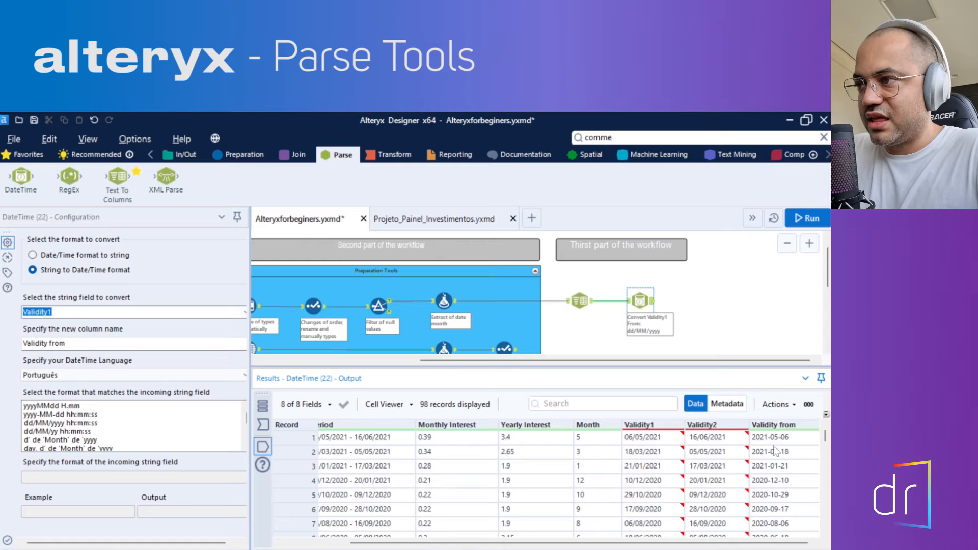
Compare the field types in the DateTime tool's output and input metadata, and return to the input data view.
click(731, 406)
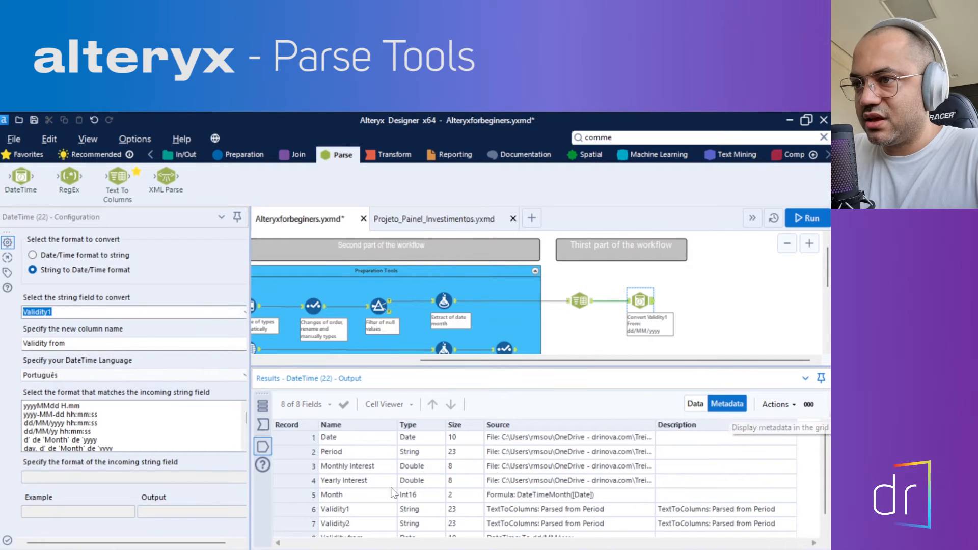
scroll(343, 492, down, 1)
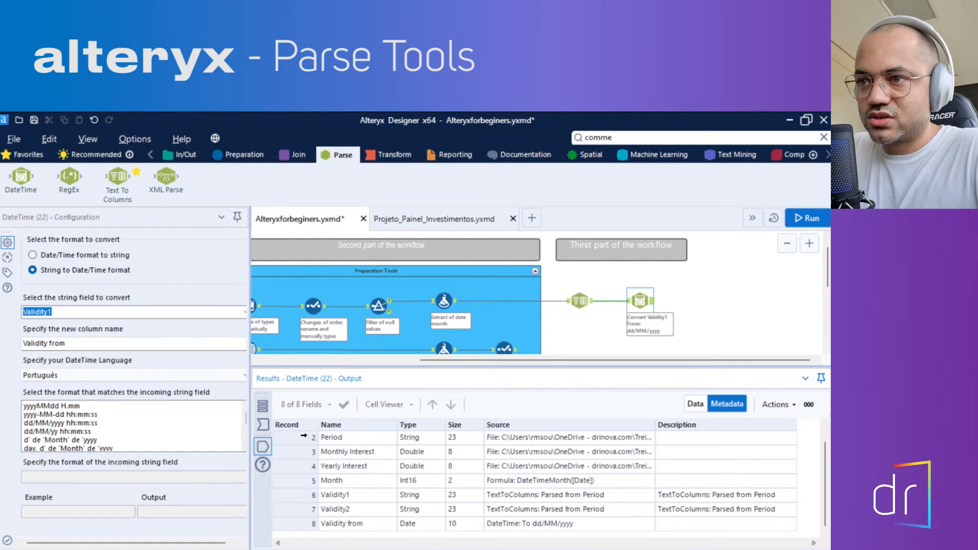
click(262, 425)
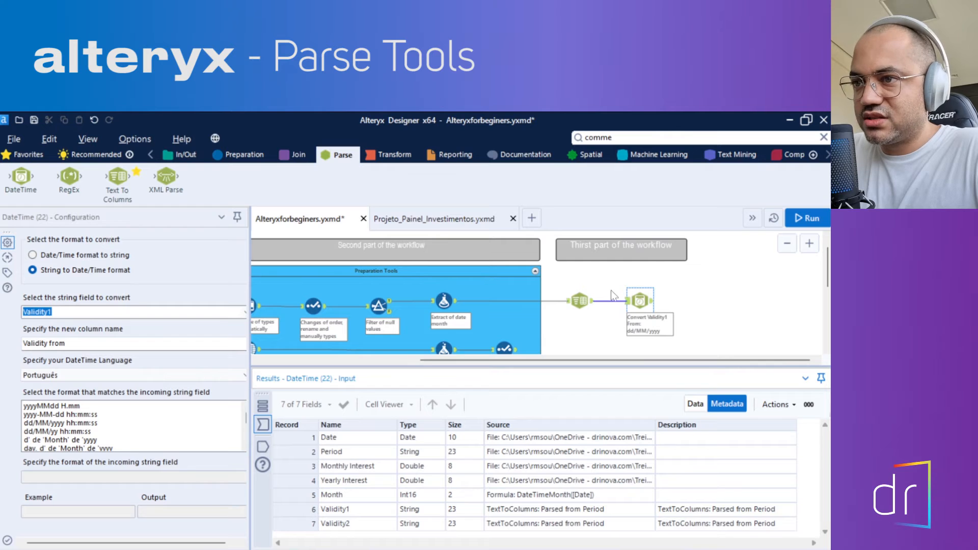
click(695, 404)
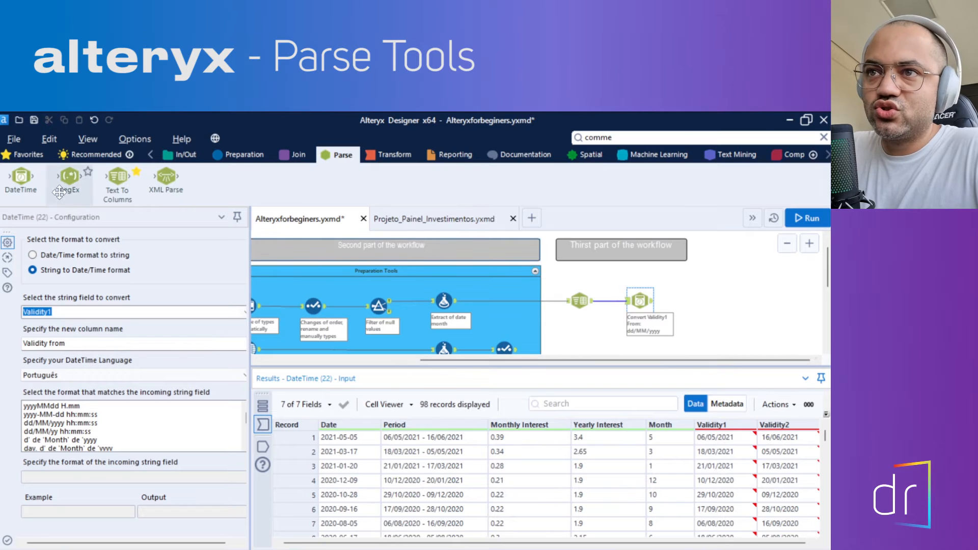
Add a second DateTime tool after the first, converting the Validity2 string field into a new column named "Validity to".
drag(21, 179, 689, 301)
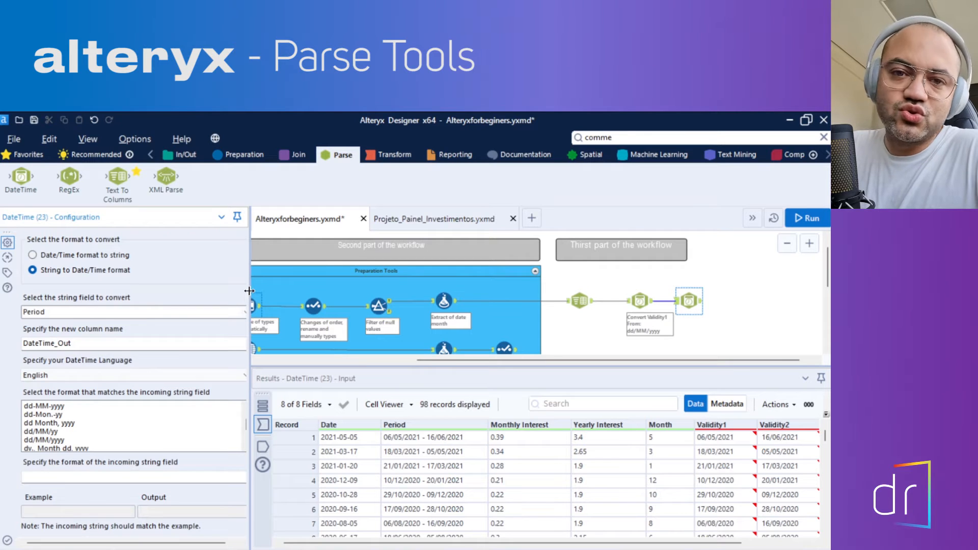
drag(249, 291, 299, 304)
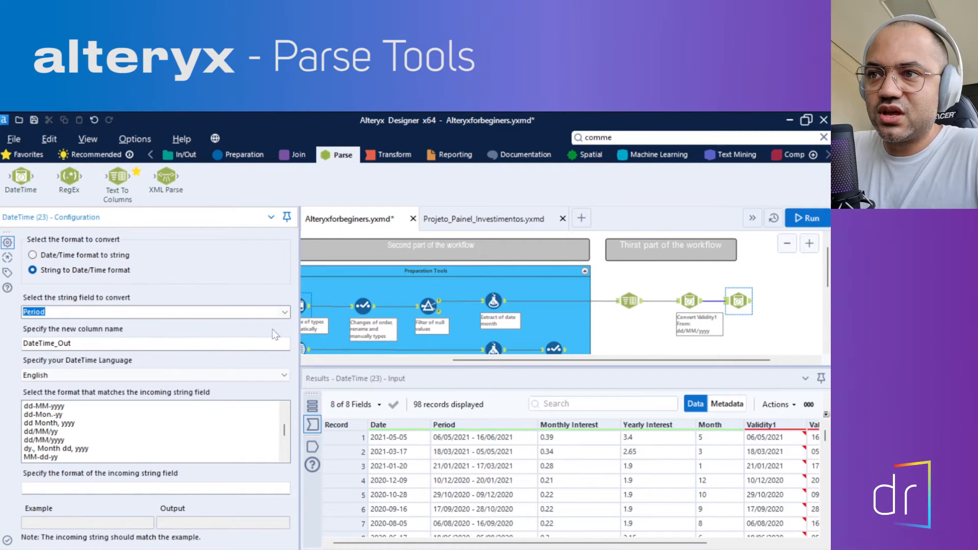
click(284, 311)
click(155, 342)
double_click(111, 344)
text(Valili)
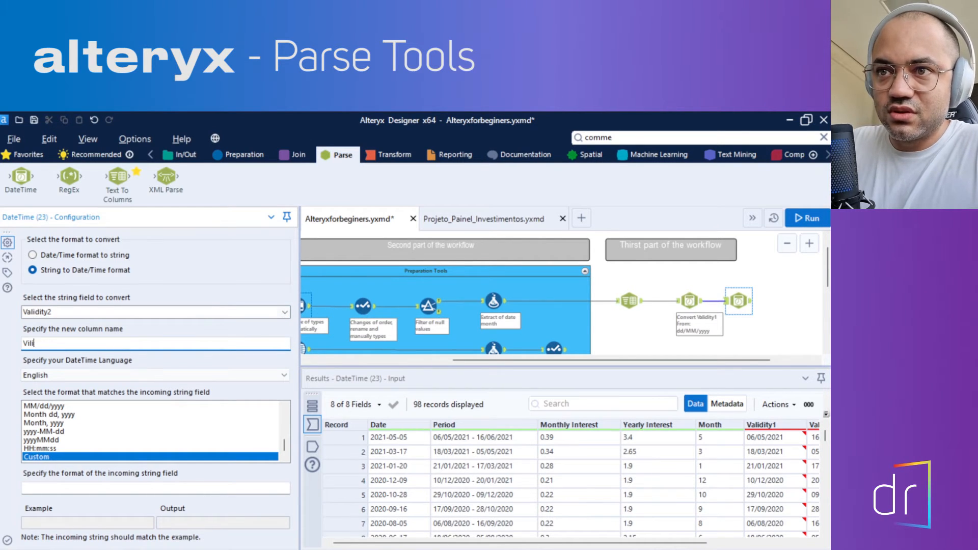
text(dytydu)
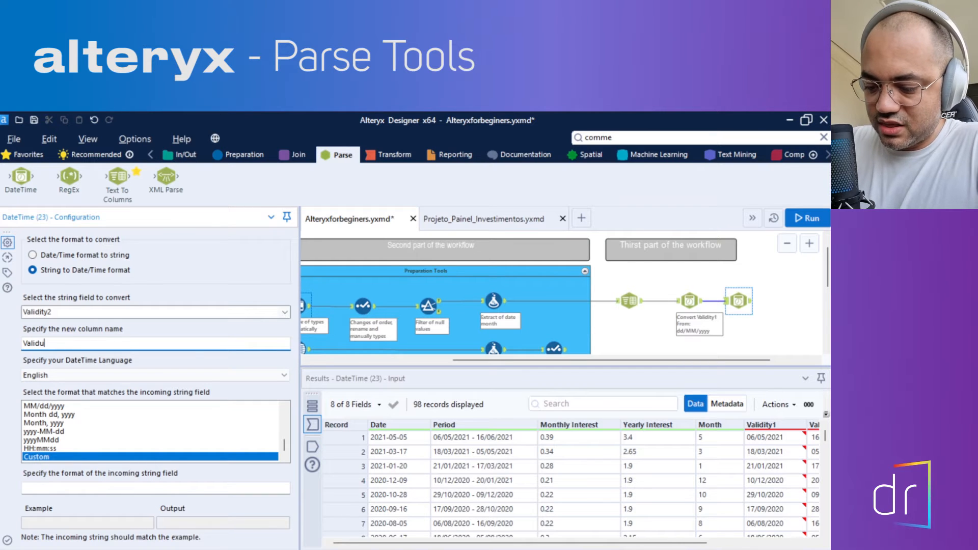
text(ty)
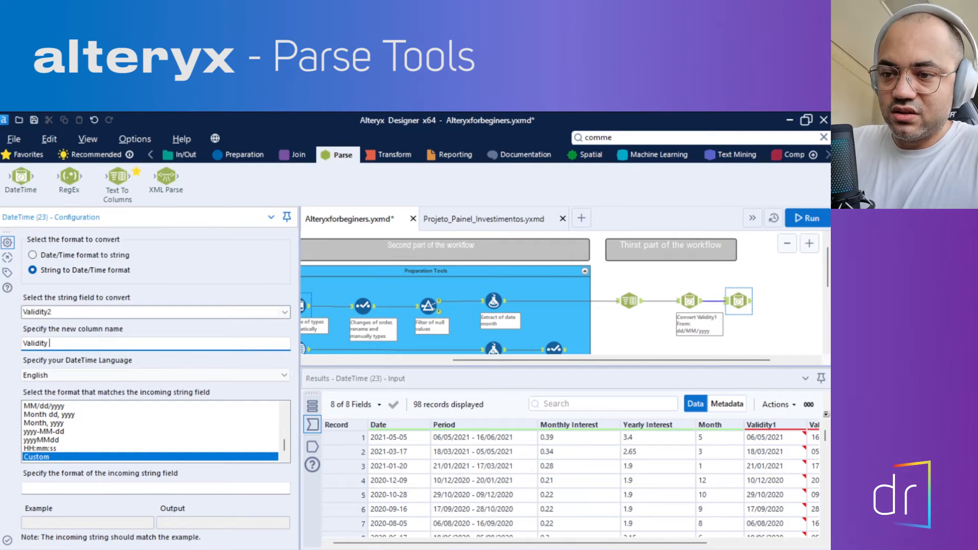
text( to)
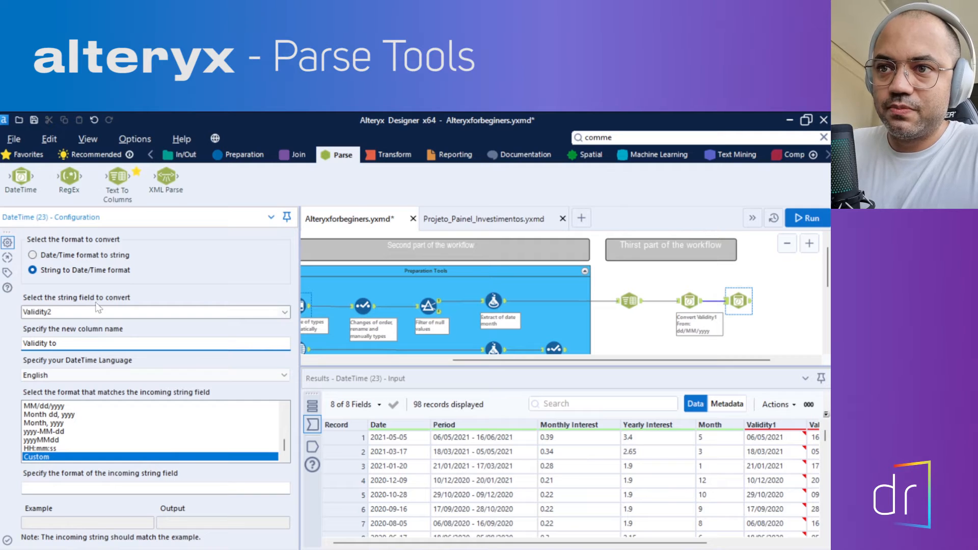
Set the second DateTime tool's language to Português and its incoming string format to dd/MM/yyyy.
click(56, 376)
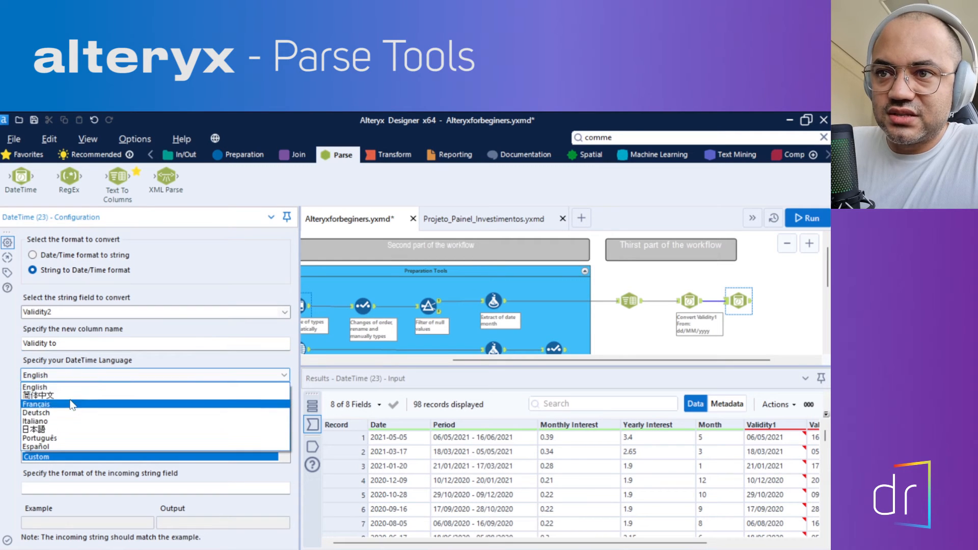
click(75, 439)
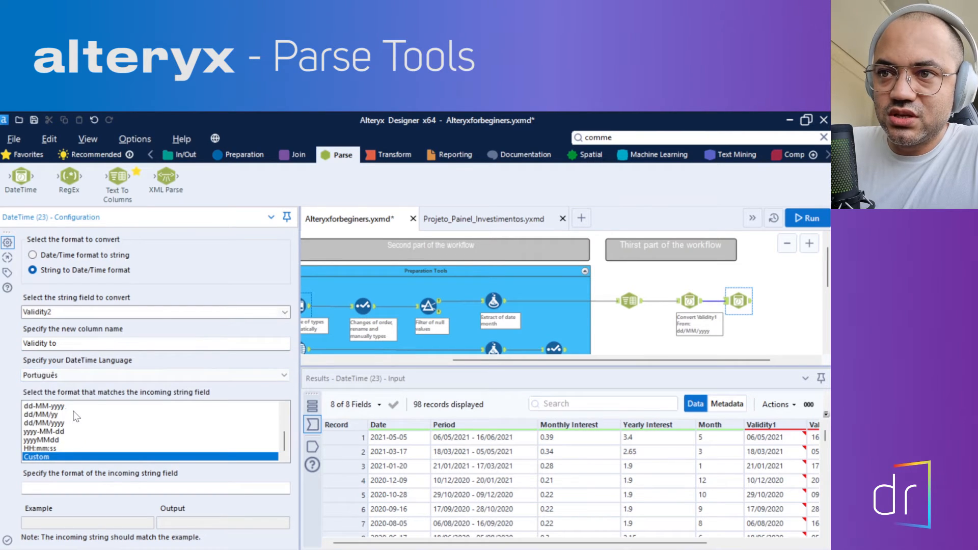
click(31, 423)
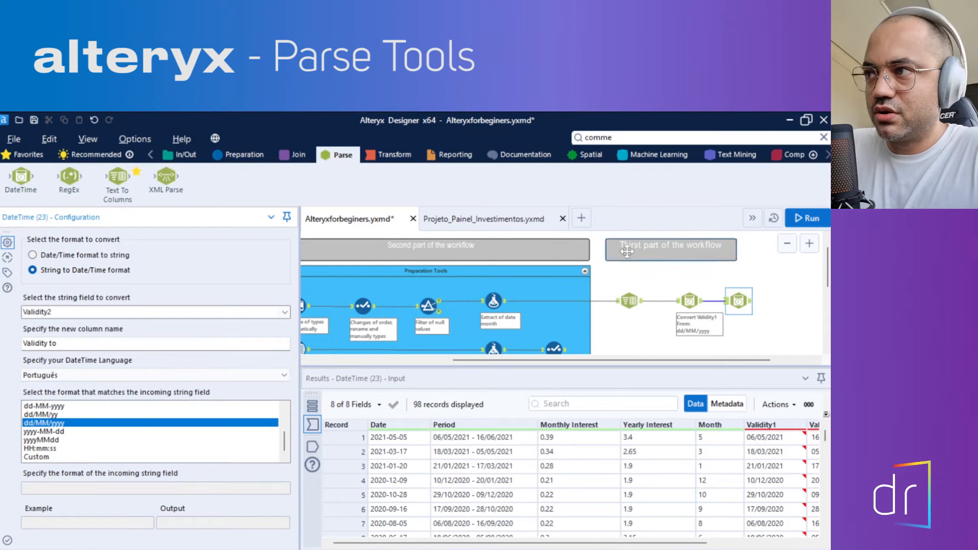
Run the workflow and examine the "Validity from" and "Validity to" columns in the second DateTime tool's output.
click(809, 222)
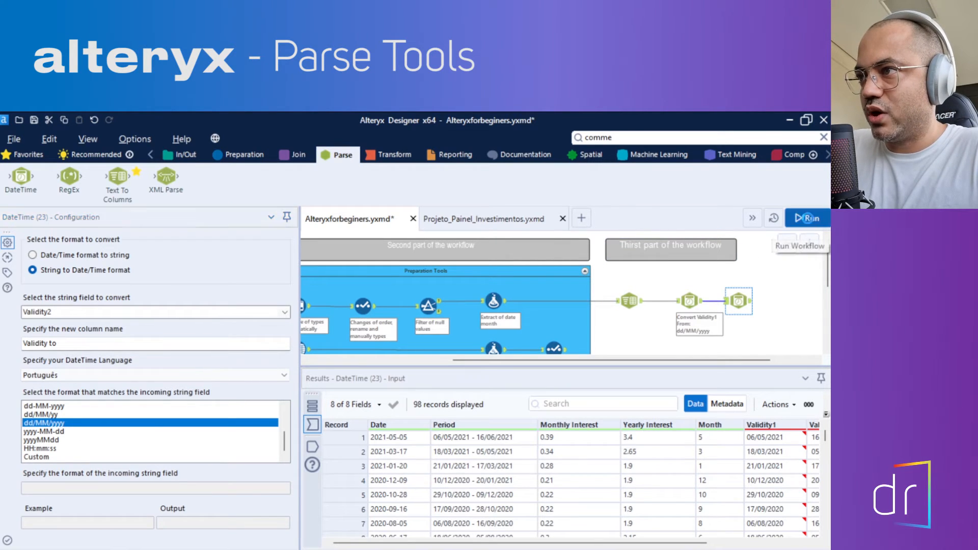
click(746, 304)
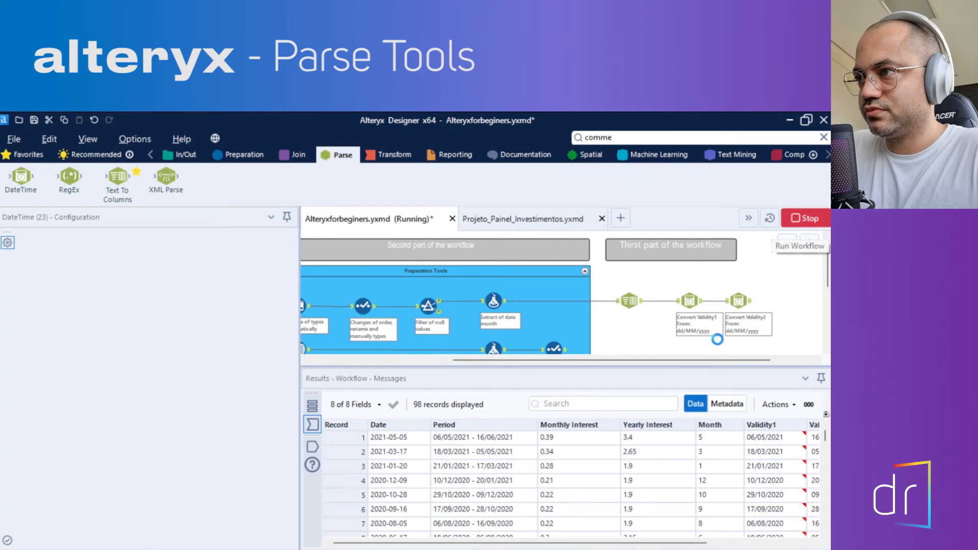
click(749, 302)
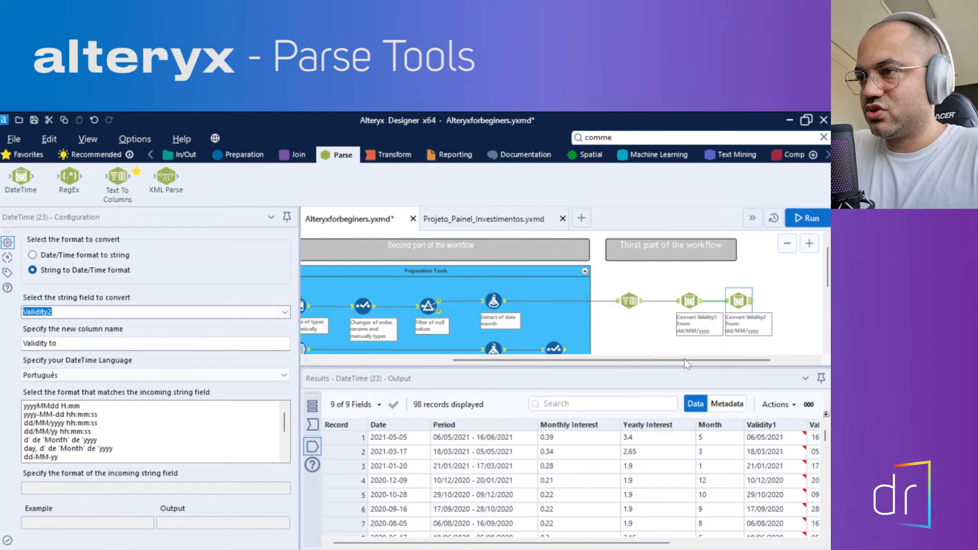
drag(652, 360, 694, 360)
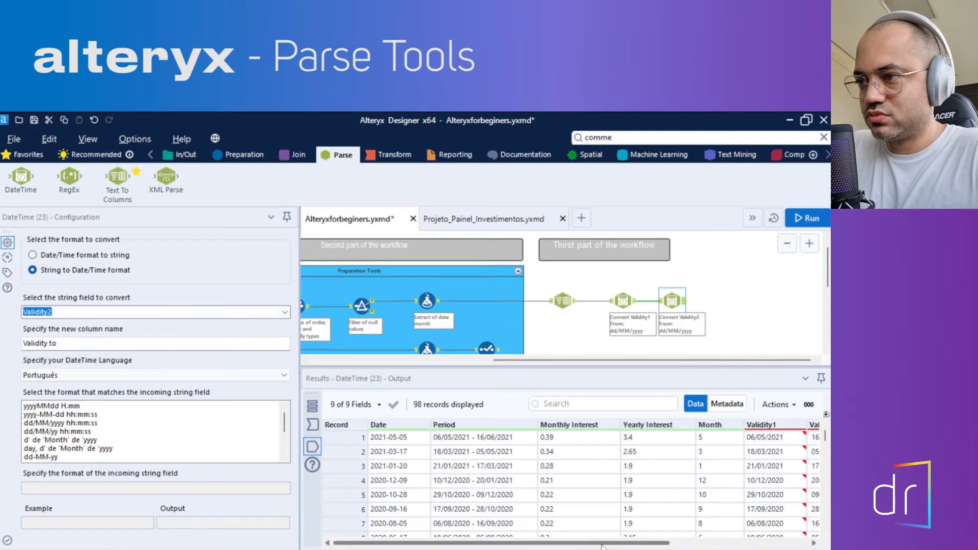
drag(603, 544, 757, 545)
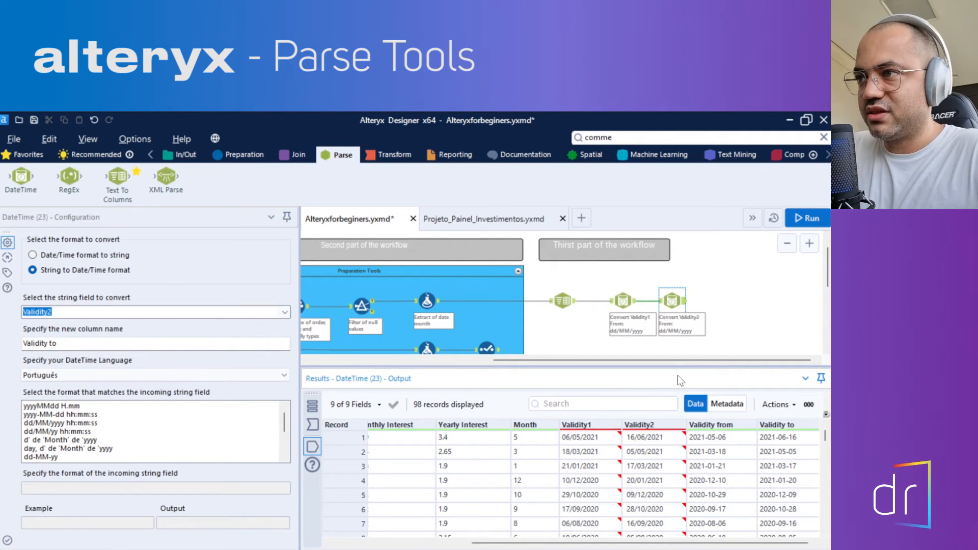
Add a Select tool after the second DateTime tool, connected to its output.
click(227, 158)
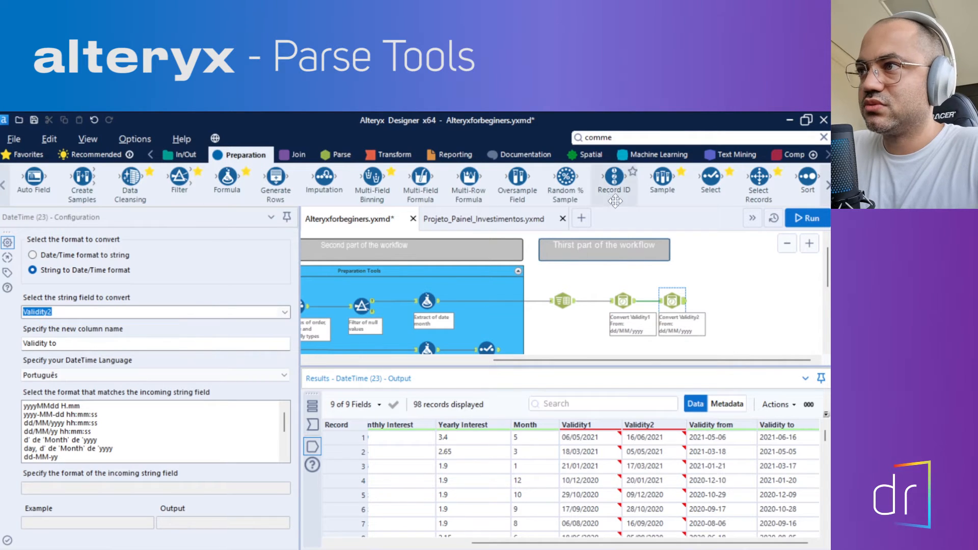
drag(712, 183, 716, 310)
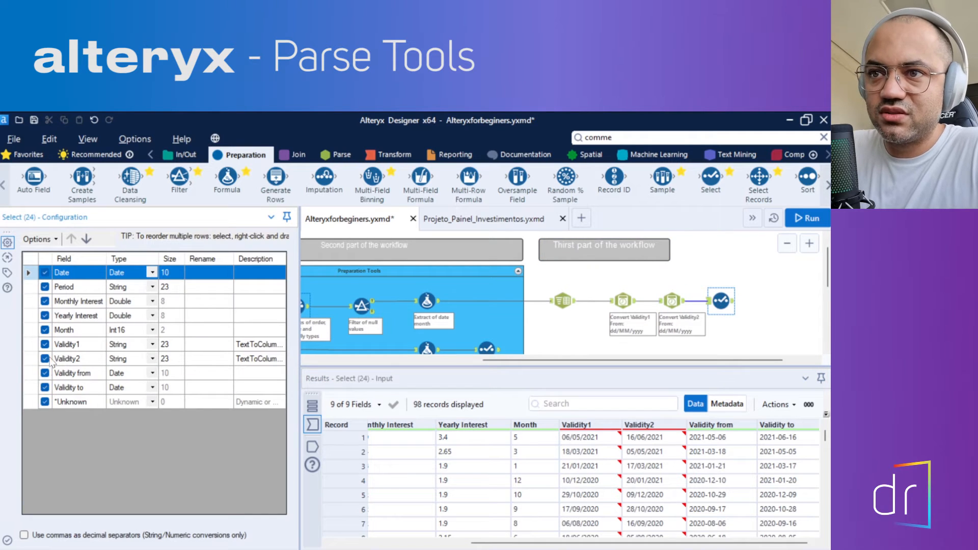
drag(742, 543, 765, 543)
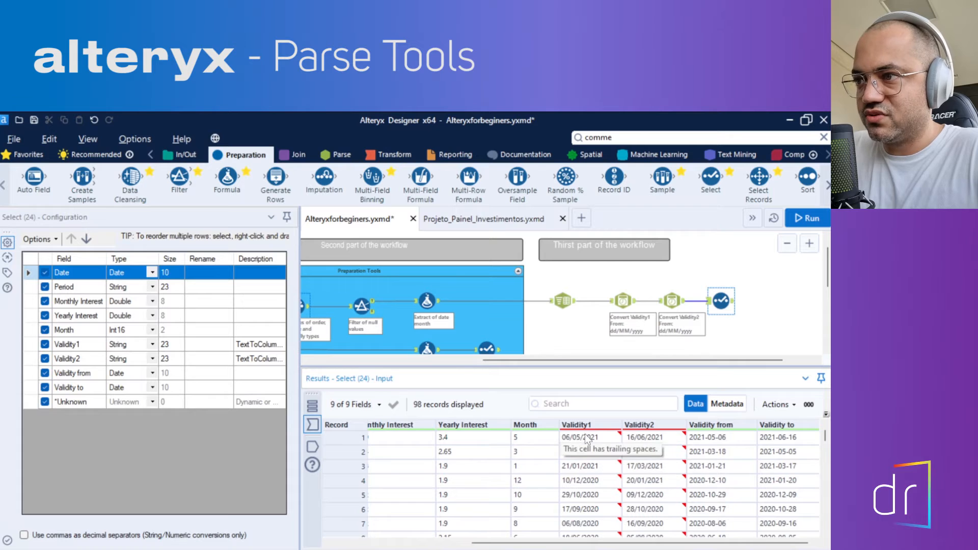
Exclude the Validity1, Validity2, Period and *Unknown fields in the Select tool, and run the workflow.
click(45, 344)
click(45, 358)
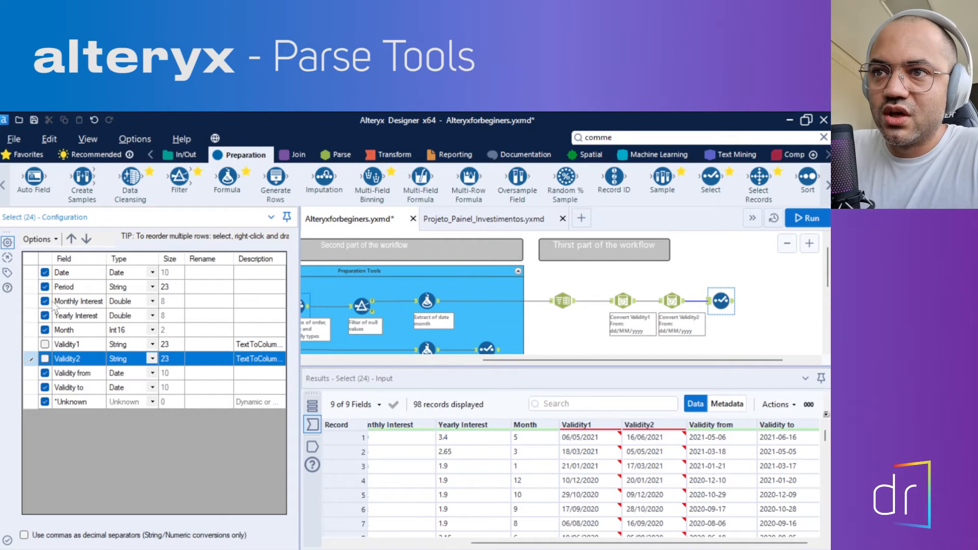
click(45, 287)
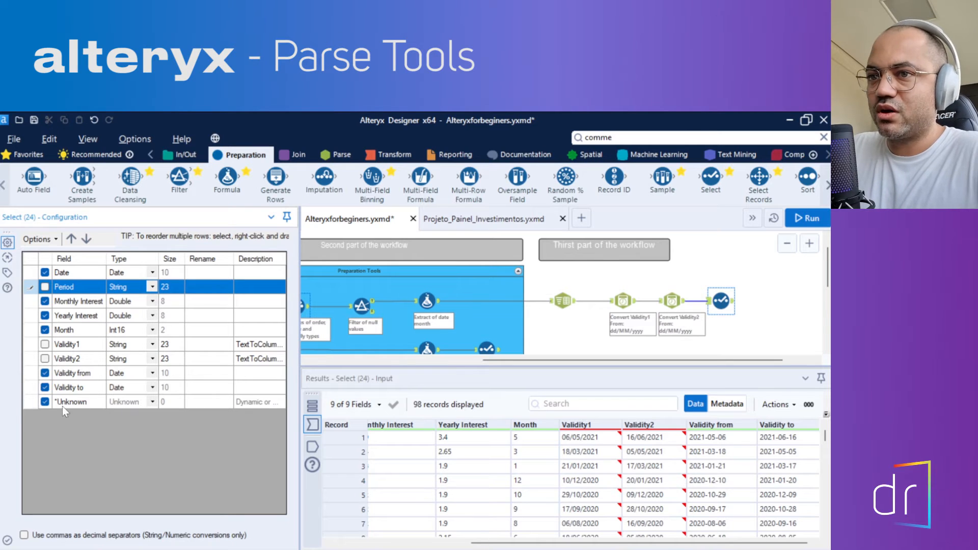
click(45, 402)
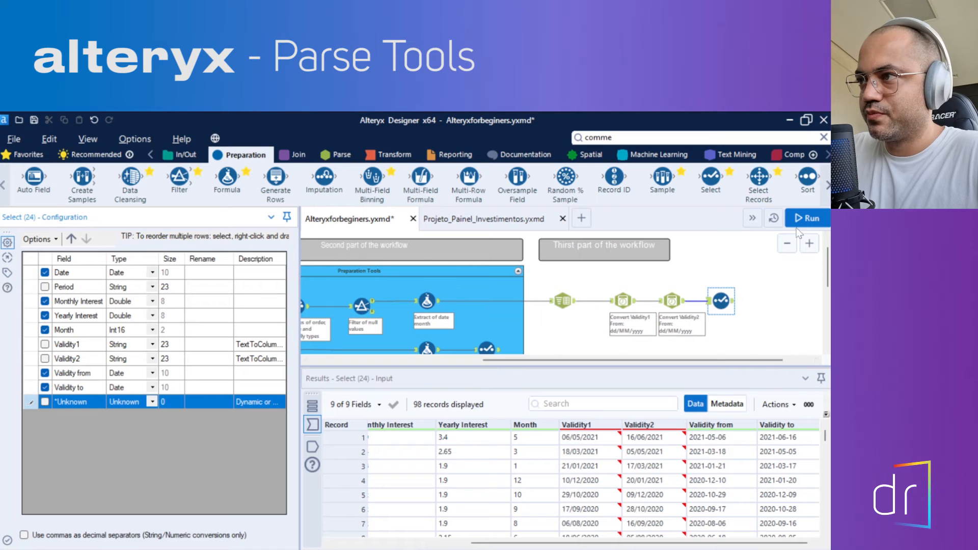
click(815, 217)
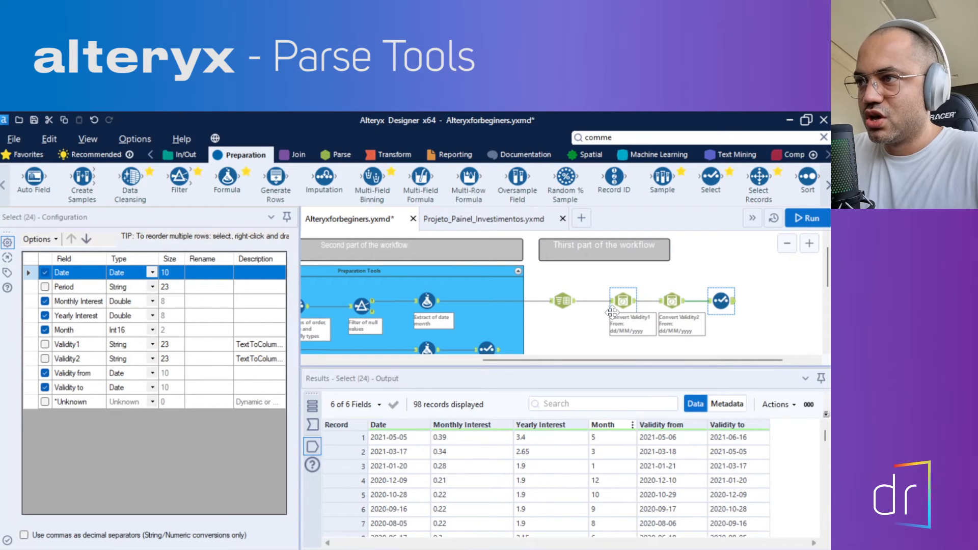
Annotate the Text To Columns tool with "Split the column period".
click(563, 301)
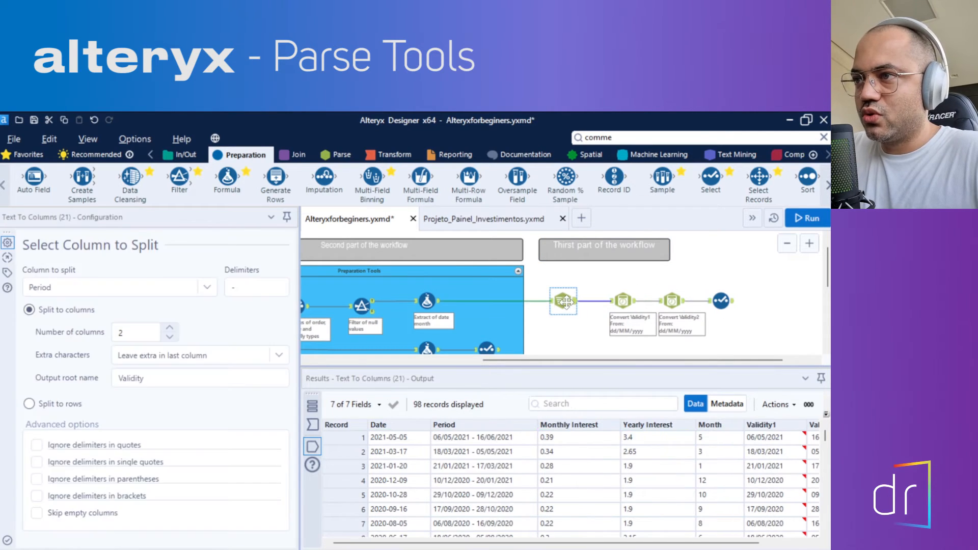
click(7, 273)
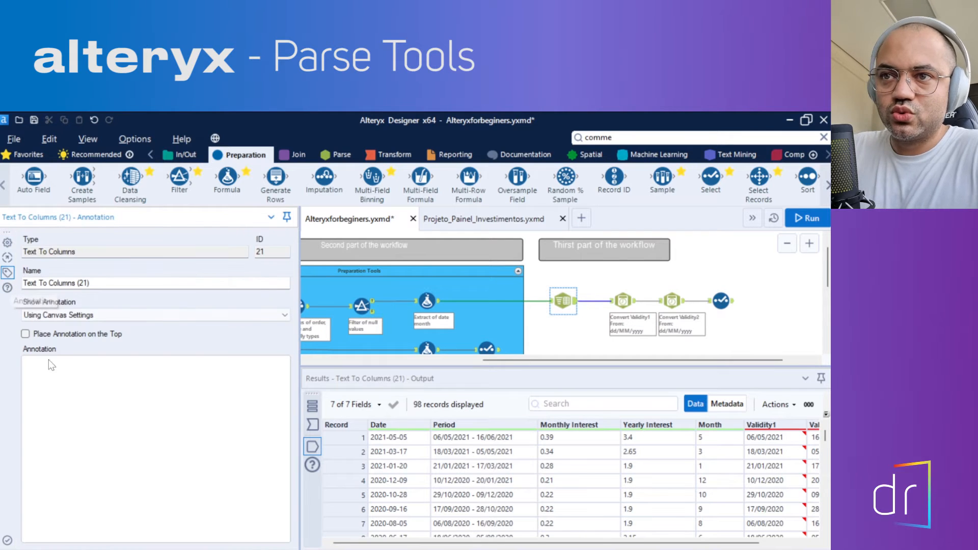
click(59, 392)
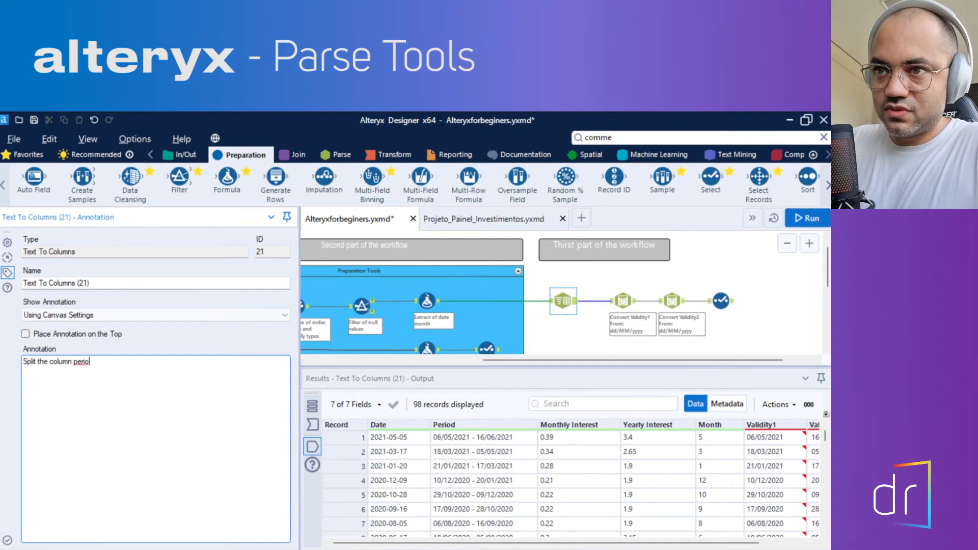
Change the first DateTime tool's annotation to "Convert Validity1 into Date Validity From".
click(622, 301)
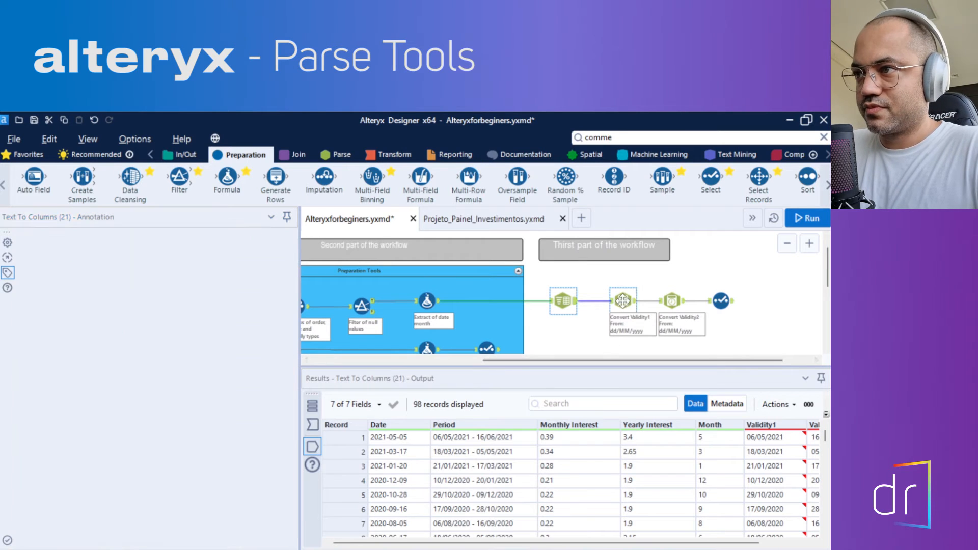
double_click(64, 364)
click(66, 365)
drag(157, 365, 74, 363)
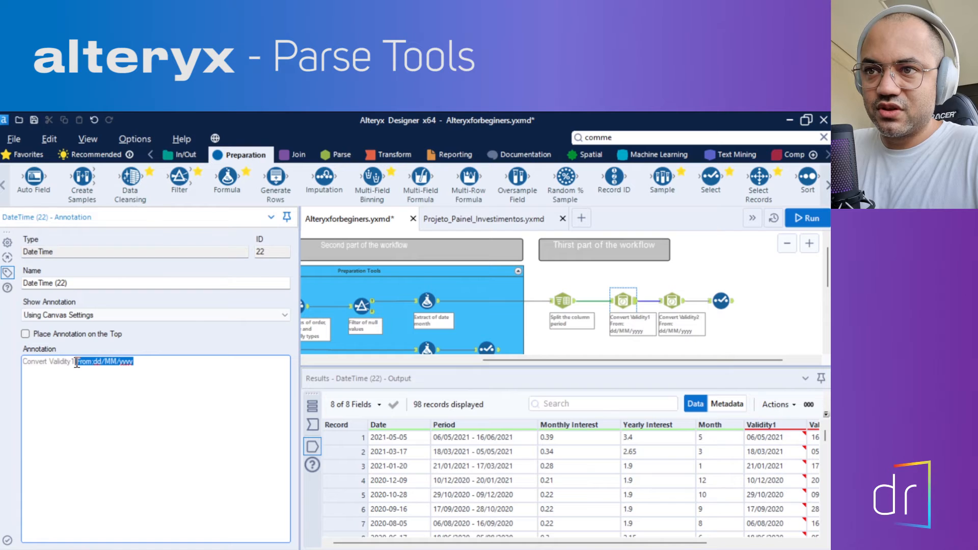
text(into Date Validity)
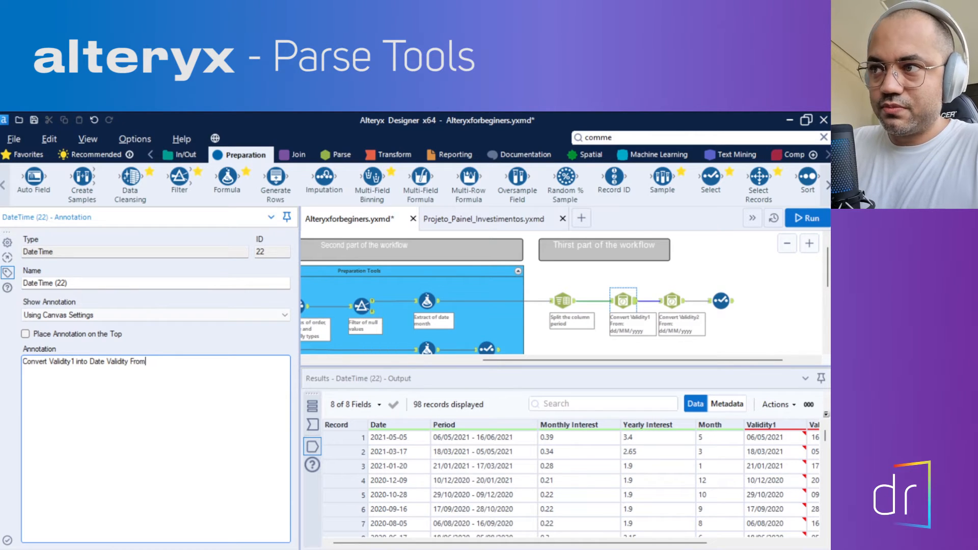
Change the second DateTime tool's annotation to "Convert Validity2 into date Validity To".
click(672, 300)
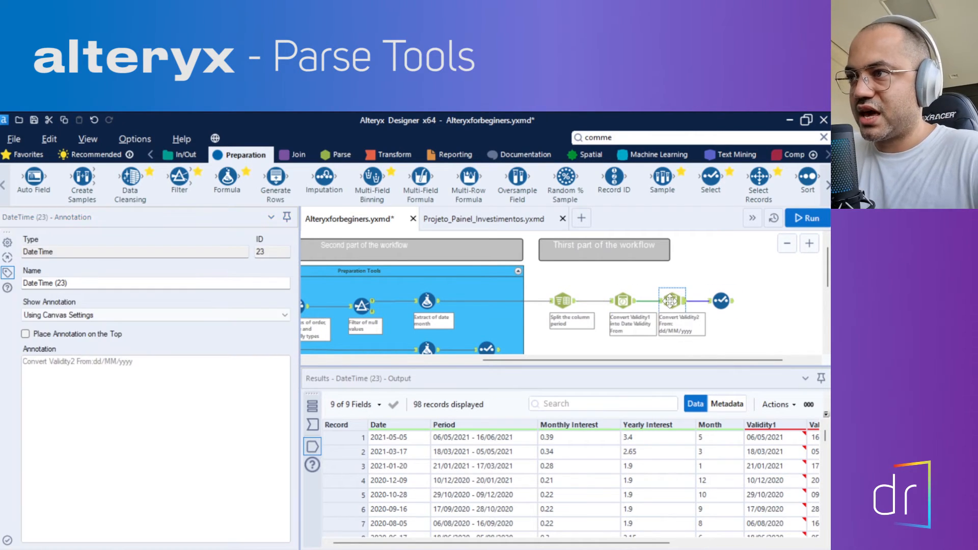
mouse_move(144, 361)
mouse_down()
mouse_move(66, 362)
mouse_move(78, 362)
mouse_up()
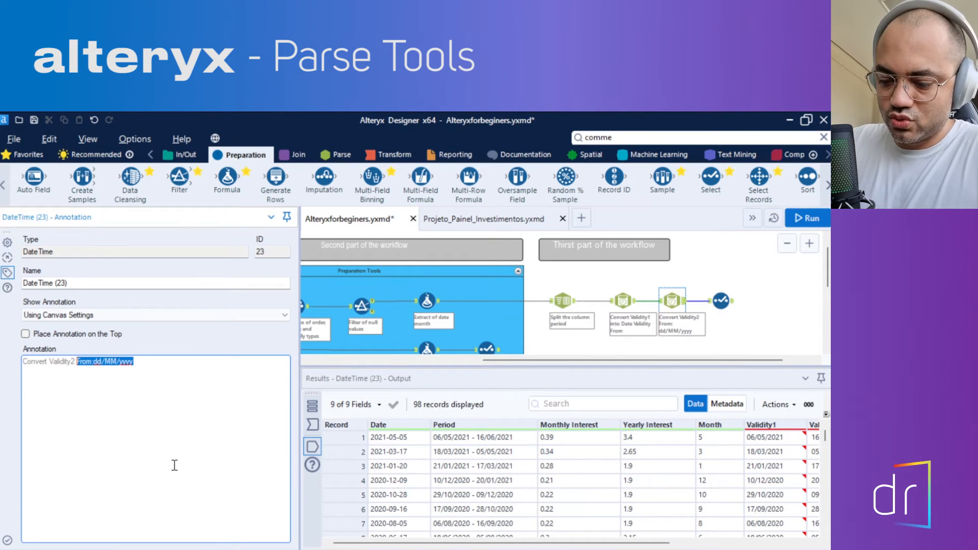
text(into date Validity To)
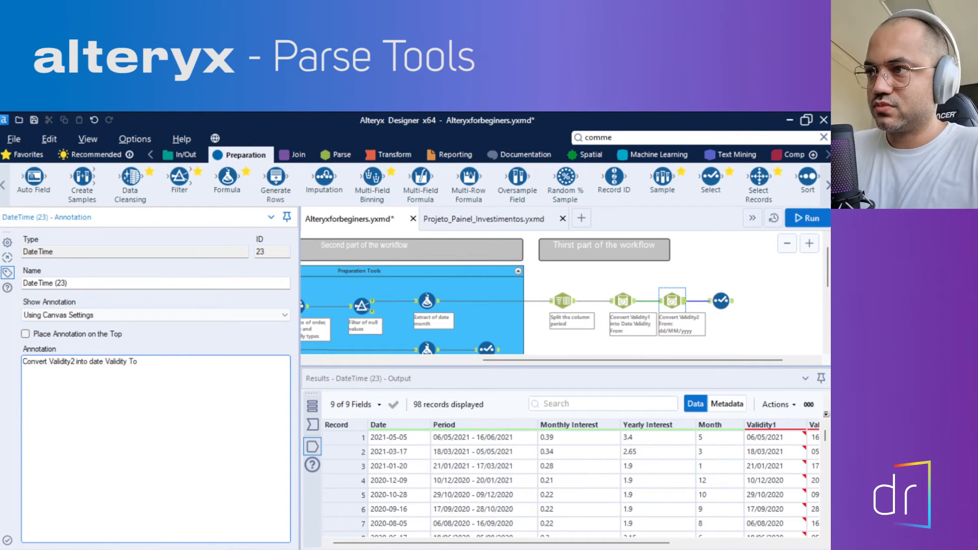
click(735, 332)
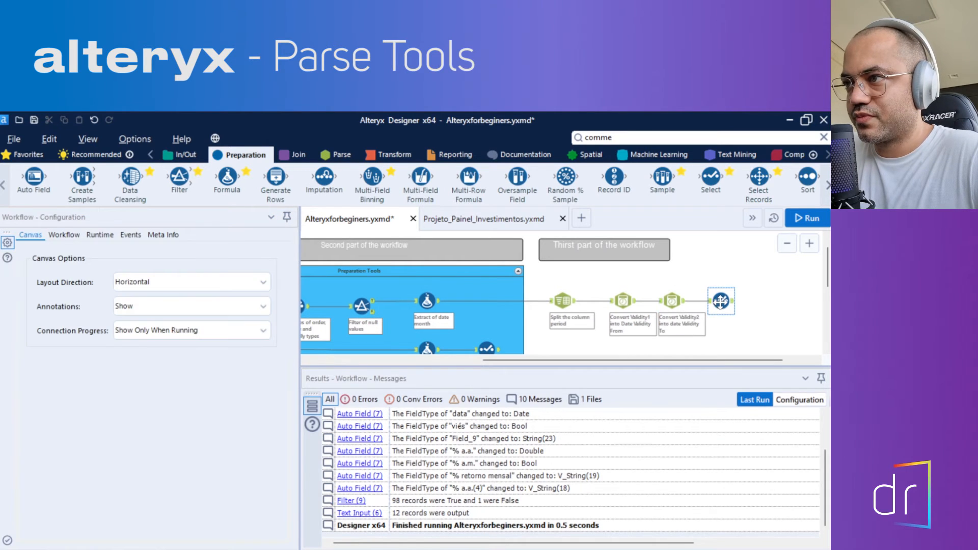
Annotate the Select tool at the end of the upper branch with "Filter fields in the dataset".
click(720, 301)
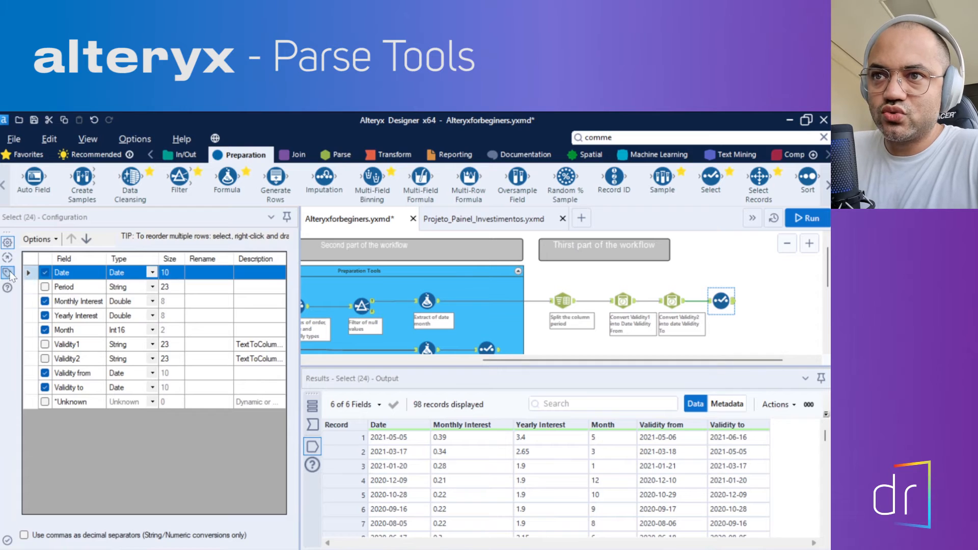
click(9, 273)
click(81, 382)
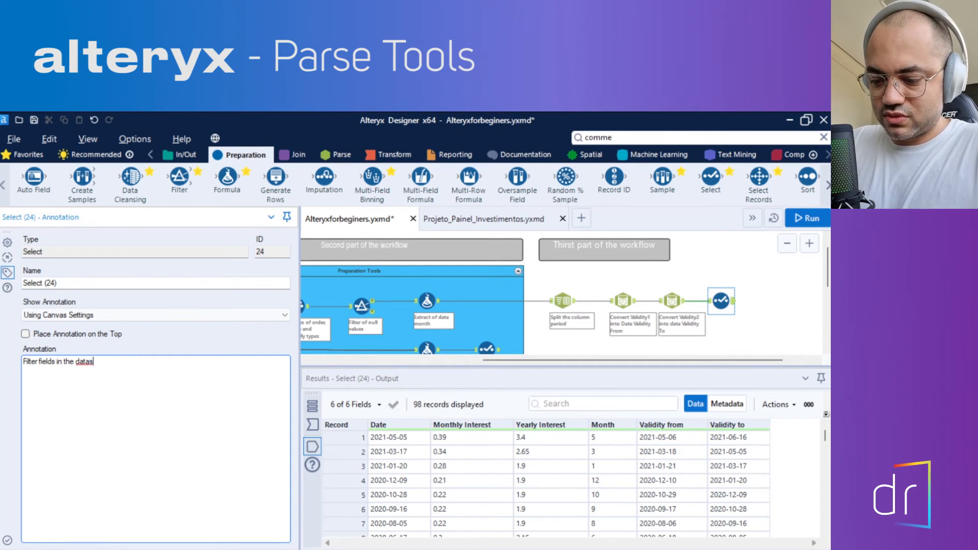
click(757, 312)
scroll(754, 301, down, 2)
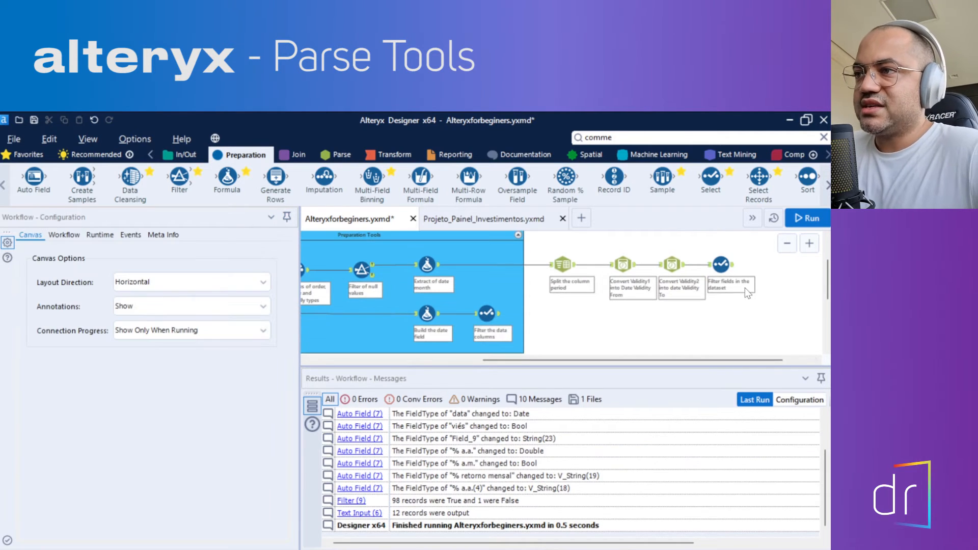
Check the lower branch's Select output and its metadata, and connect a new DateTime tool to that output.
click(487, 316)
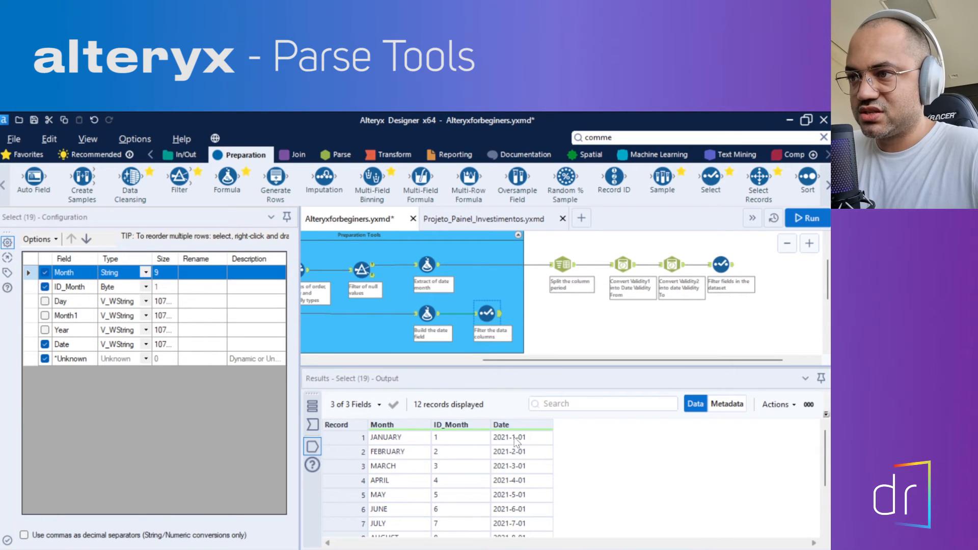
click(727, 403)
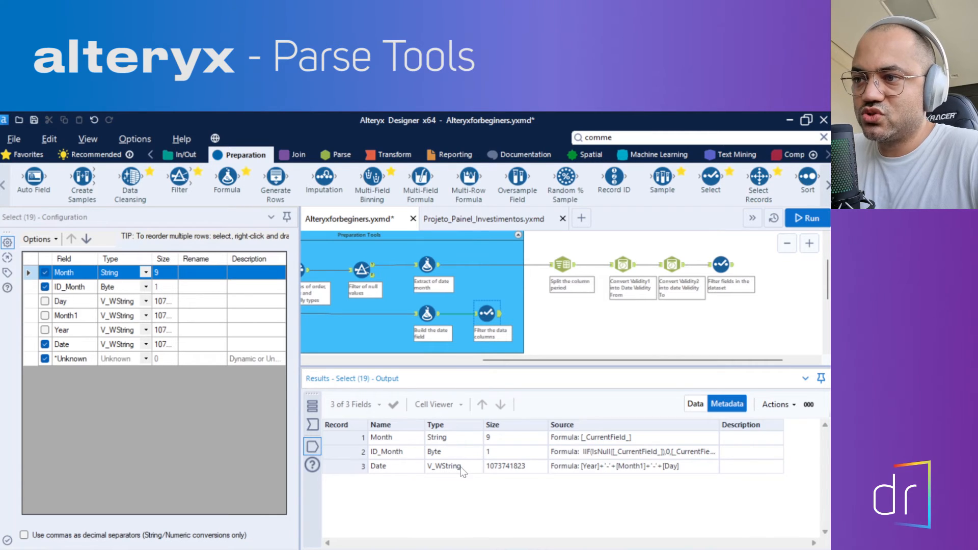
click(695, 403)
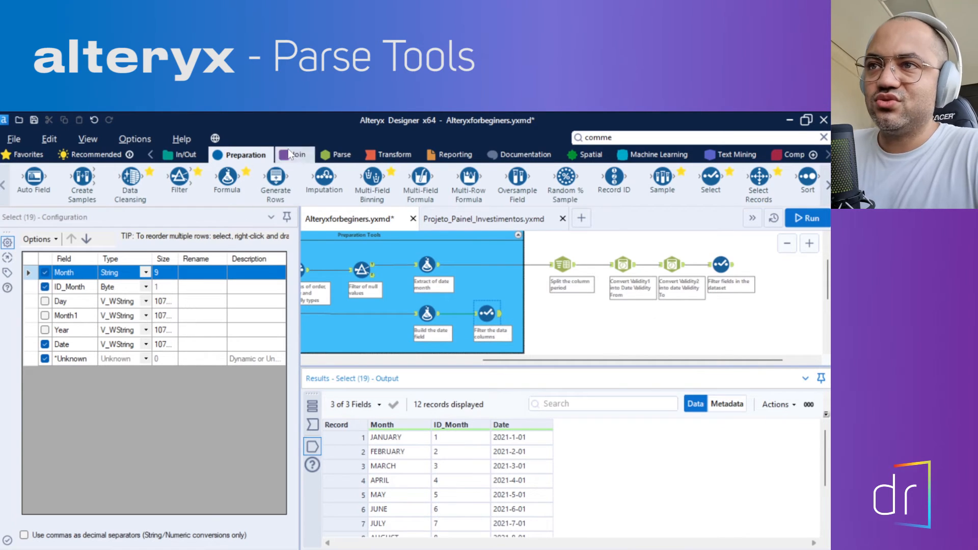
click(330, 158)
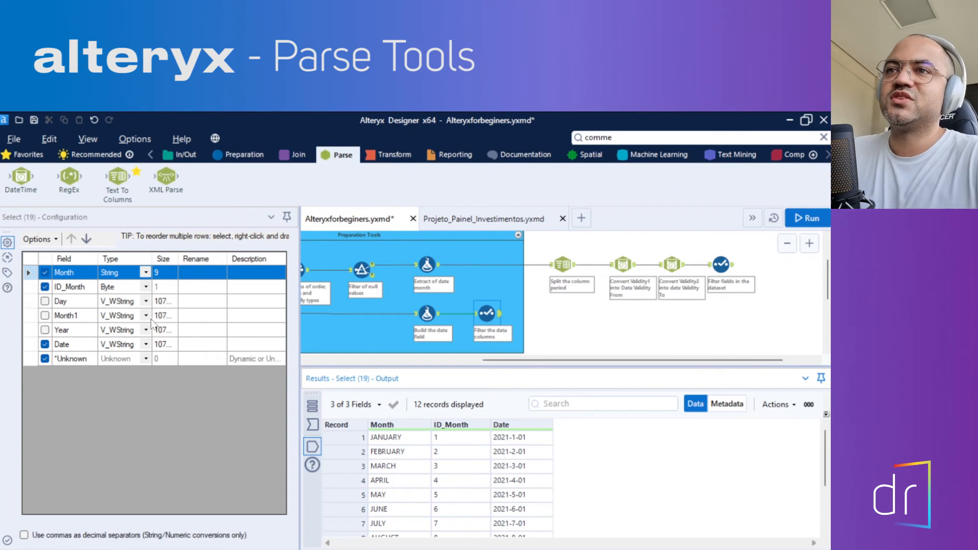
drag(20, 178, 568, 315)
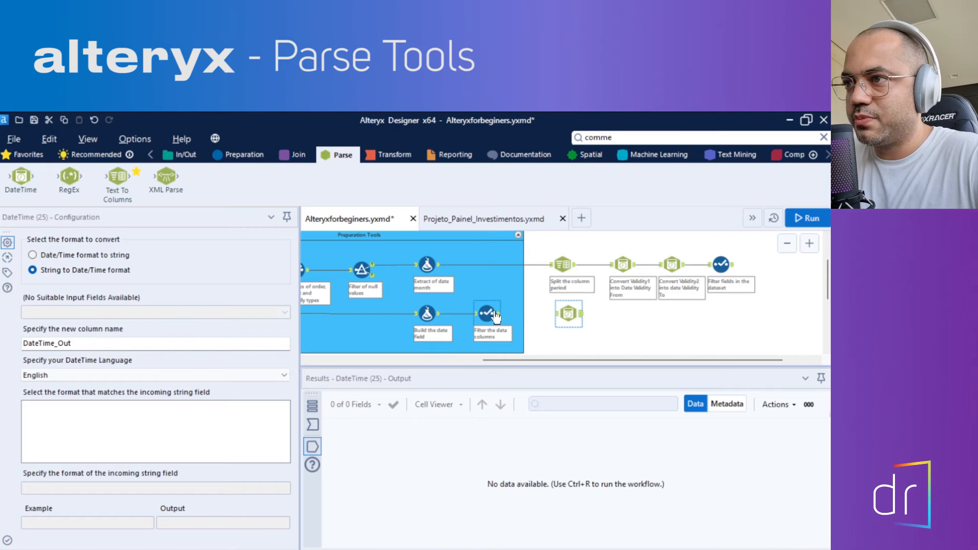
drag(500, 316, 557, 324)
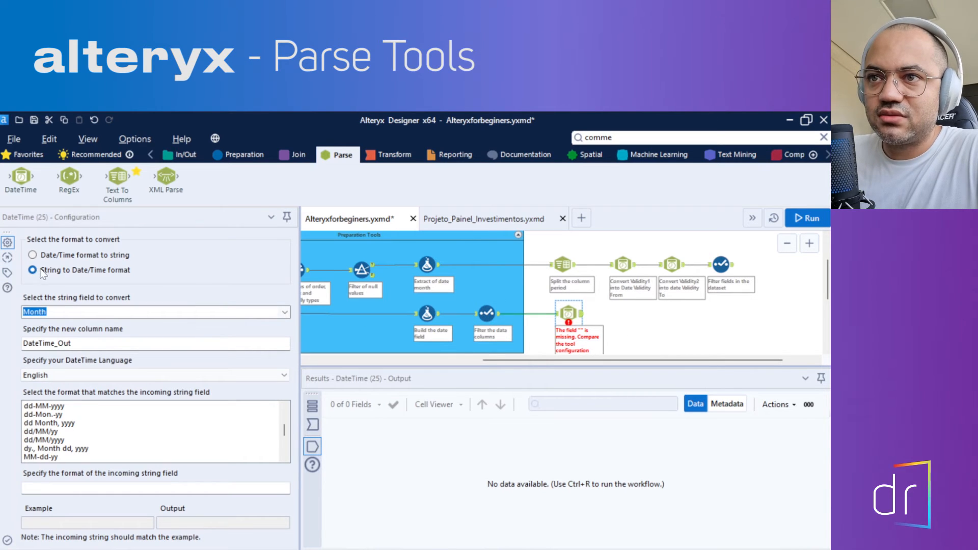
Set the new DateTime tool to convert the string field Date into a new column named "Date".
click(250, 312)
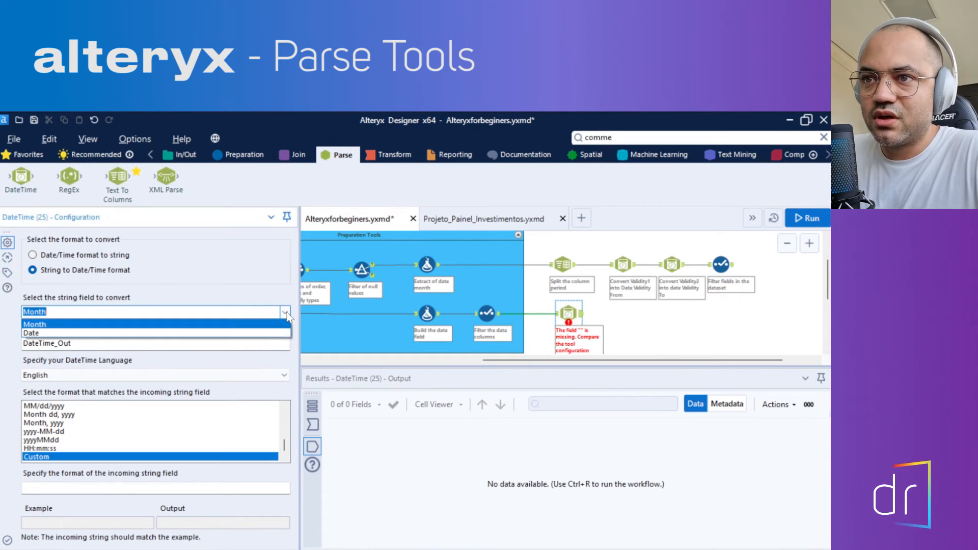
click(166, 333)
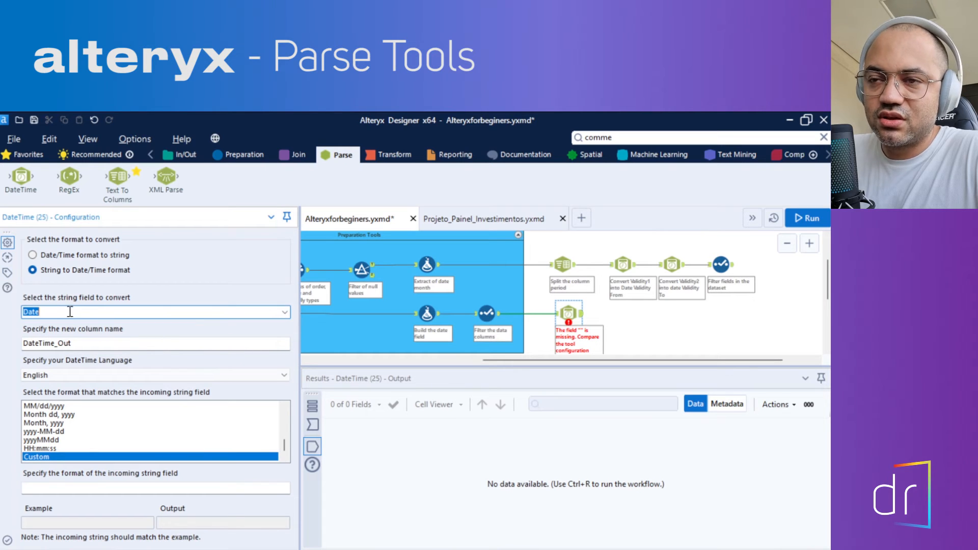
double_click(79, 342)
click(81, 342)
key(ctrl+a)
text(Date)
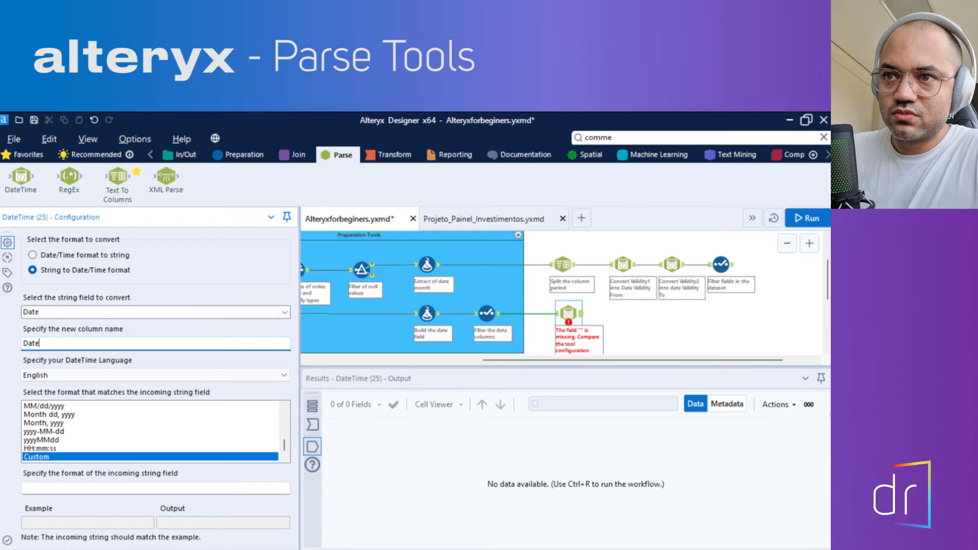
Set the incoming string format of the lower branch's DateTime tool to yyyy-MM-dd and run the workflow.
click(559, 317)
click(560, 318)
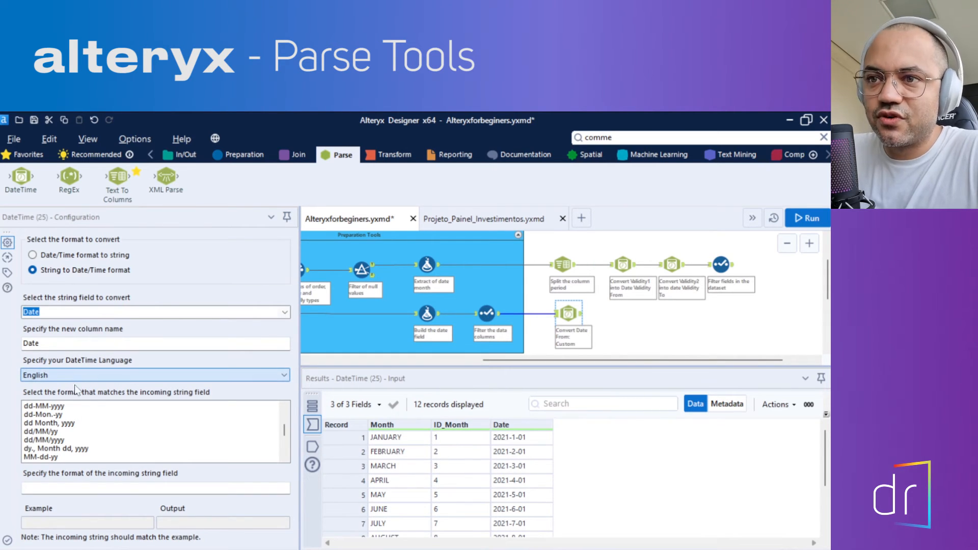
scroll(50, 418, down, 1)
scroll(49, 419, down, 2)
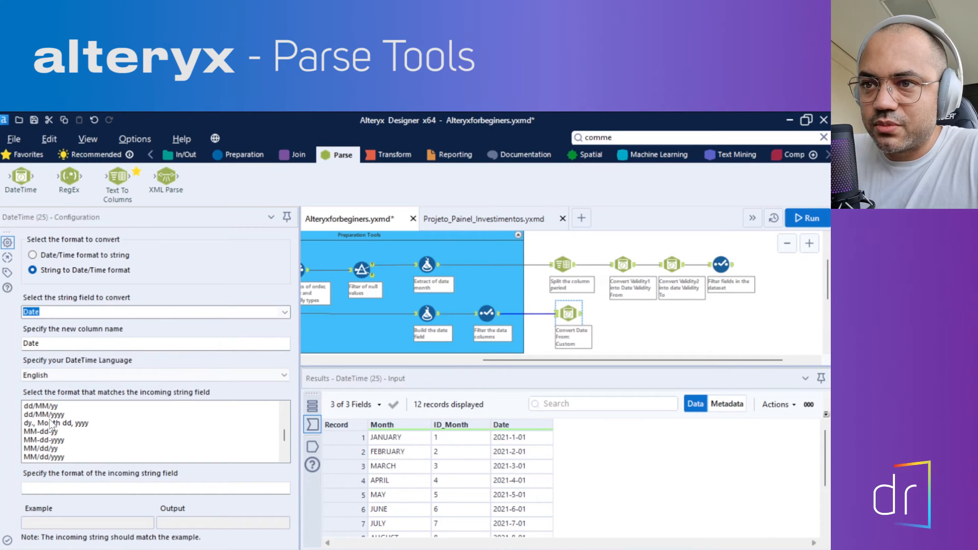
scroll(50, 428, down, 6)
click(49, 432)
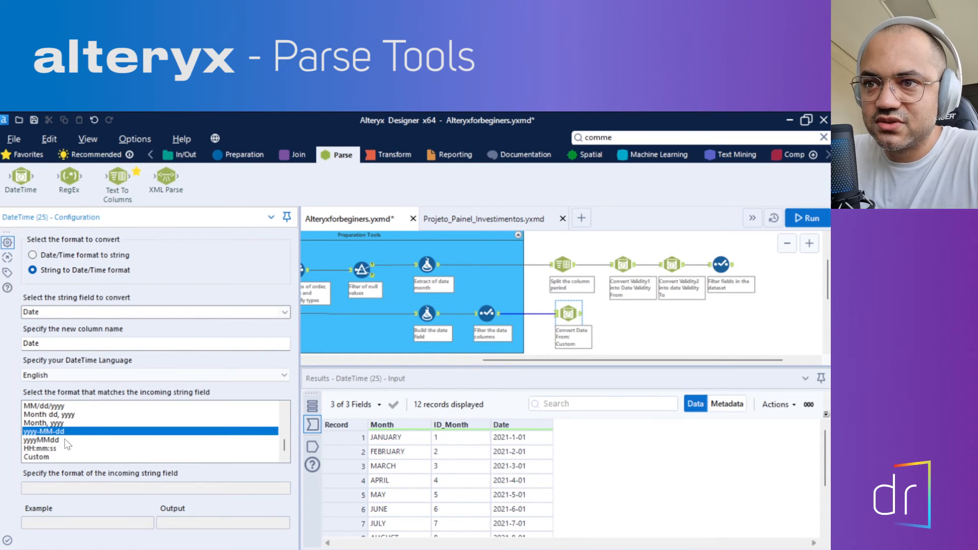
click(815, 219)
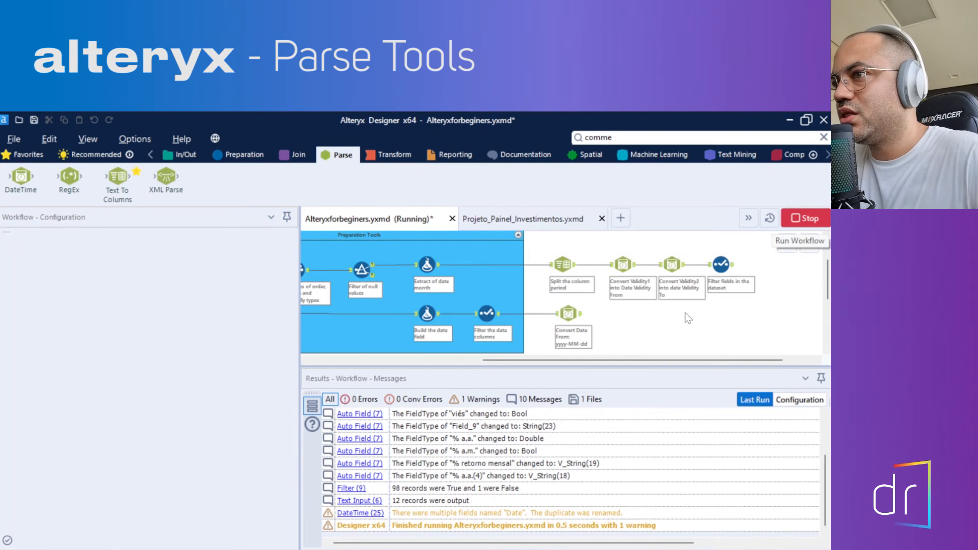
Examine the lower DateTime tool's output data and metadata, comparing the types of Date and Date2 with its input.
click(577, 313)
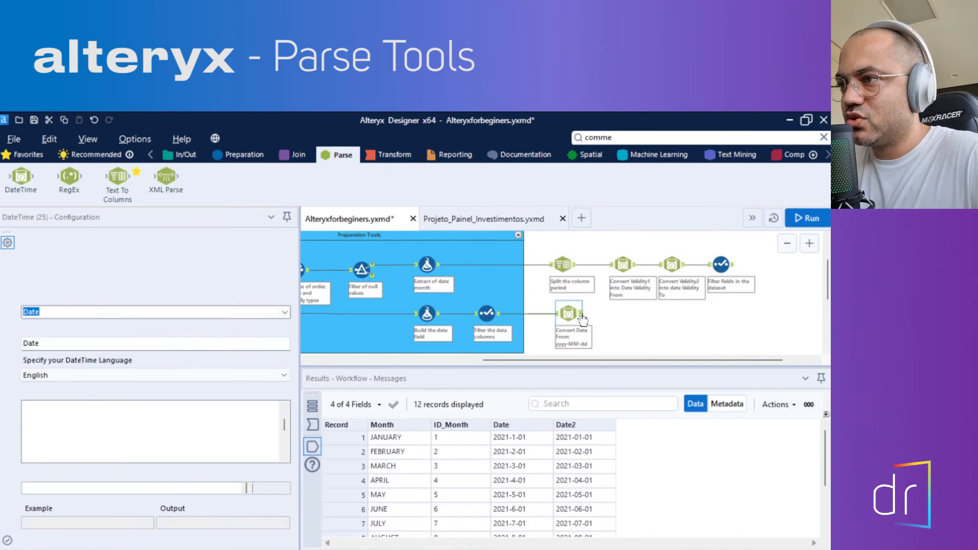
click(727, 405)
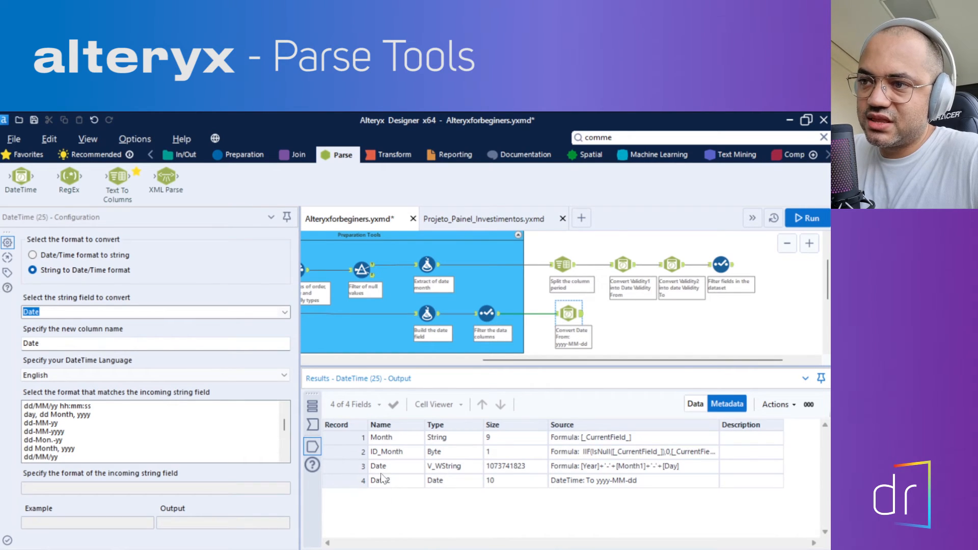
click(346, 468)
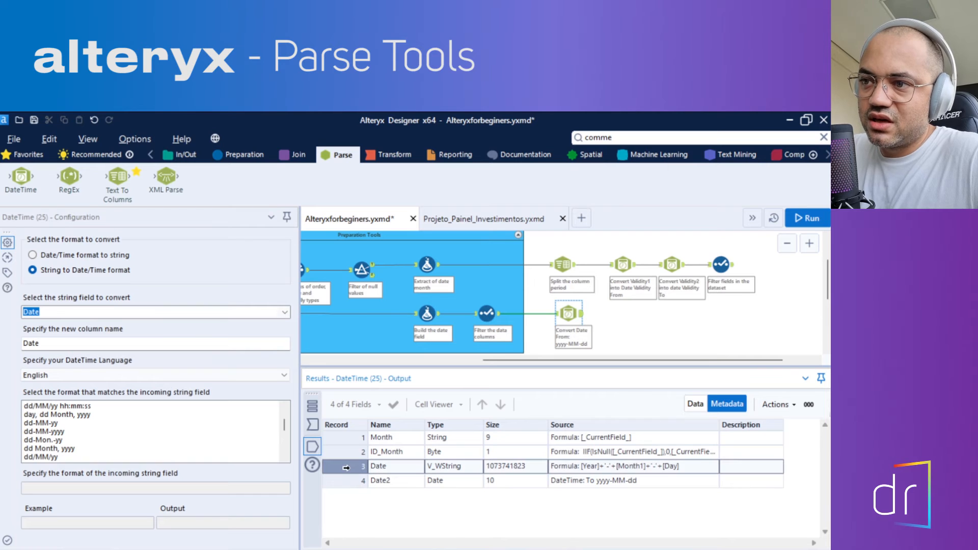
click(374, 482)
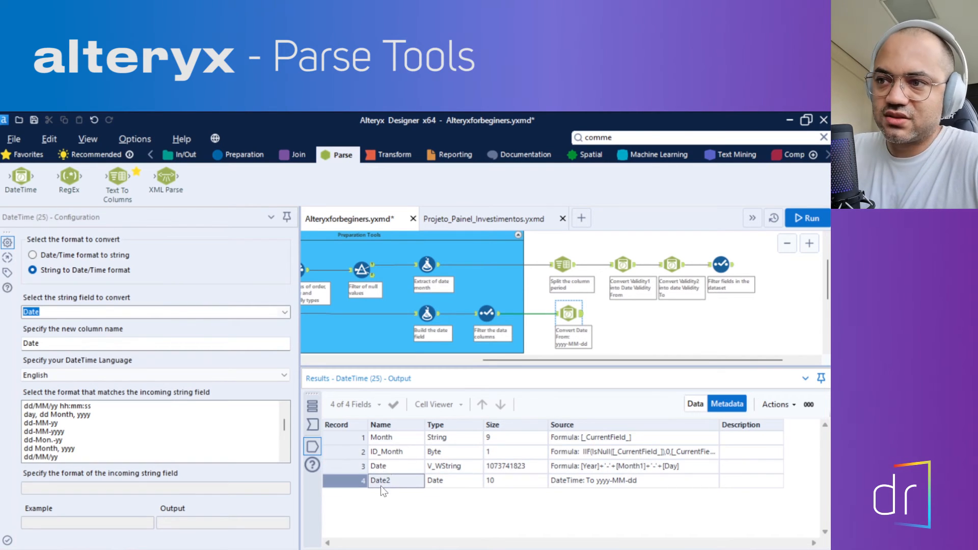
click(386, 465)
click(392, 479)
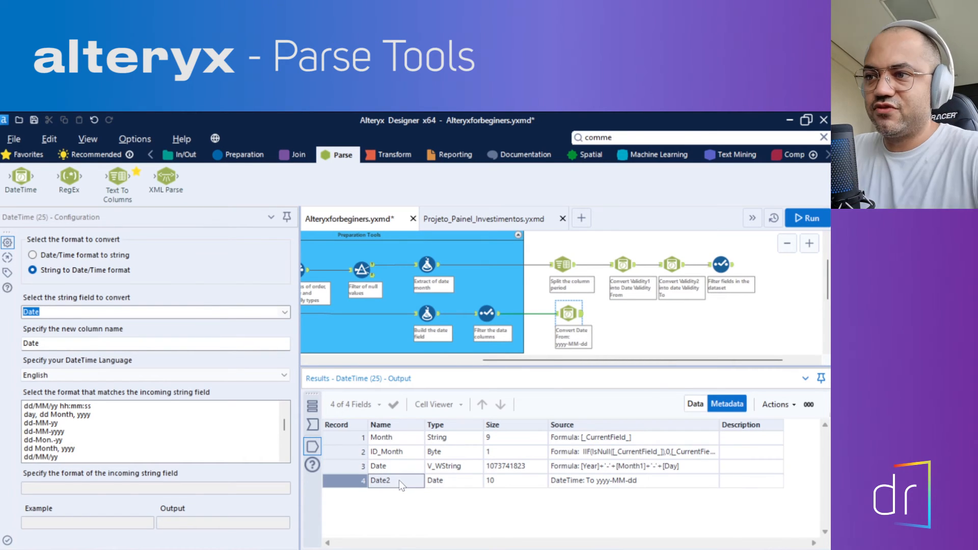
click(359, 482)
click(438, 484)
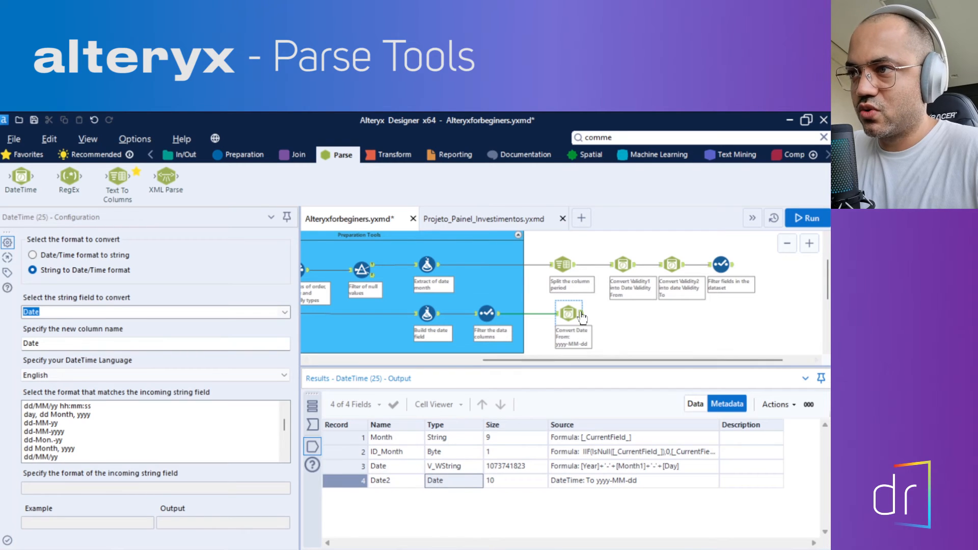
click(310, 424)
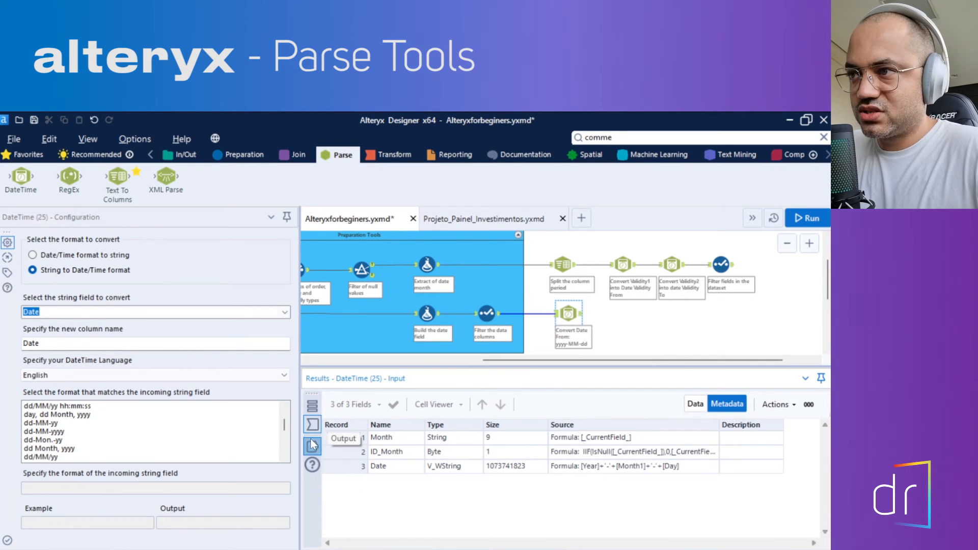
click(311, 442)
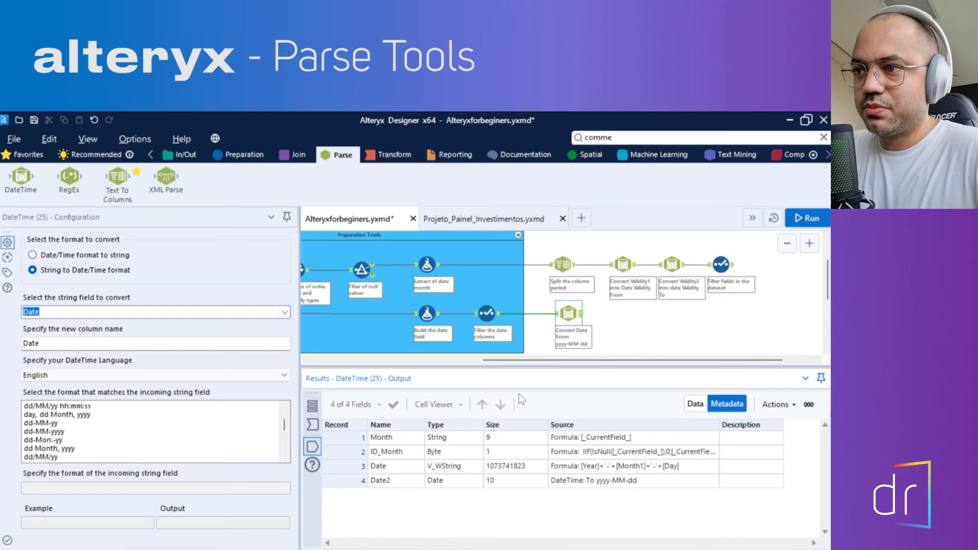
Add a Select tool after the lower DateTime tool, excluding the Date and *Unknown fields and renaming Date2 to Date.
click(255, 156)
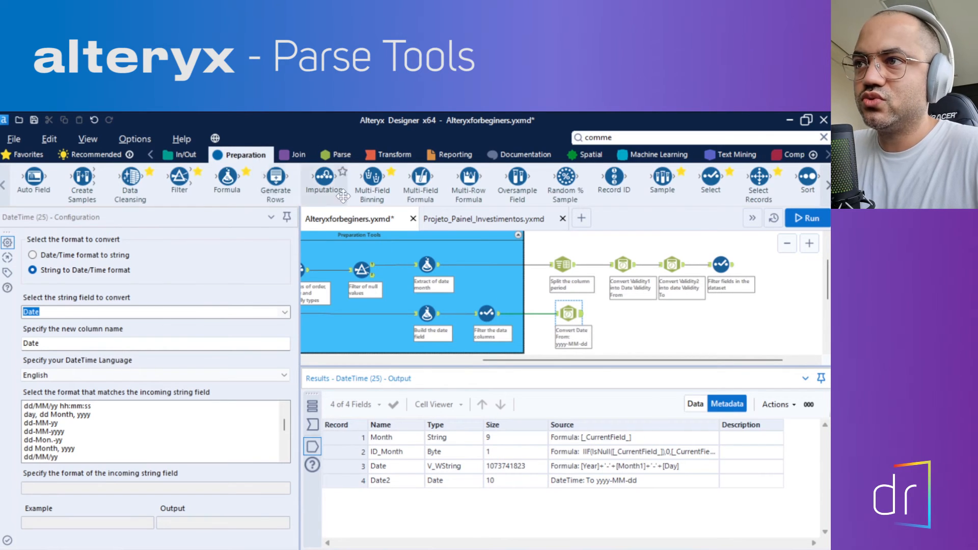
drag(711, 178, 628, 314)
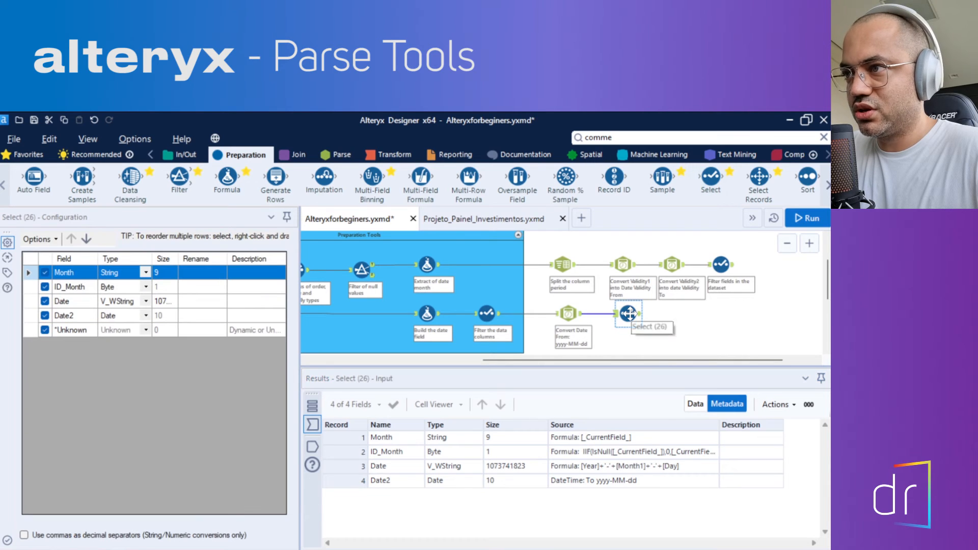
click(45, 301)
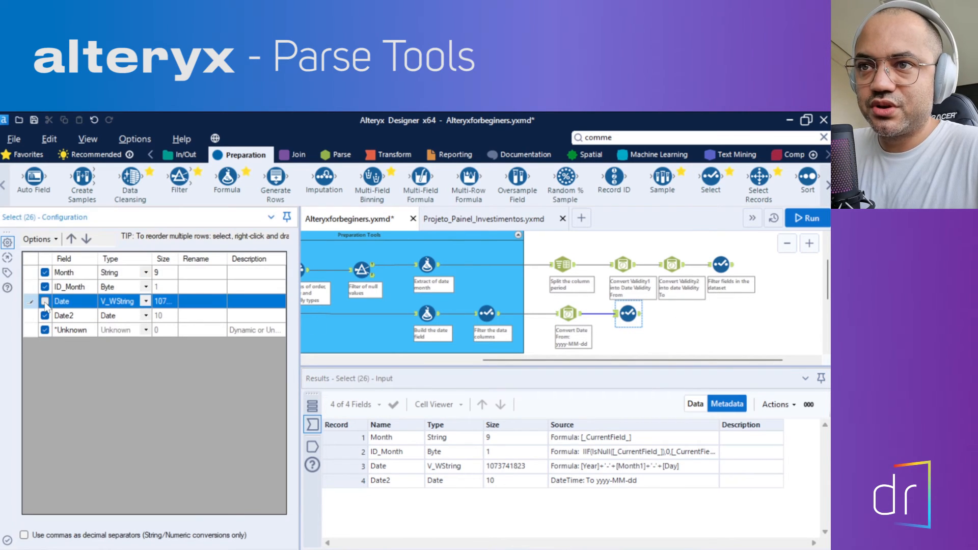
click(46, 331)
click(201, 315)
text(Date)
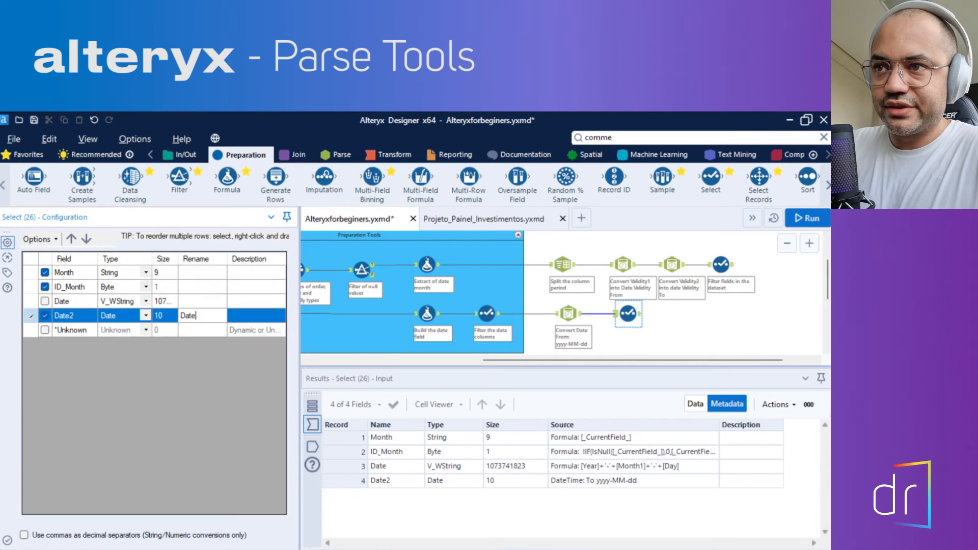
click(709, 326)
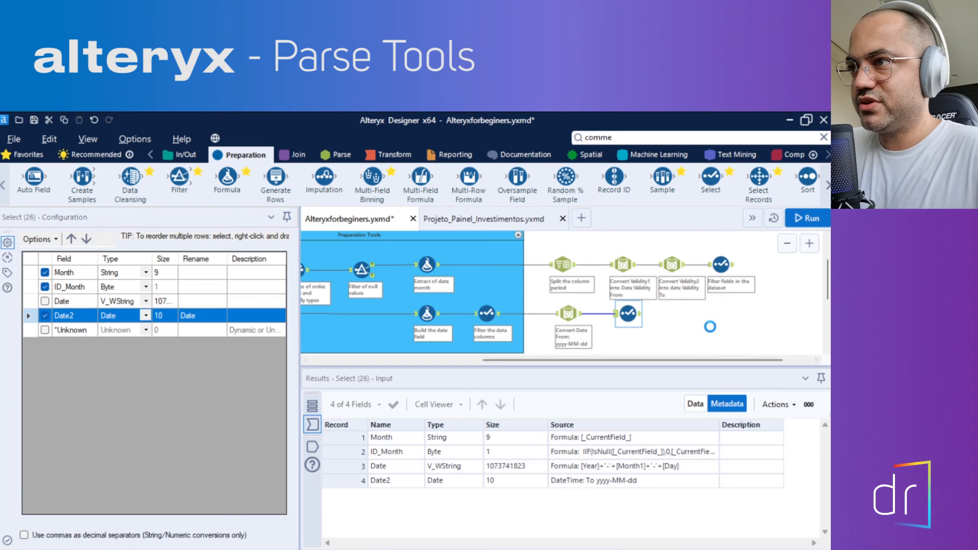
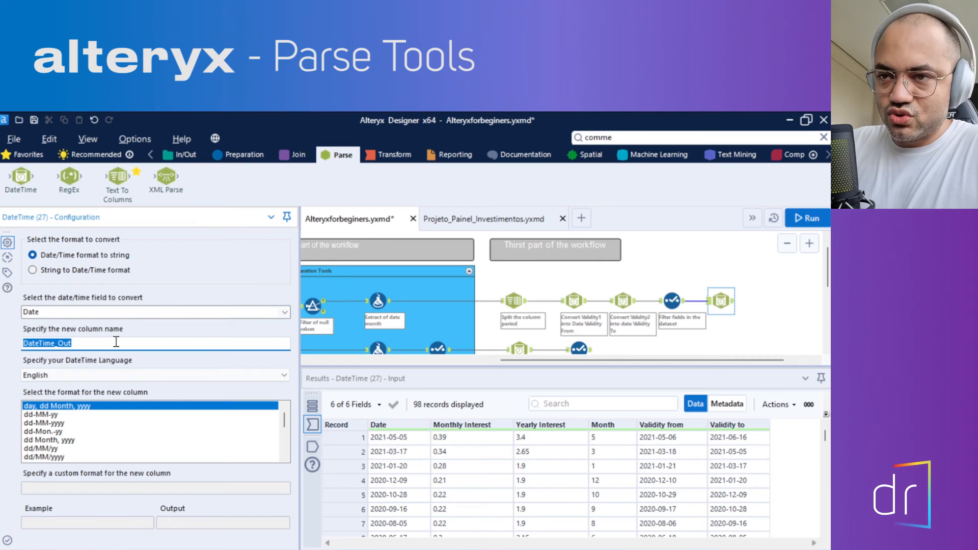
Name the new column of the upper branch's last DateTime tool "Name of Month".
text(Nome)
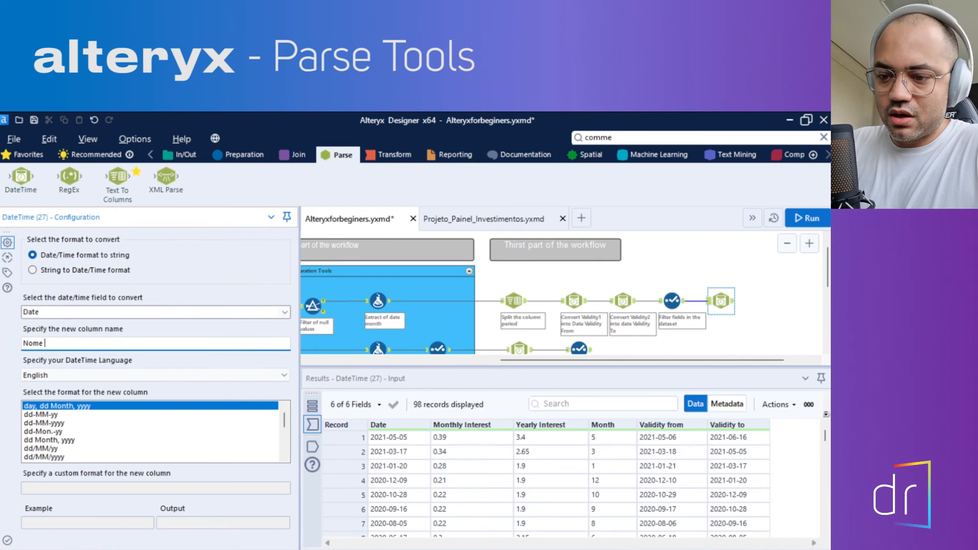
key(BackSpace)
key(BackSpace)
key(BackSpace)
key(BackSpace)
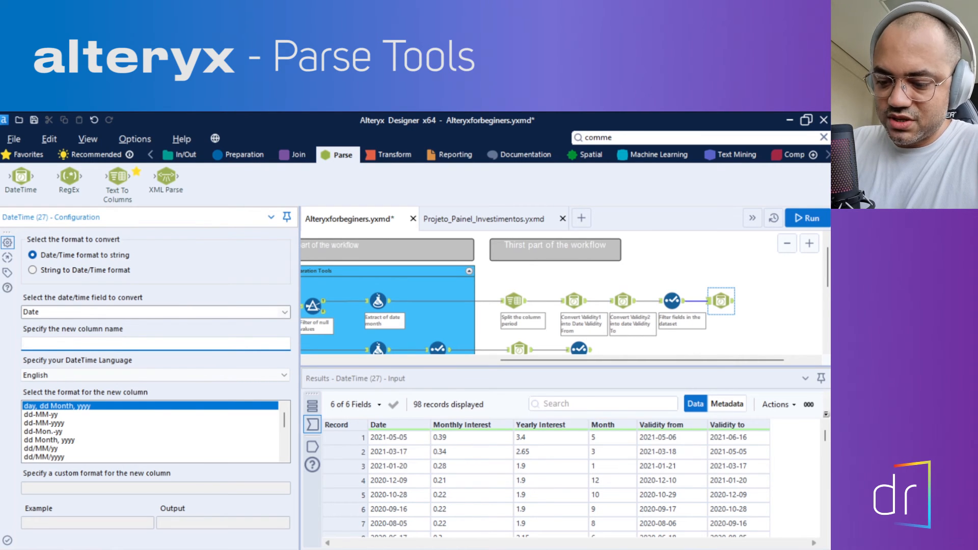
text(Name )
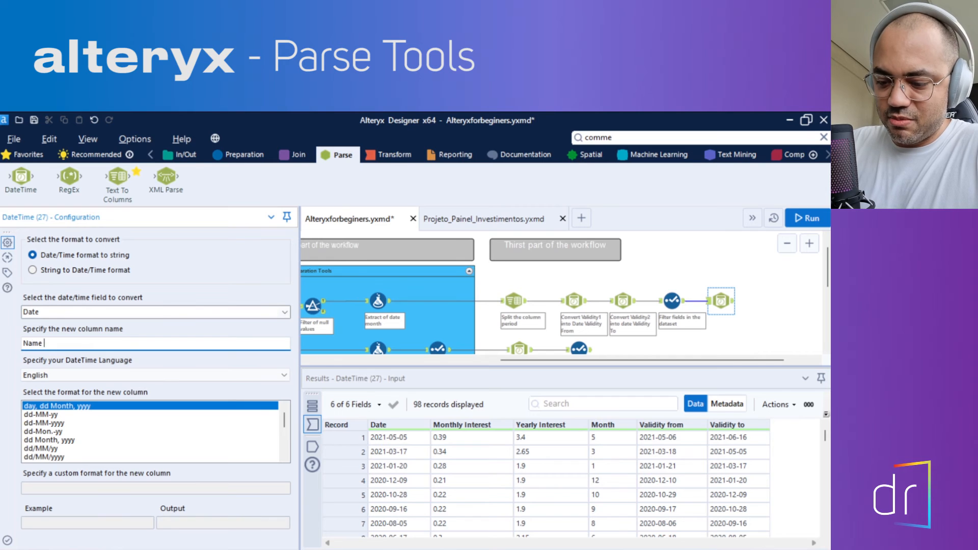
text(of MO)
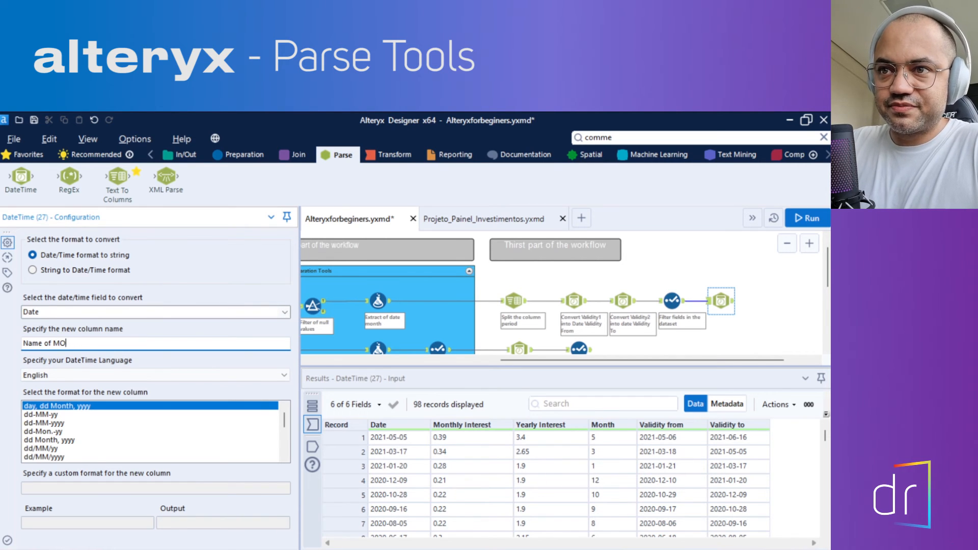
text(nthonth)
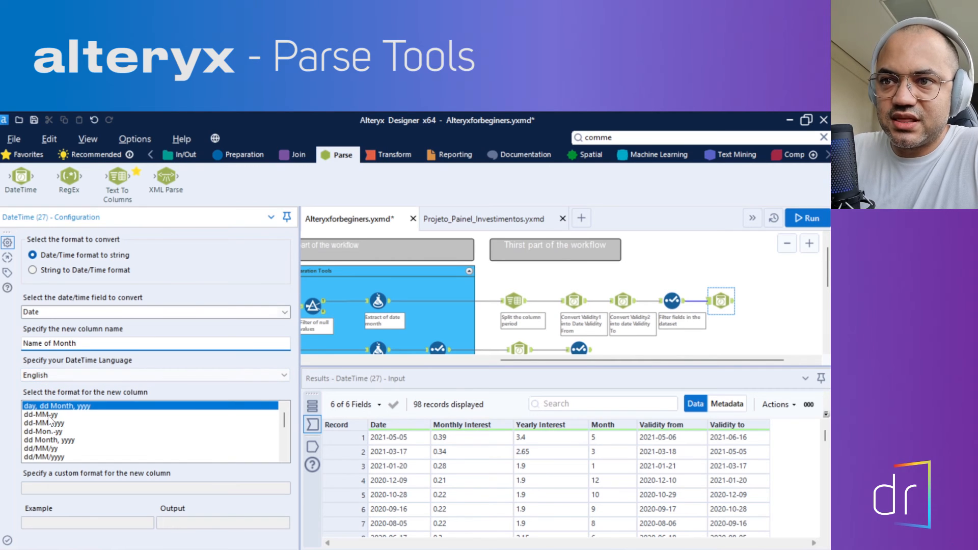
Choose the Custom format for the new column and define it as "Month".
drag(49, 415, 51, 433)
click(37, 446)
scroll(37, 434, down, 2)
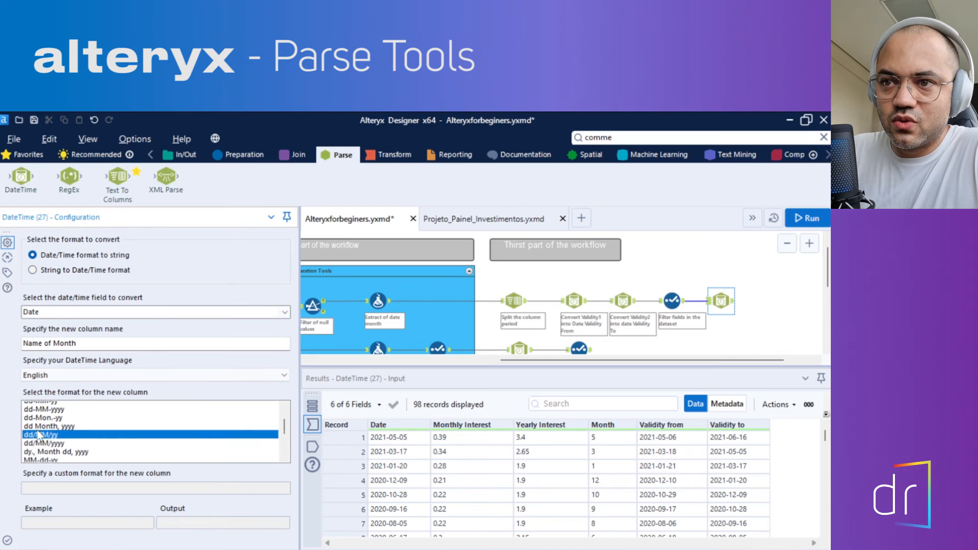
scroll(46, 427, up, 2)
scroll(48, 427, down, 4)
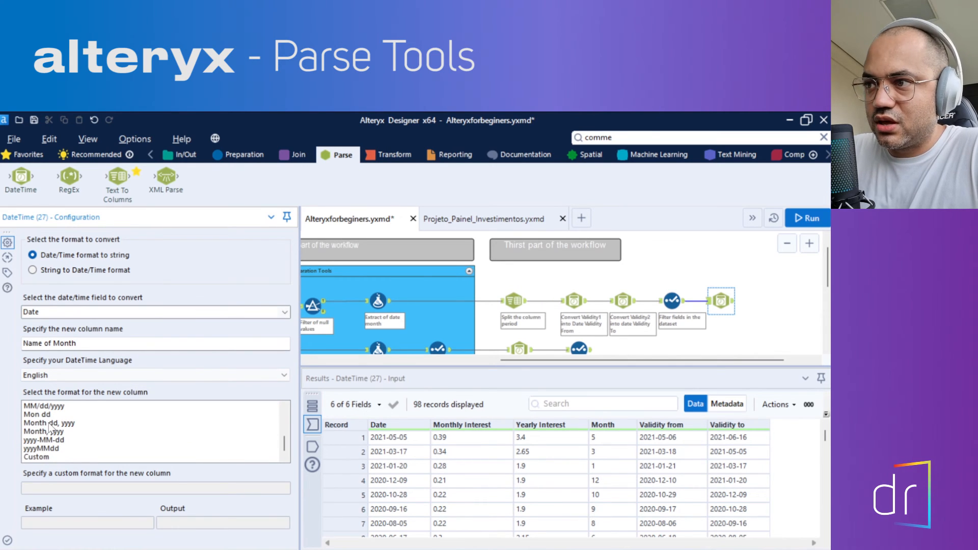
click(36, 457)
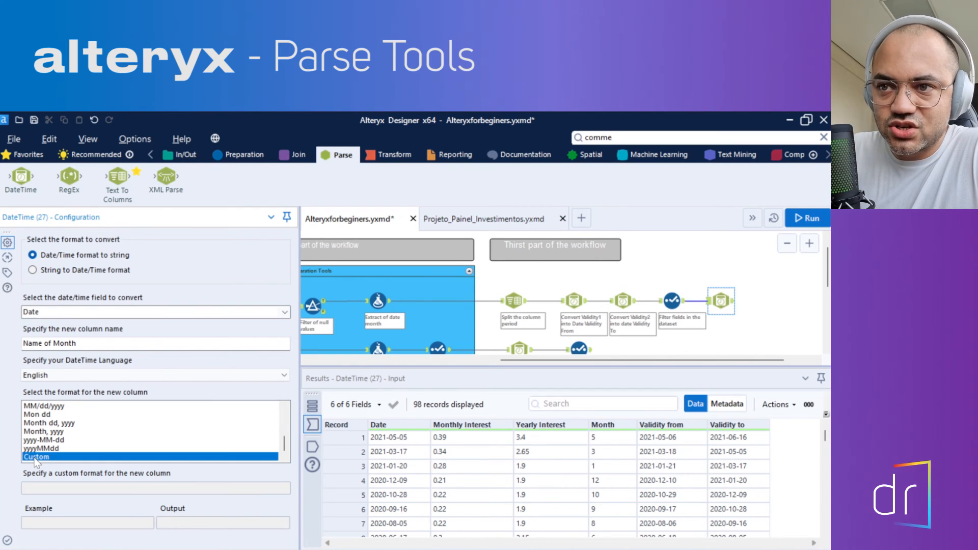
click(34, 489)
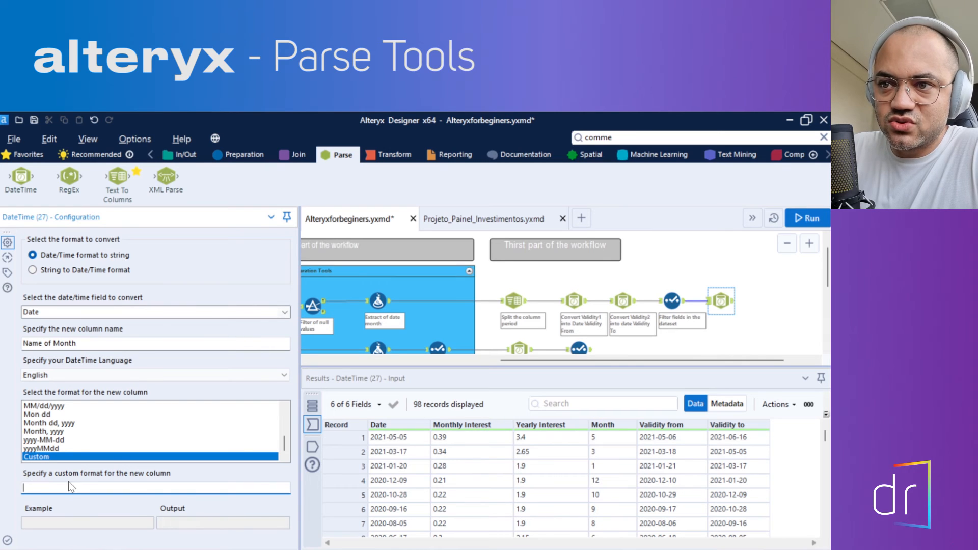
text(MOnth)
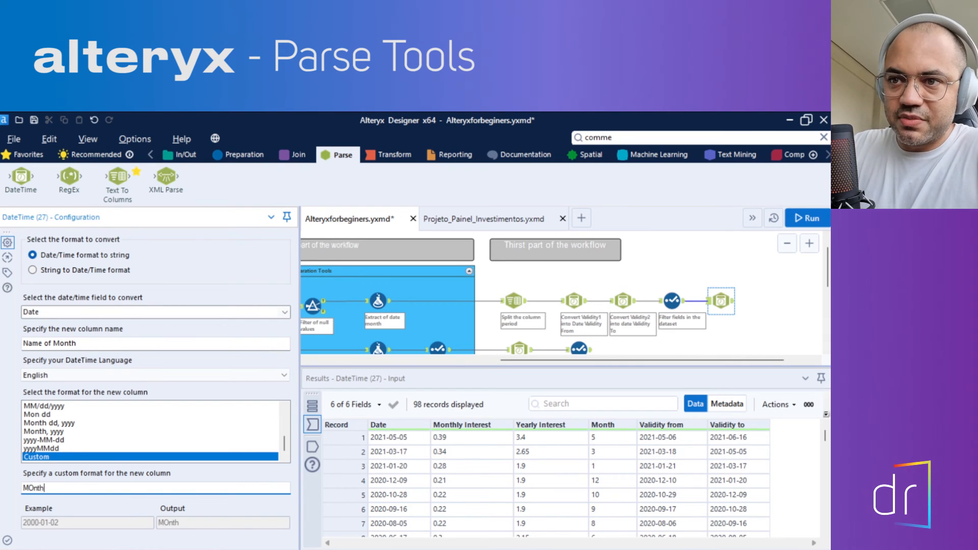
key(BackSpace)
key(BackSpace)
key(BackSpace)
key(BackSpace)
text(ont)
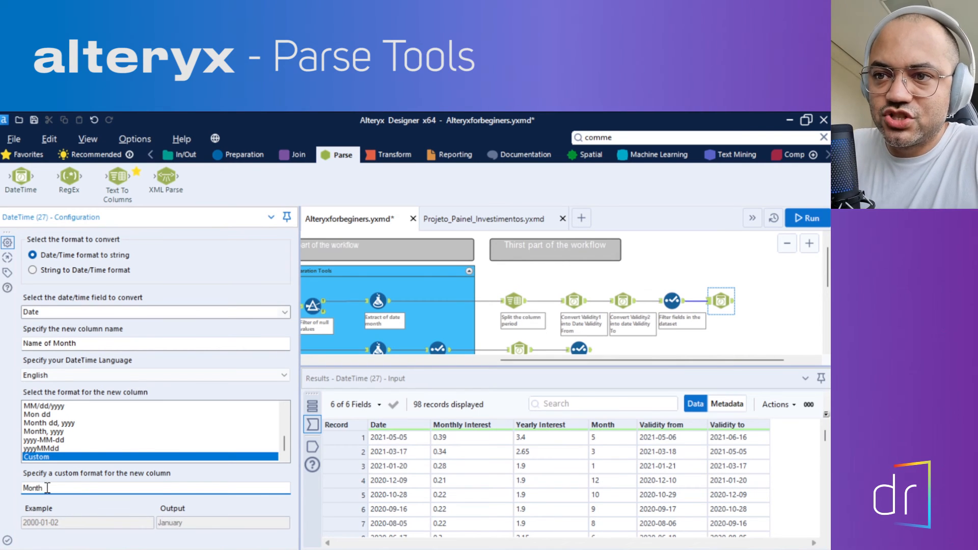
Try "MM" as the new column's custom format and restore "Month".
drag(59, 489, 15, 489)
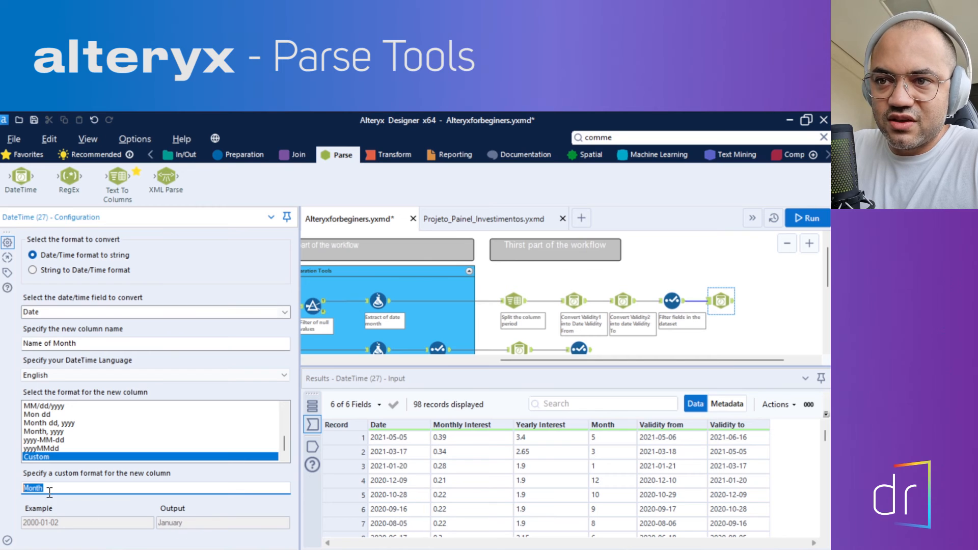
key(BackSpace)
key(BackSpace)
key(BackSpace)
key(BackSpace)
key(BackSpace)
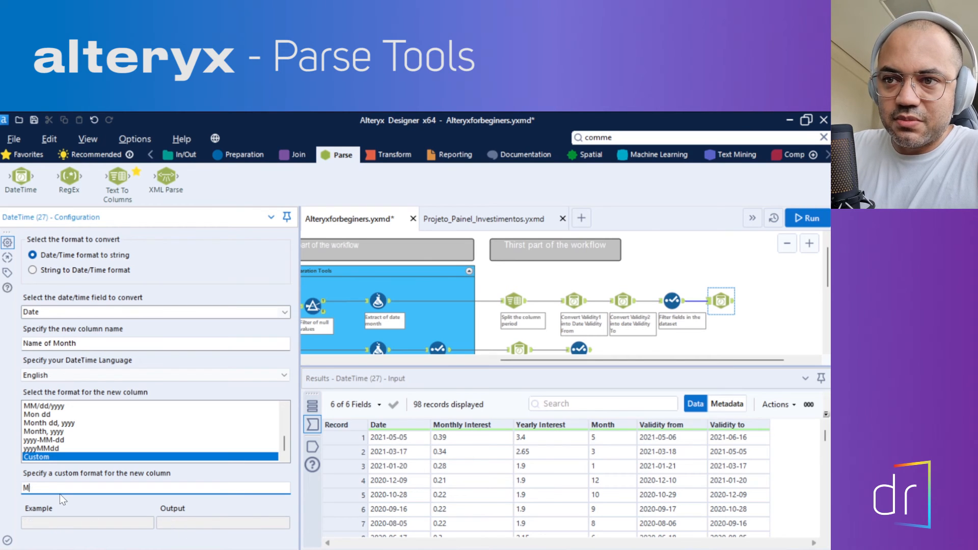
text(MM)
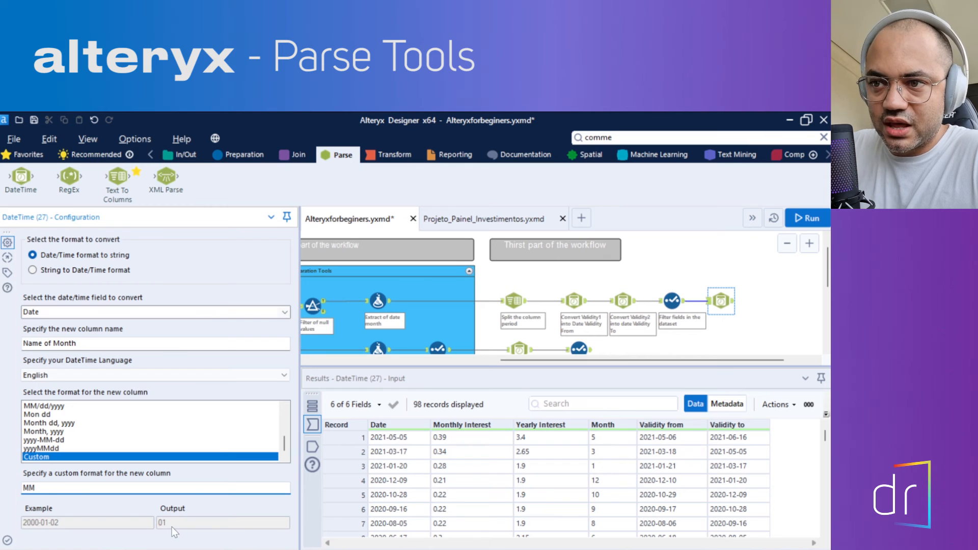
key(BackSpace)
key(BackSpace)
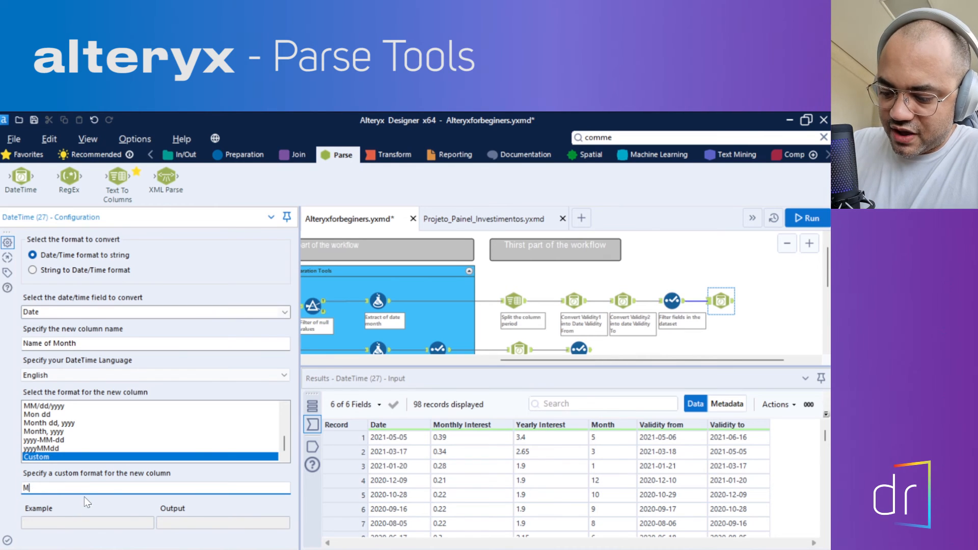
text(Month)
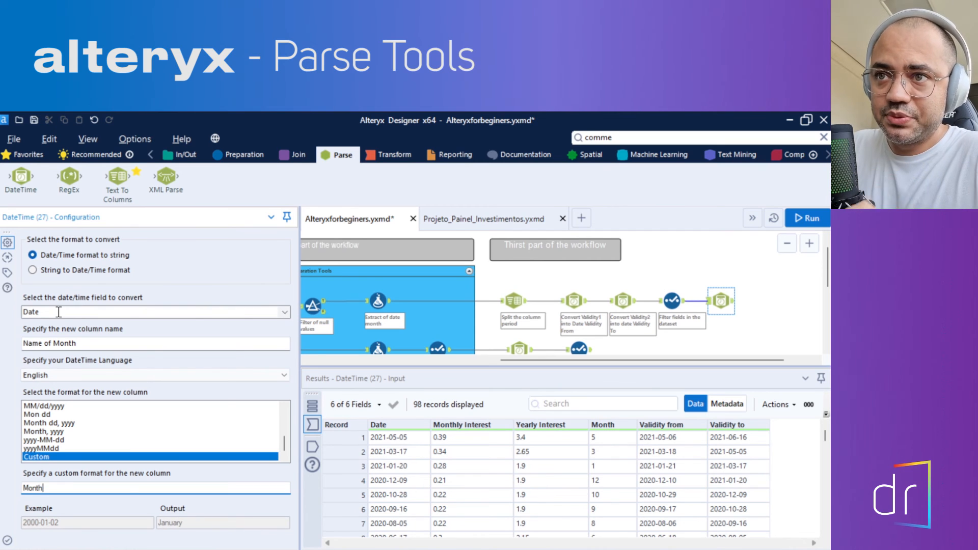
click(79, 345)
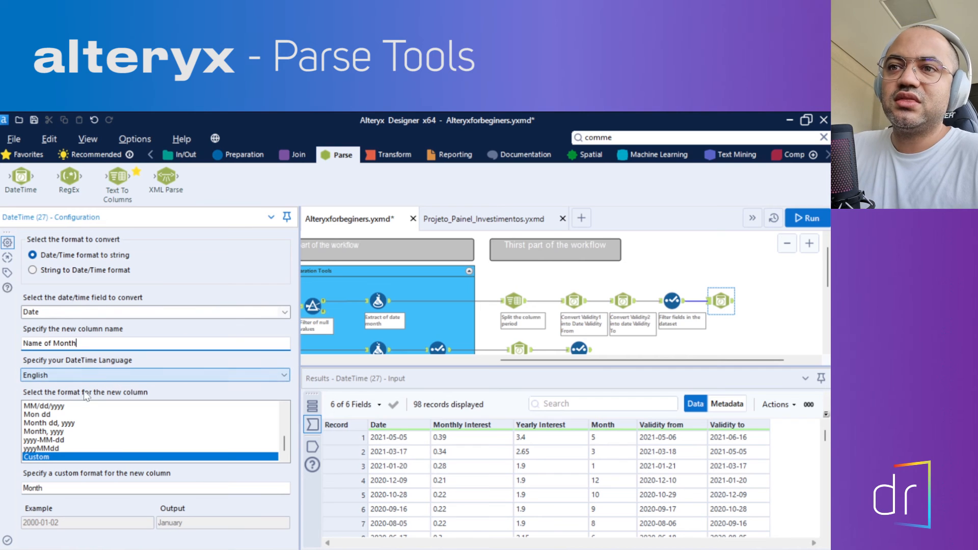
click(46, 490)
drag(46, 490, 25, 490)
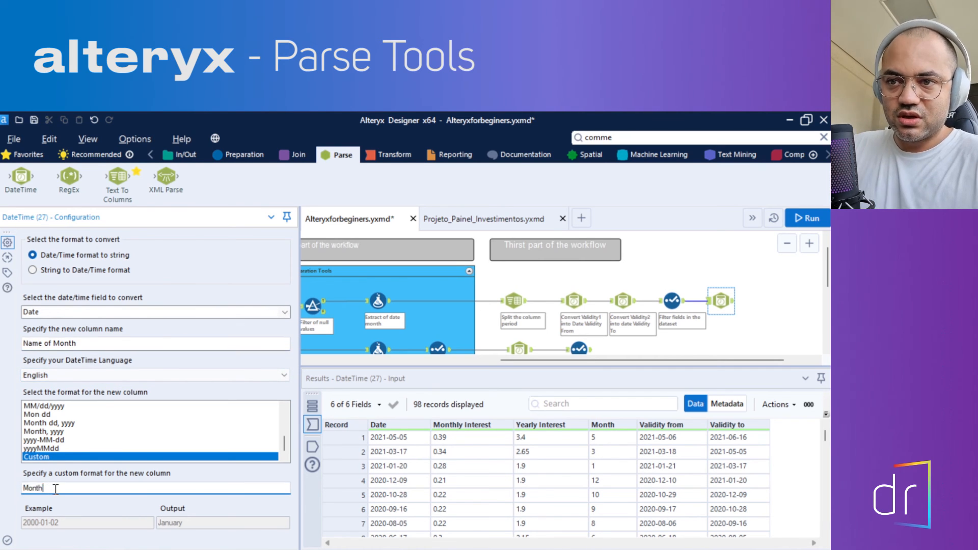
click(72, 490)
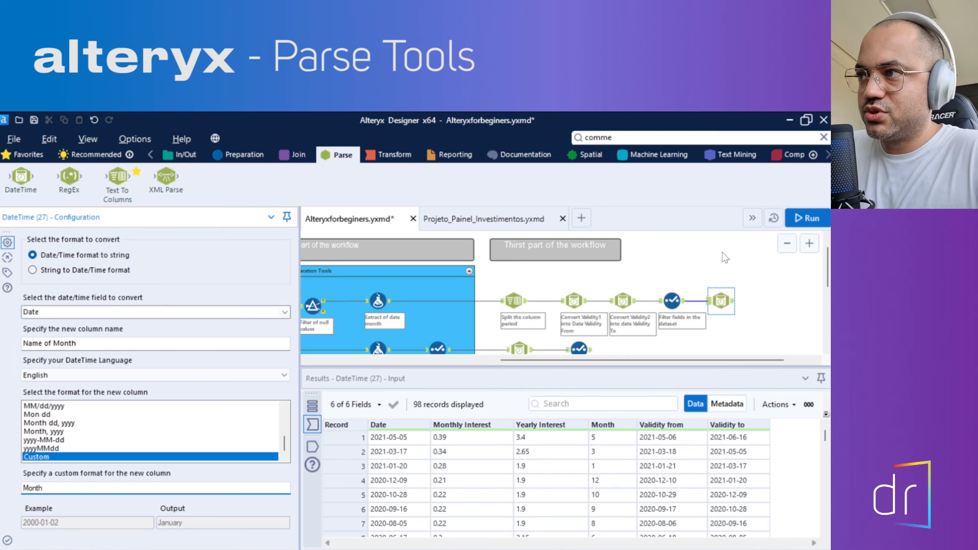
Run the workflow and review the Name of Month values across all records in the upper branch's last DateTime tool output.
click(806, 219)
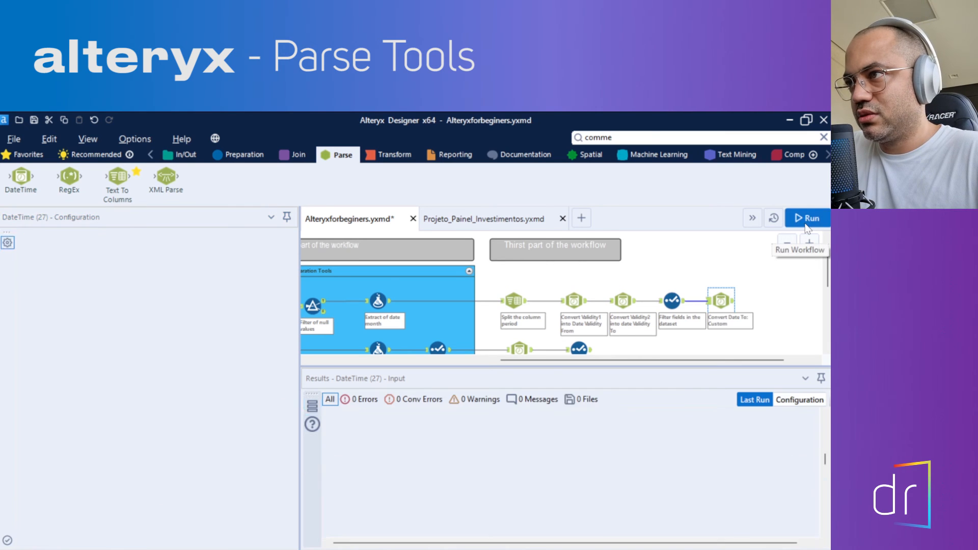
click(726, 302)
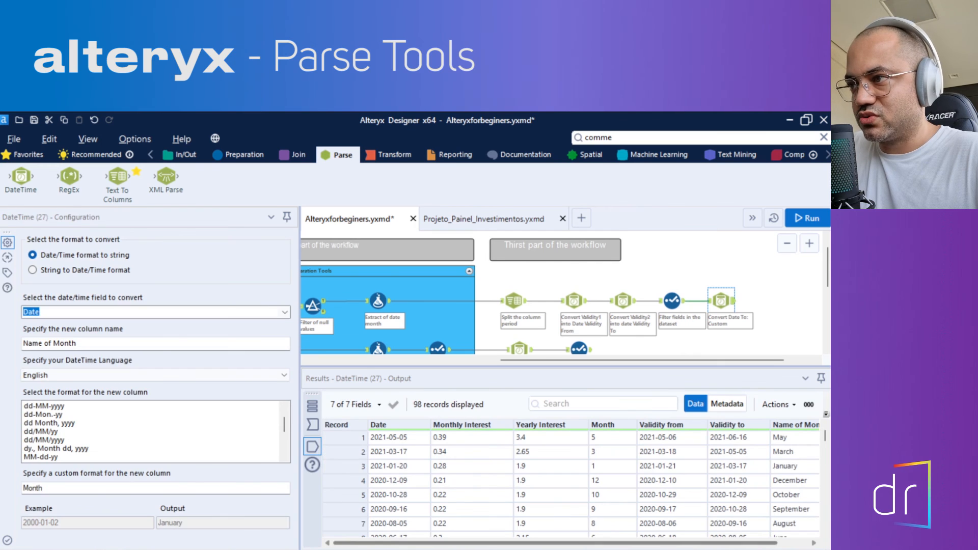
drag(609, 542, 750, 536)
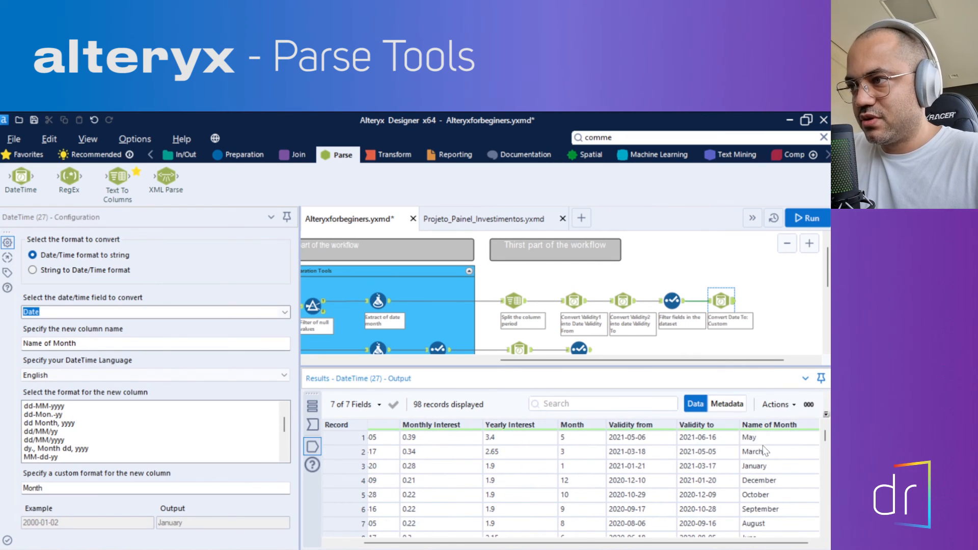
scroll(764, 450, down, 8)
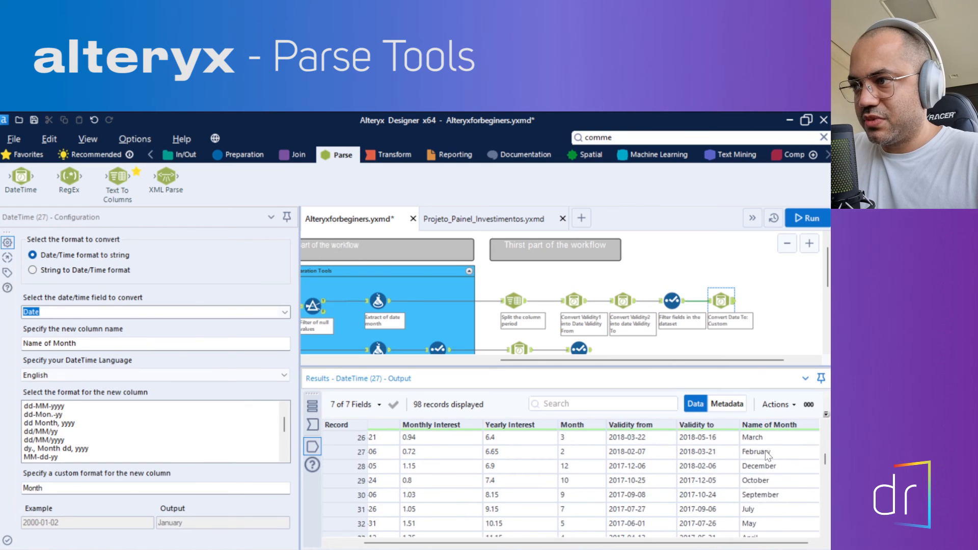
scroll(765, 451, down, 14)
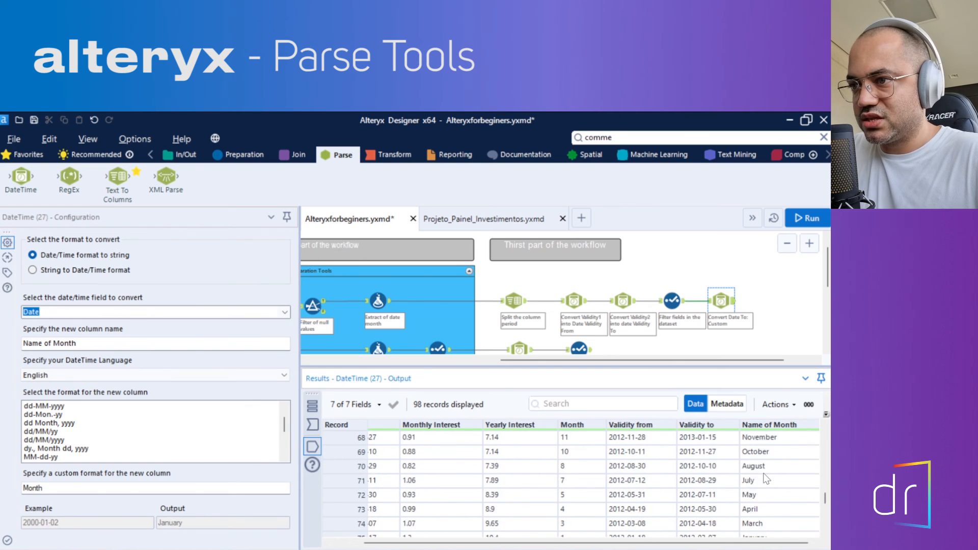
scroll(766, 479, down, 8)
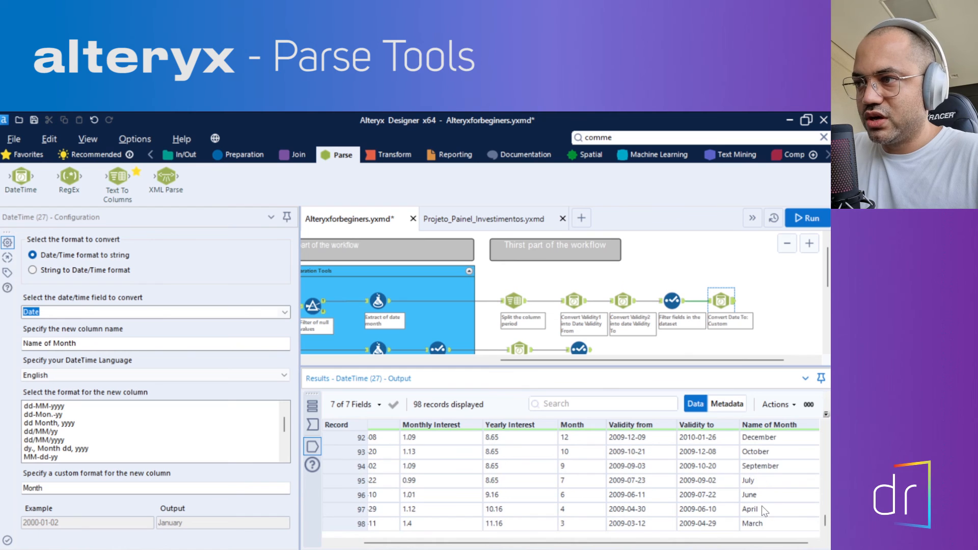
mouse_move(703, 364)
mouse_down()
mouse_move(724, 364)
mouse_move(713, 362)
mouse_up()
scroll(692, 342, down, 1)
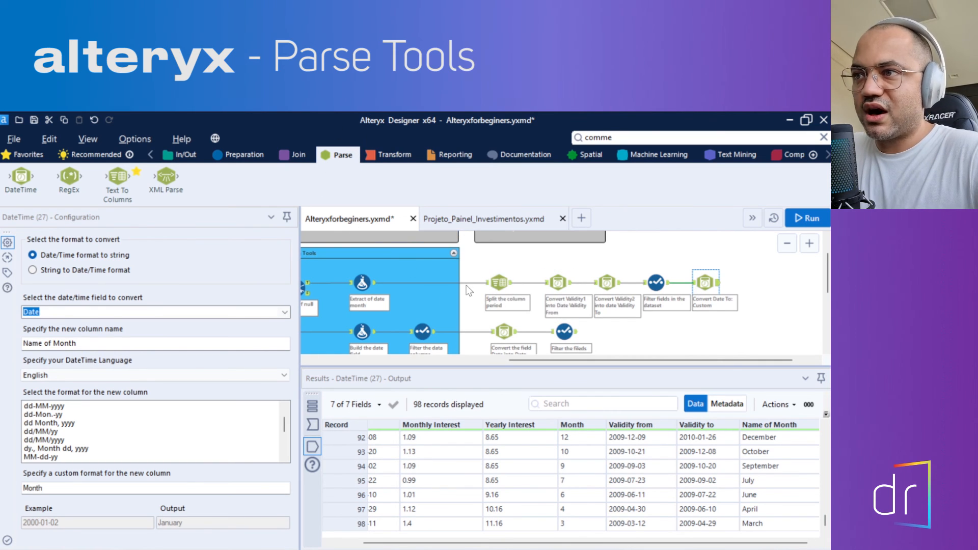
drag(471, 257, 735, 265)
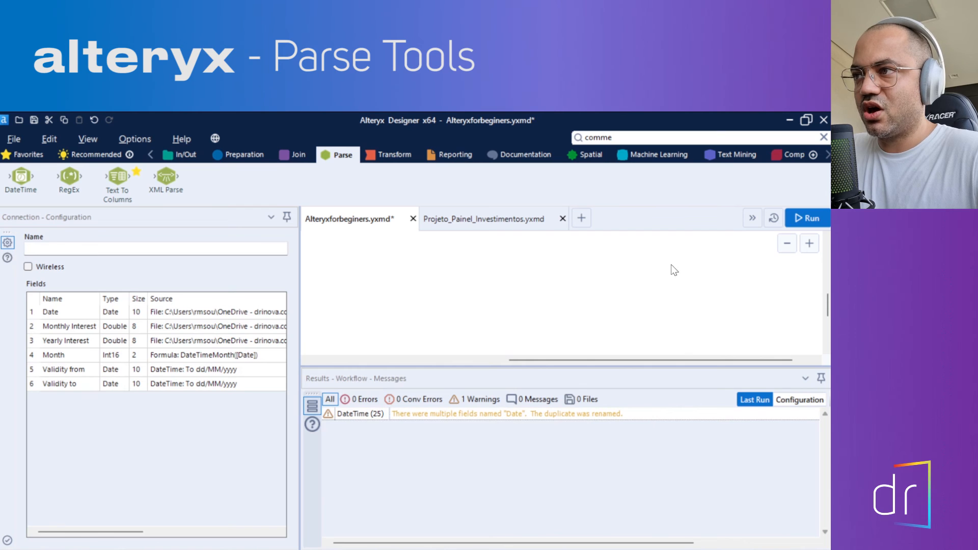
scroll(672, 266, up, 5)
scroll(641, 307, down, 1)
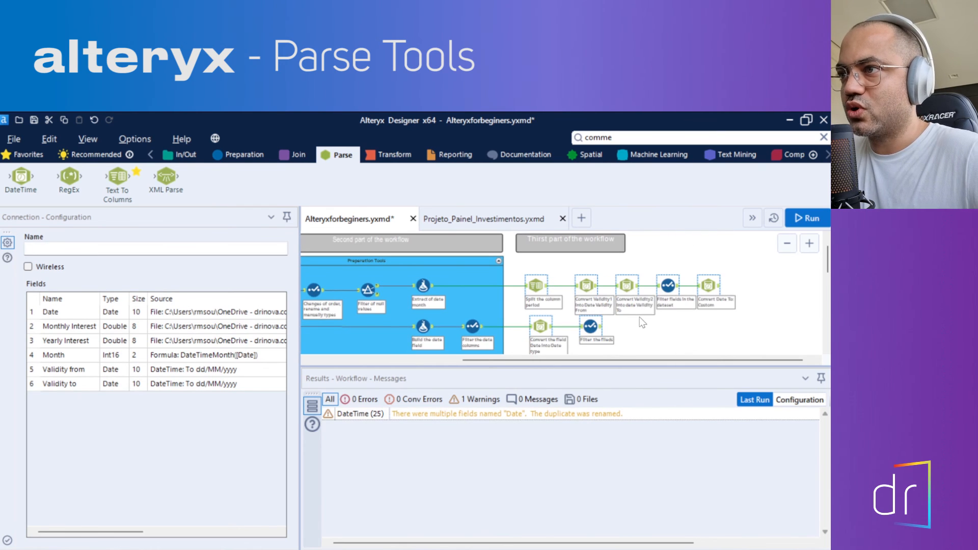
scroll(640, 317, down, 1)
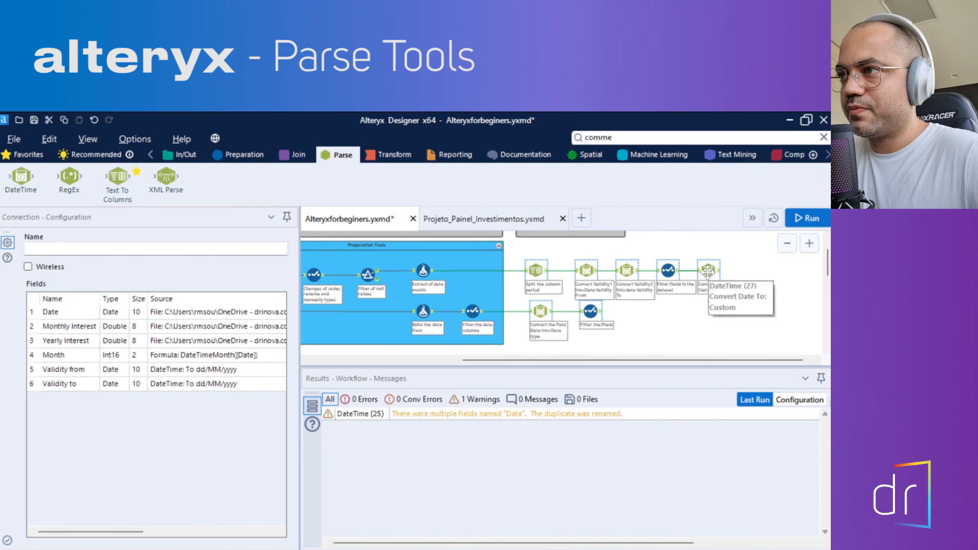
click(708, 313)
Annotate the upper branch's last DateTime tool as "Extract of Month's Name".
scroll(724, 304, up, 2)
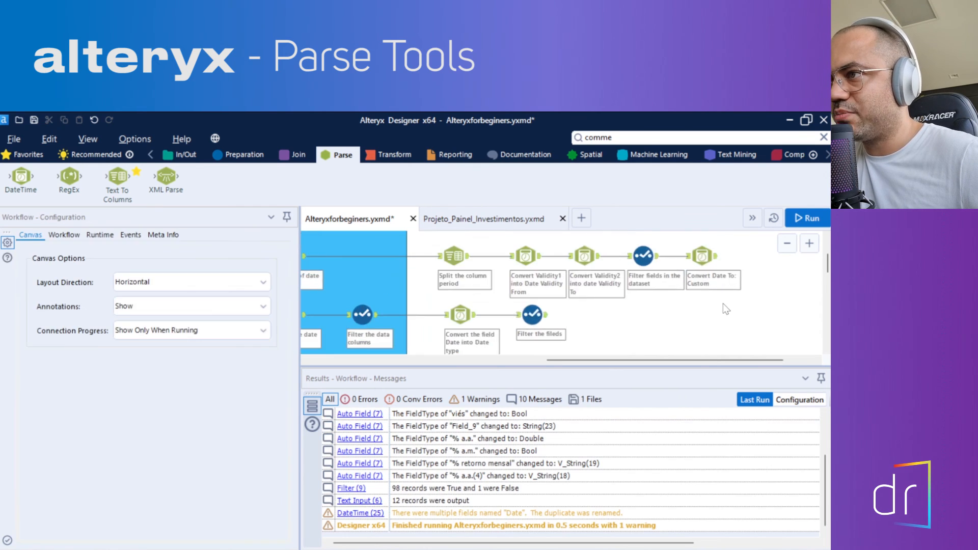
scroll(723, 304, up, 2)
click(692, 312)
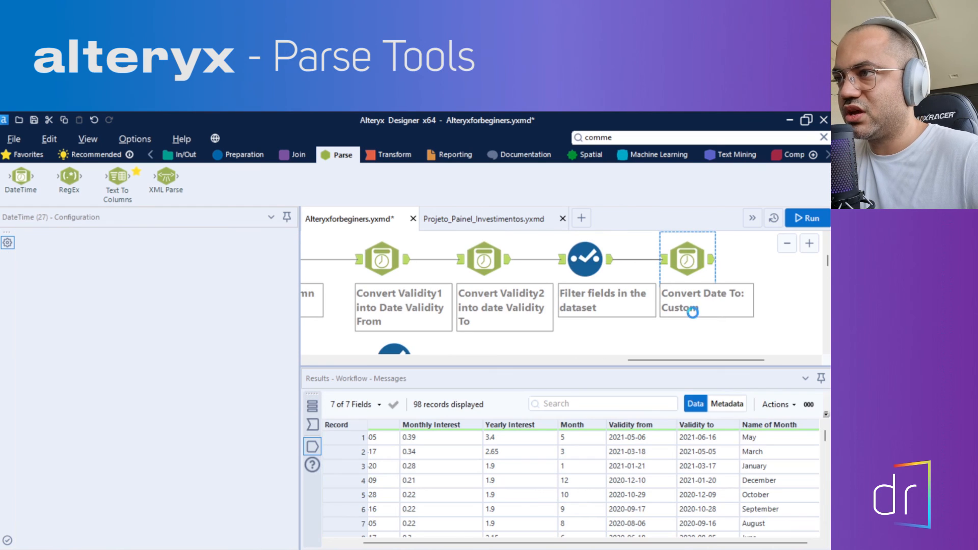
click(7, 272)
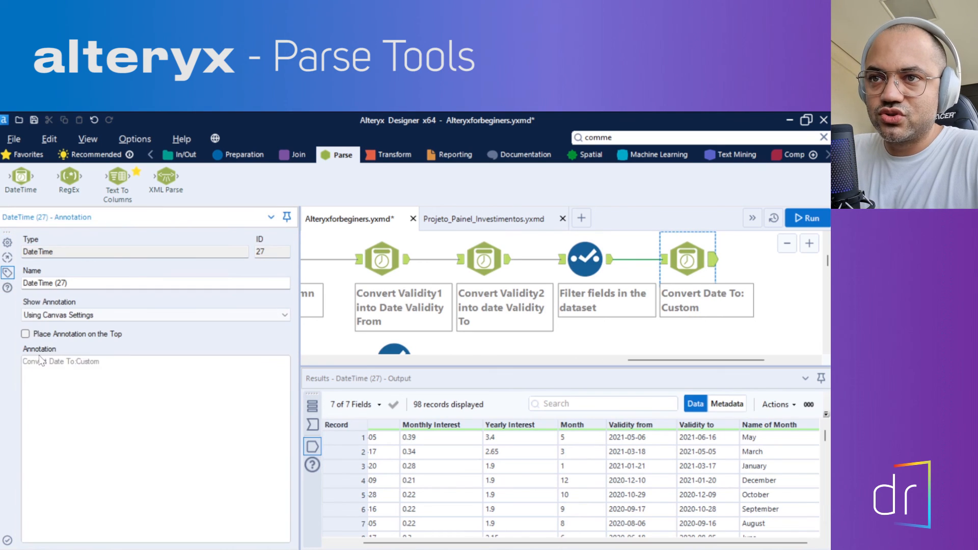
click(39, 361)
drag(146, 365, 14, 364)
text(Extract of)
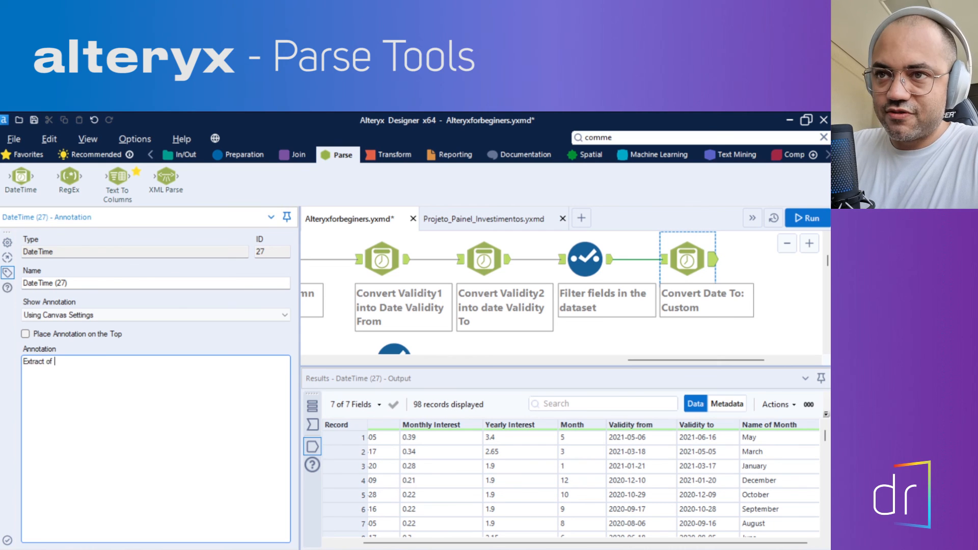
text( Nome)
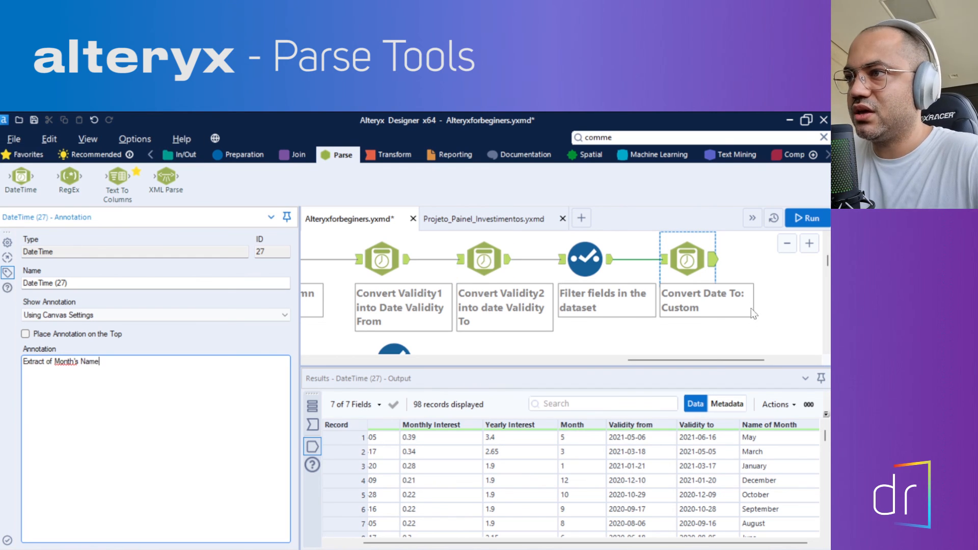
key(ctrl+r)
click(744, 322)
scroll(598, 301, down, 3)
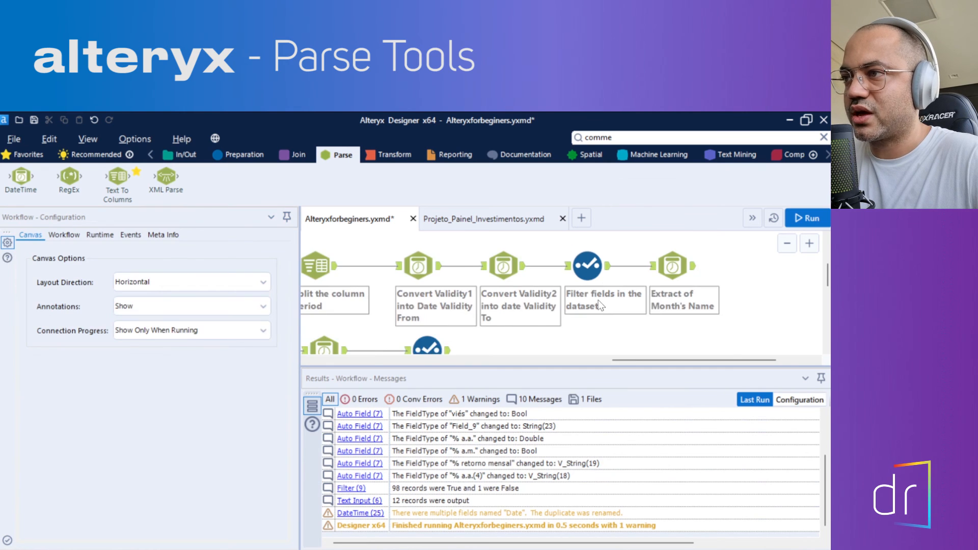
Select all the parse-stage tools on both branches after the Preparation Tools container and add them to a new container.
scroll(407, 286, down, 1)
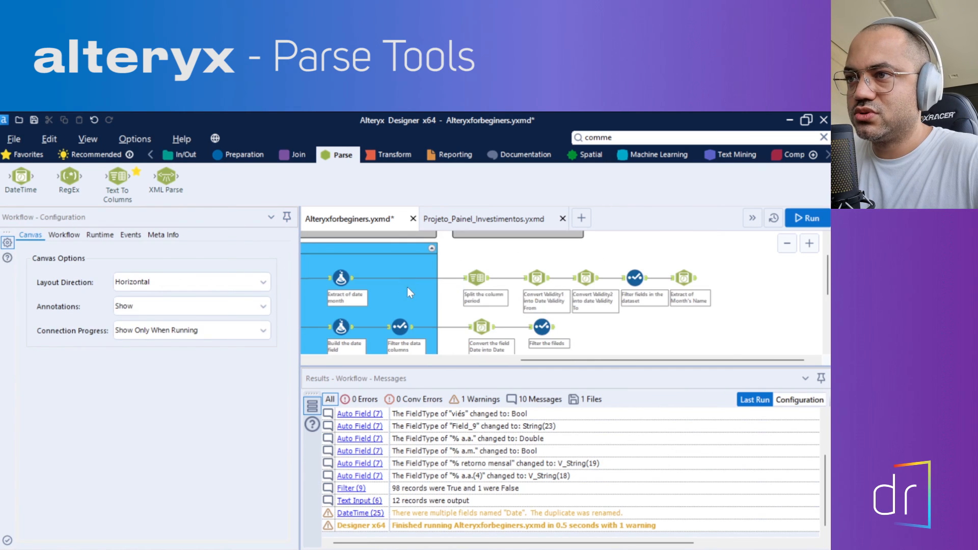
drag(451, 257, 712, 350)
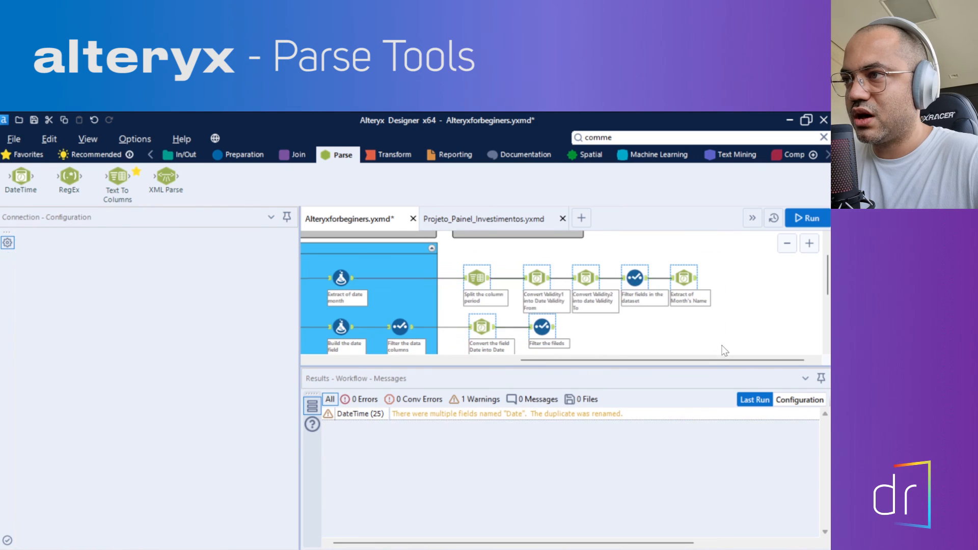
scroll(537, 332, down, 1)
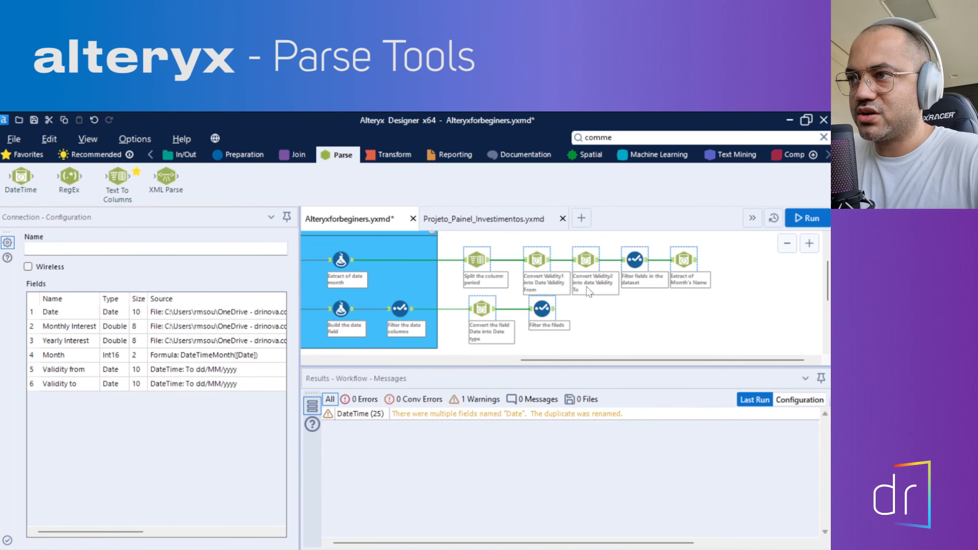
scroll(587, 304, up, 1)
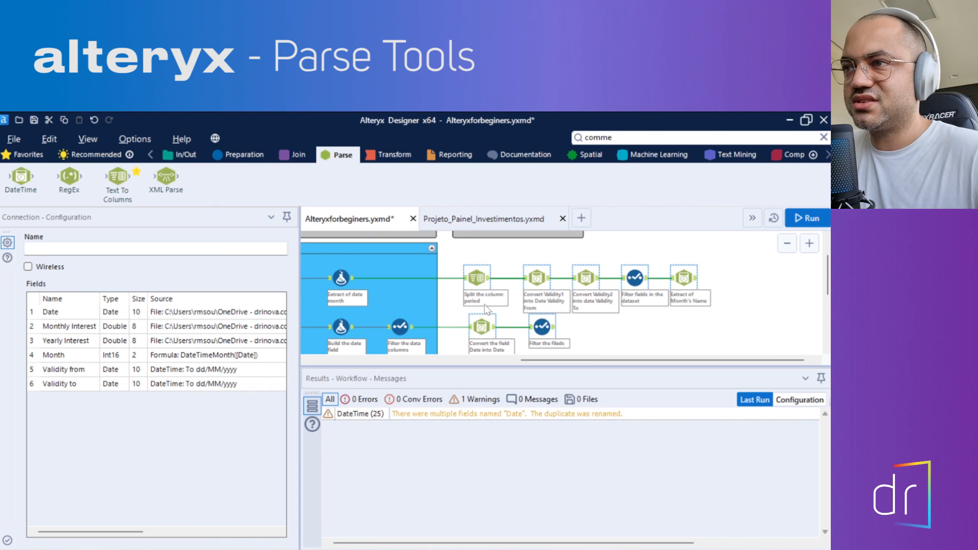
scroll(520, 305, down, 1)
scroll(517, 304, down, 1)
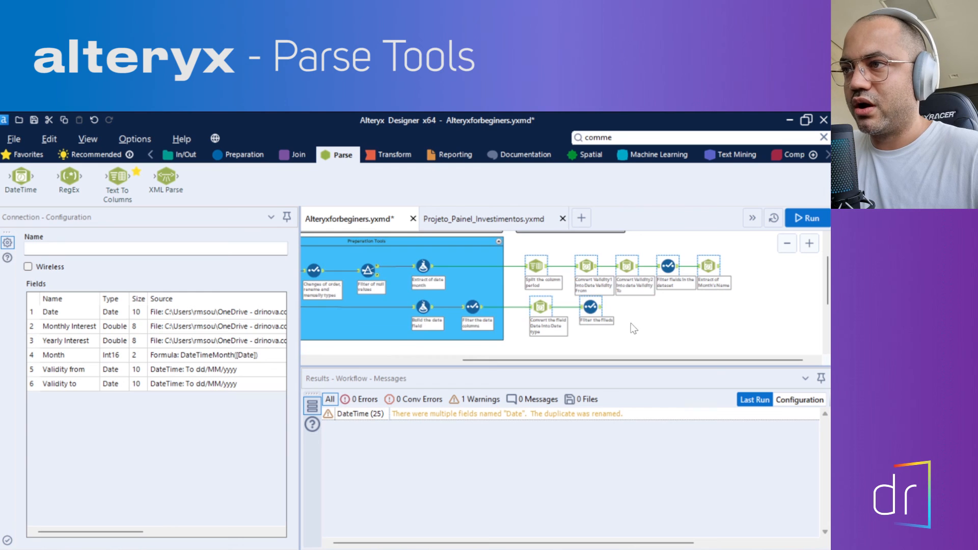
scroll(635, 329, up, 1)
scroll(643, 336, up, 1)
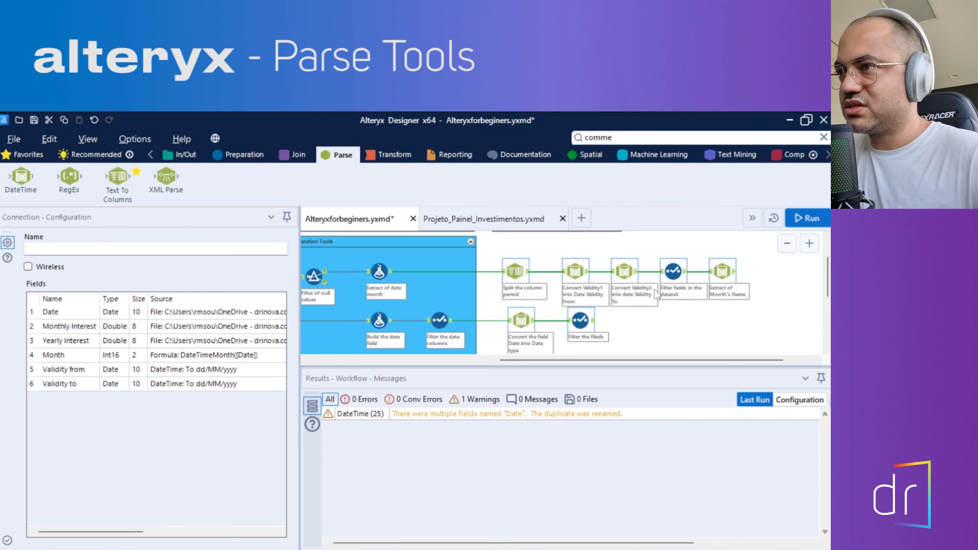
right_click(522, 273)
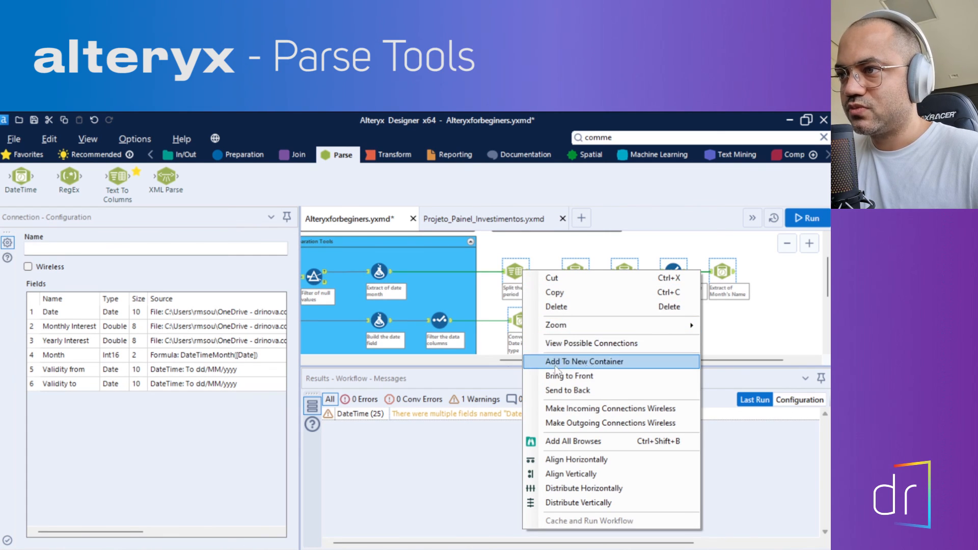
click(572, 365)
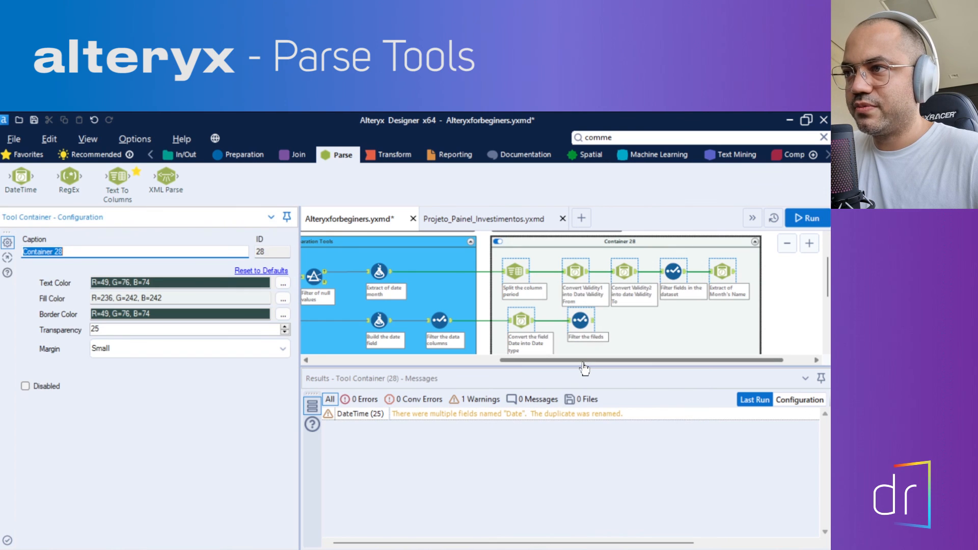
Caption the new container "Parse Tools".
click(78, 252)
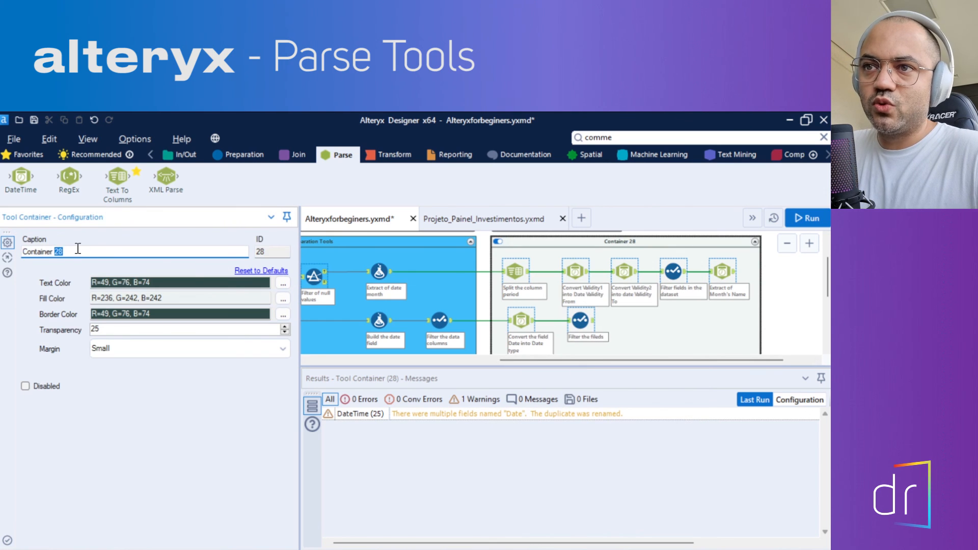
key(ctrl+a)
text(Pa)
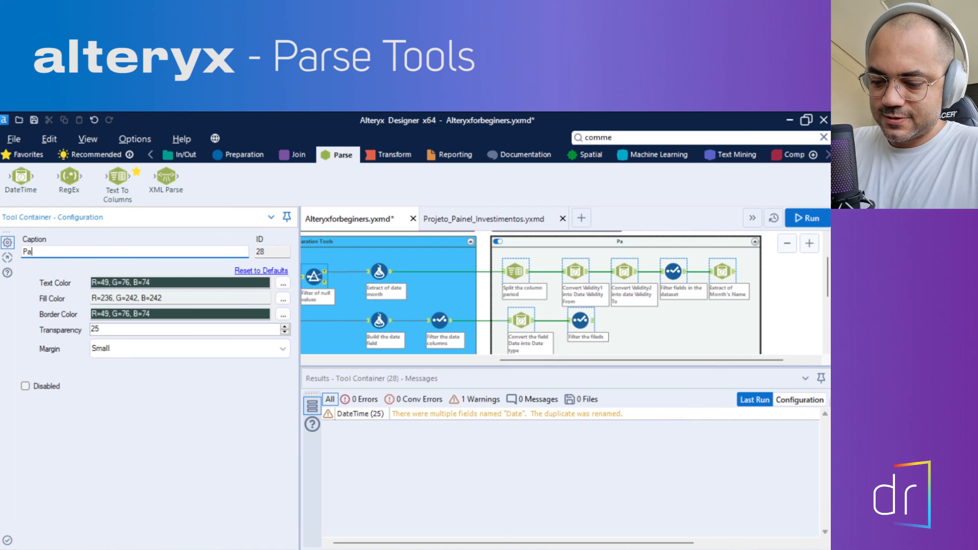
text(rese)
key(BackSpace)
key(BackSpace)
key(BackSpace)
key(BackSpace)
text(se )
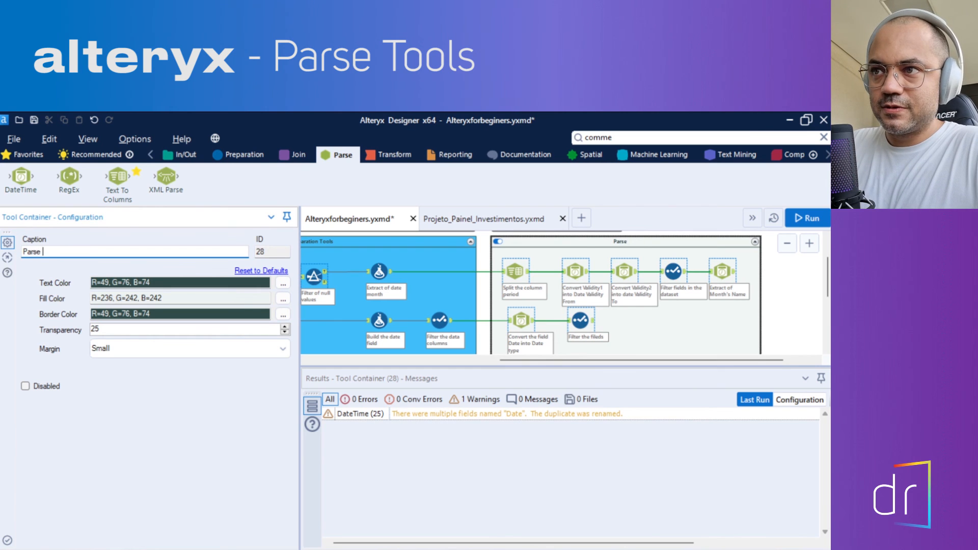
text(Tool)
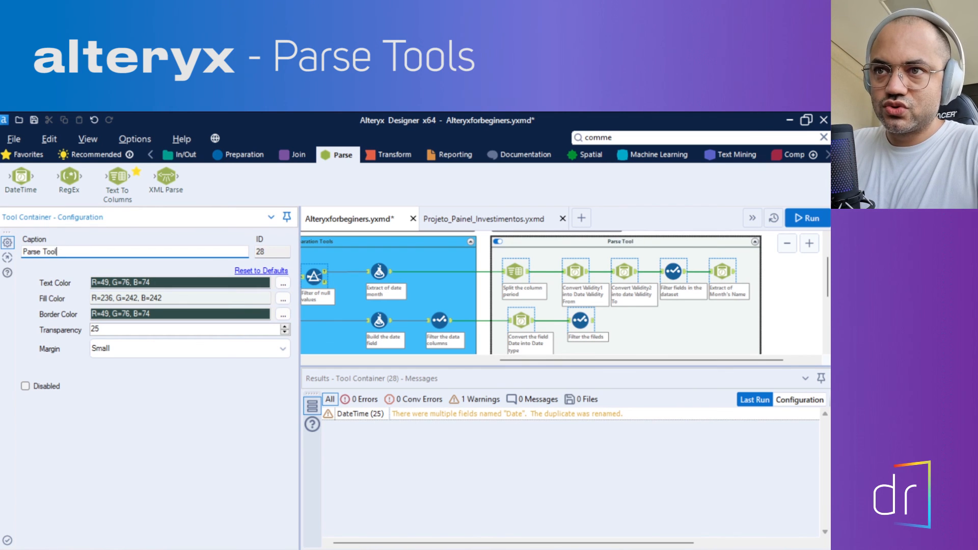
text(s)
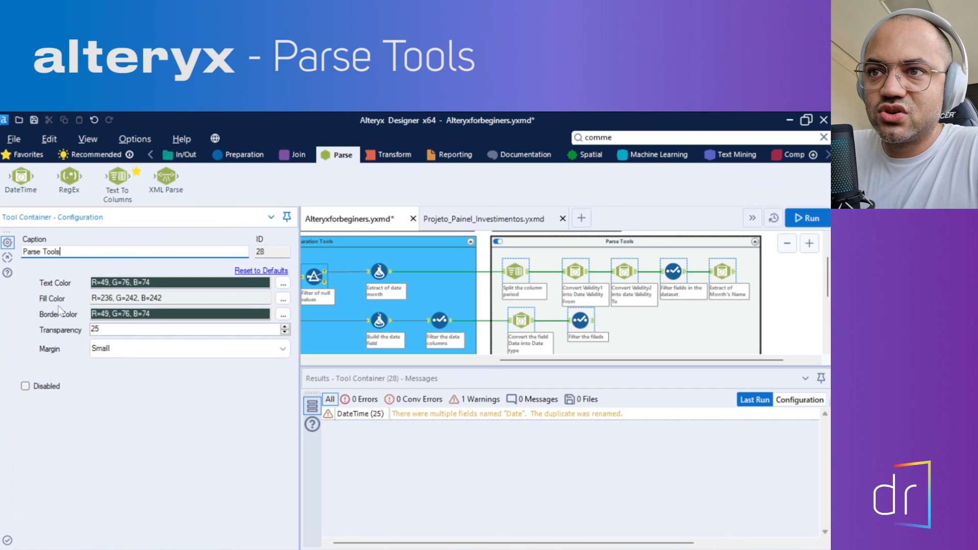
Set the Parse Tools container's fill color to a dark yellow with RGB 174, 174, 0.
click(283, 298)
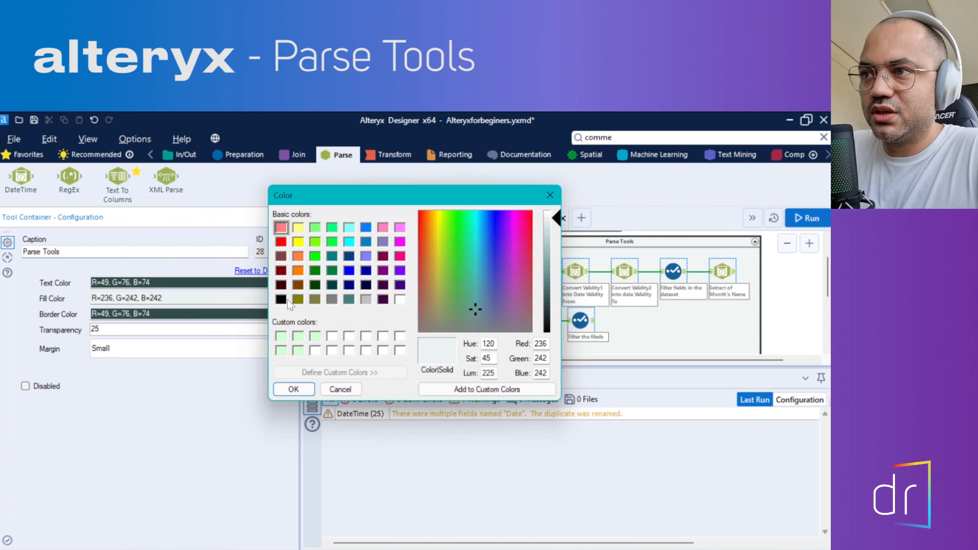
click(301, 243)
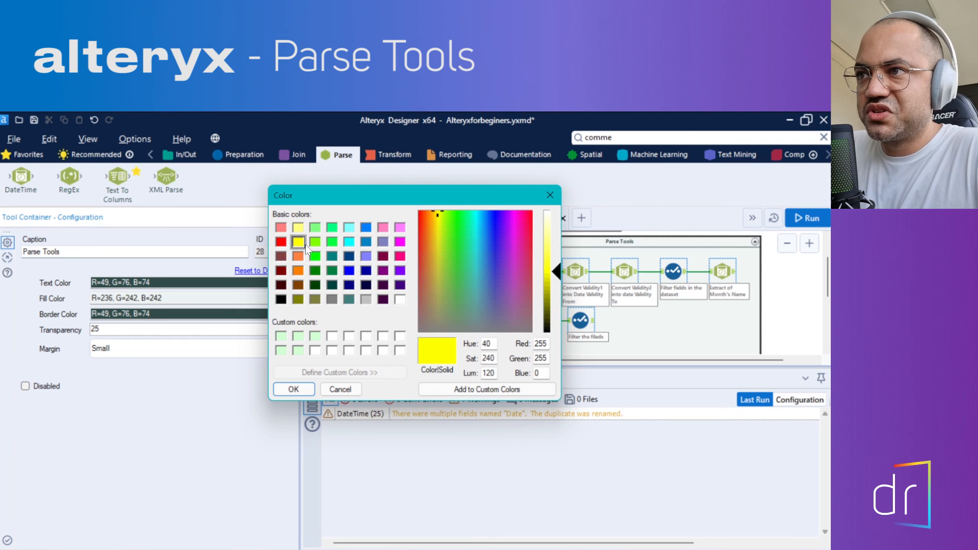
drag(555, 275, 556, 296)
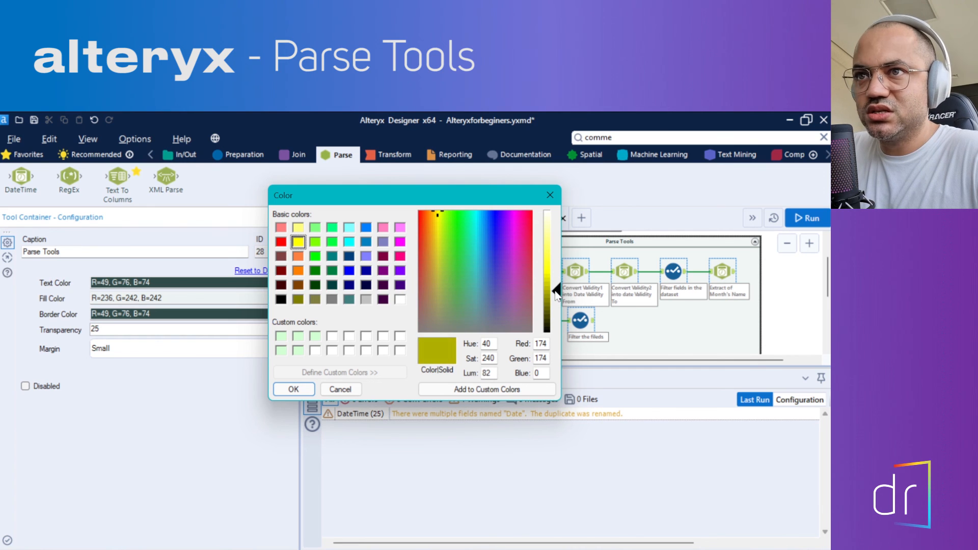
click(285, 387)
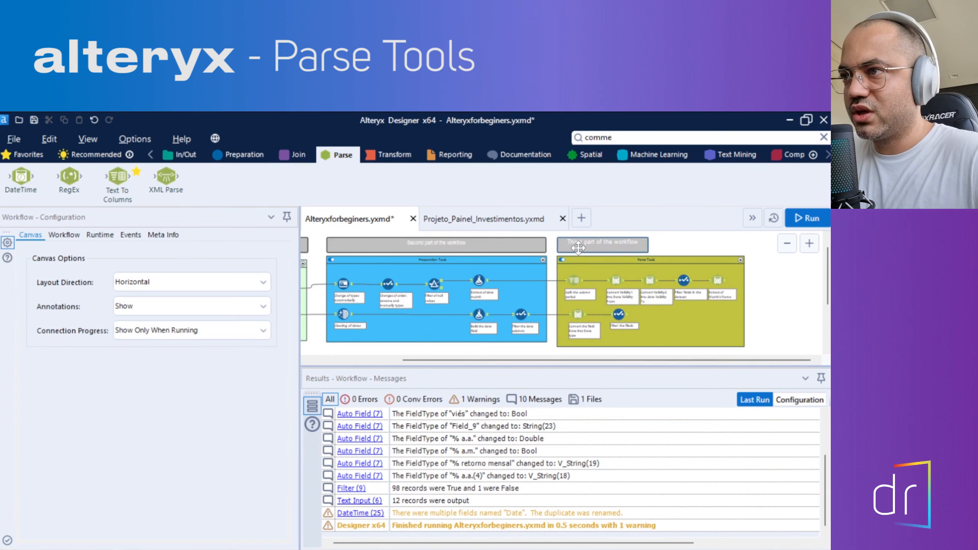
Correct the text of the comment above the Parse Tools container to "Third part of the workflow".
click(583, 247)
click(90, 269)
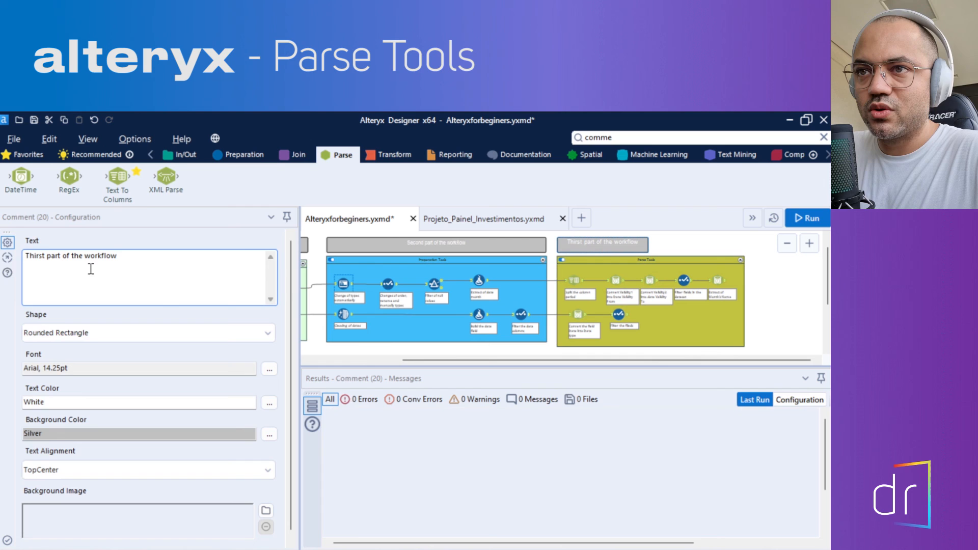
click(46, 255)
key(BackSpace)
key(BackSpace)
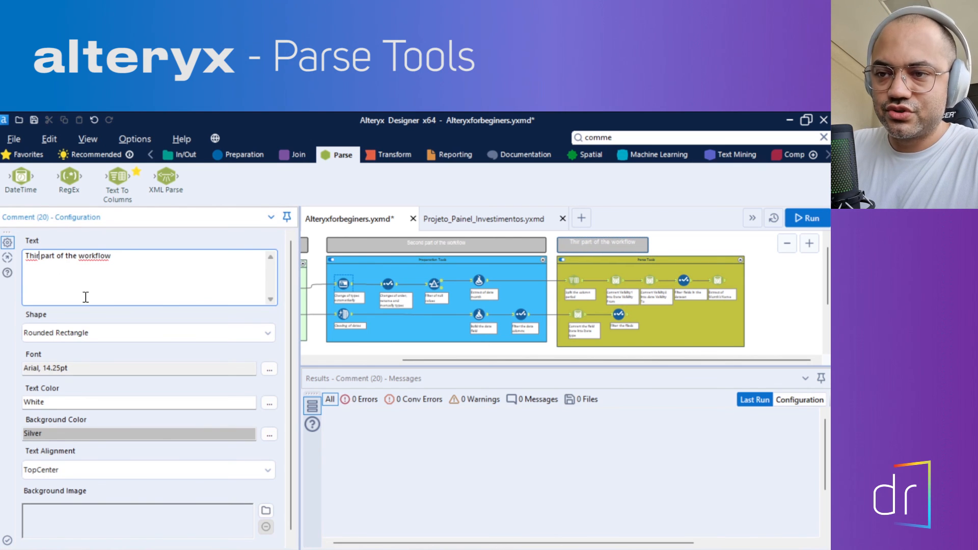
text(d)
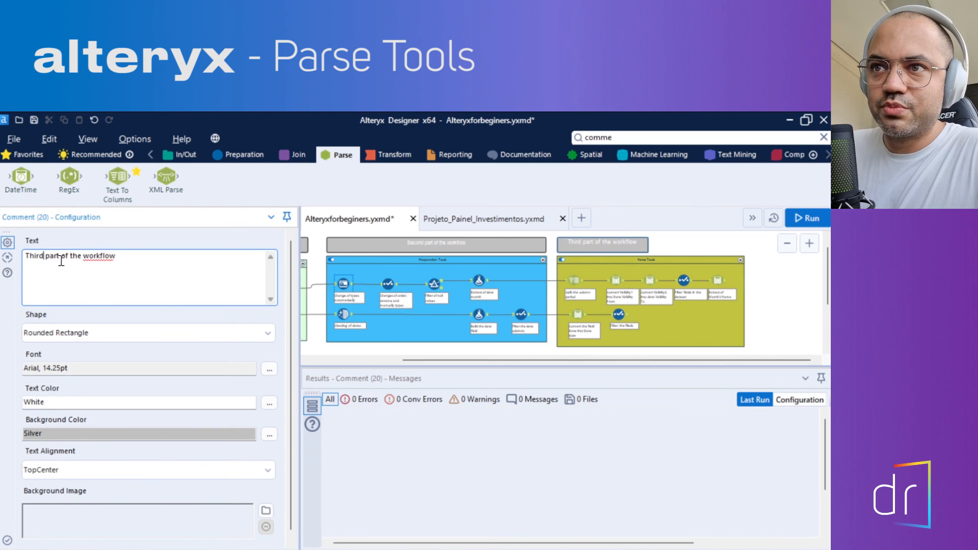
Widen the "Third part of the workflow" comment box to span the full width of the Parse Tools container.
click(761, 303)
click(640, 246)
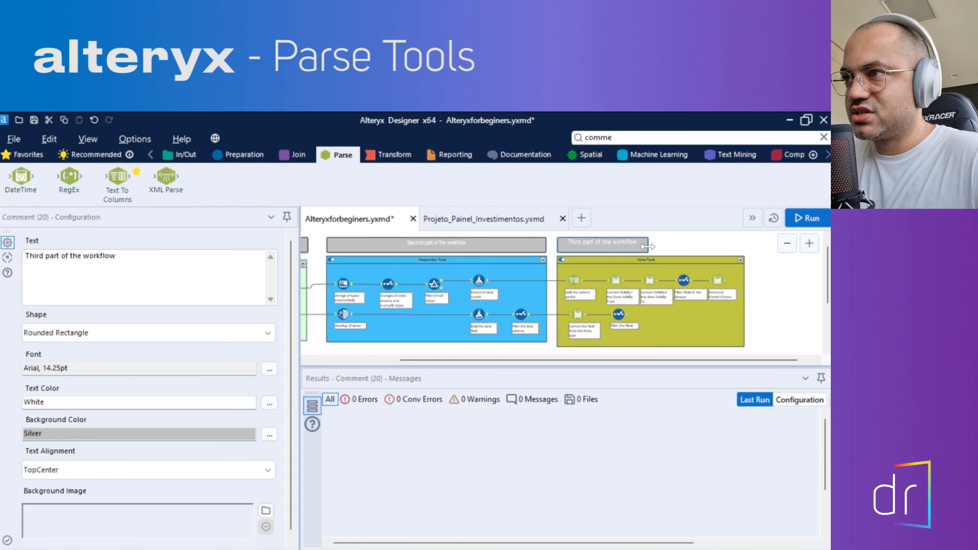
drag(648, 246, 745, 248)
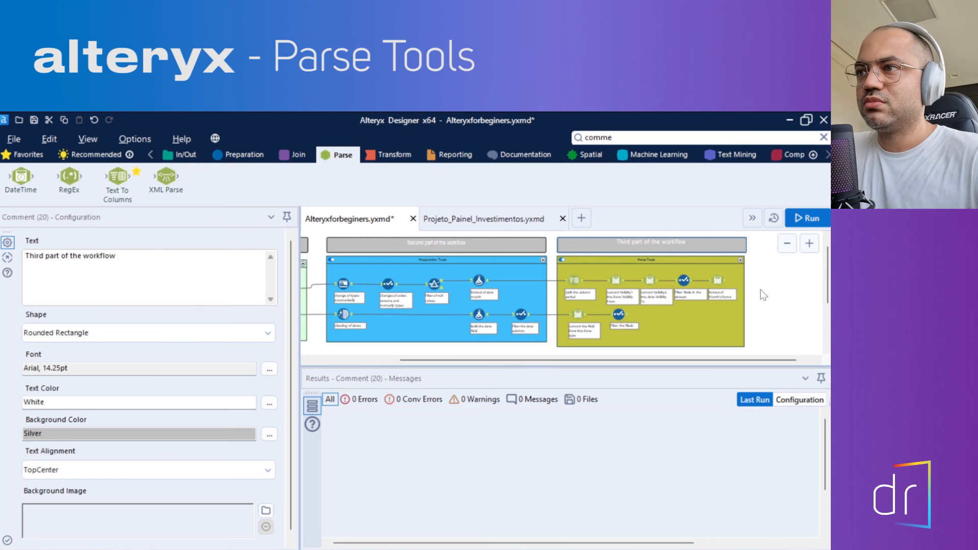